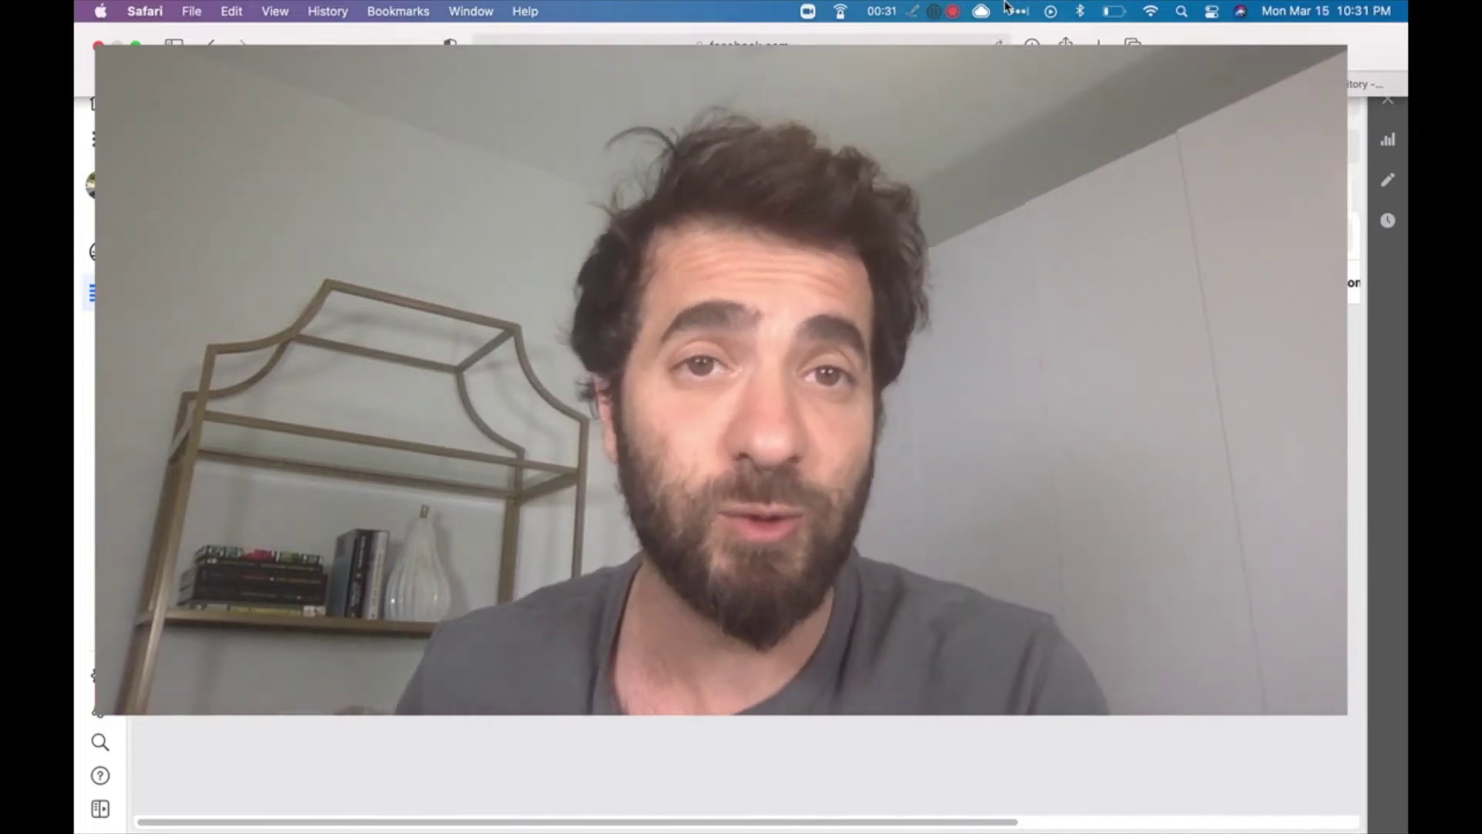
pyautogui.moveTo(671, 275)
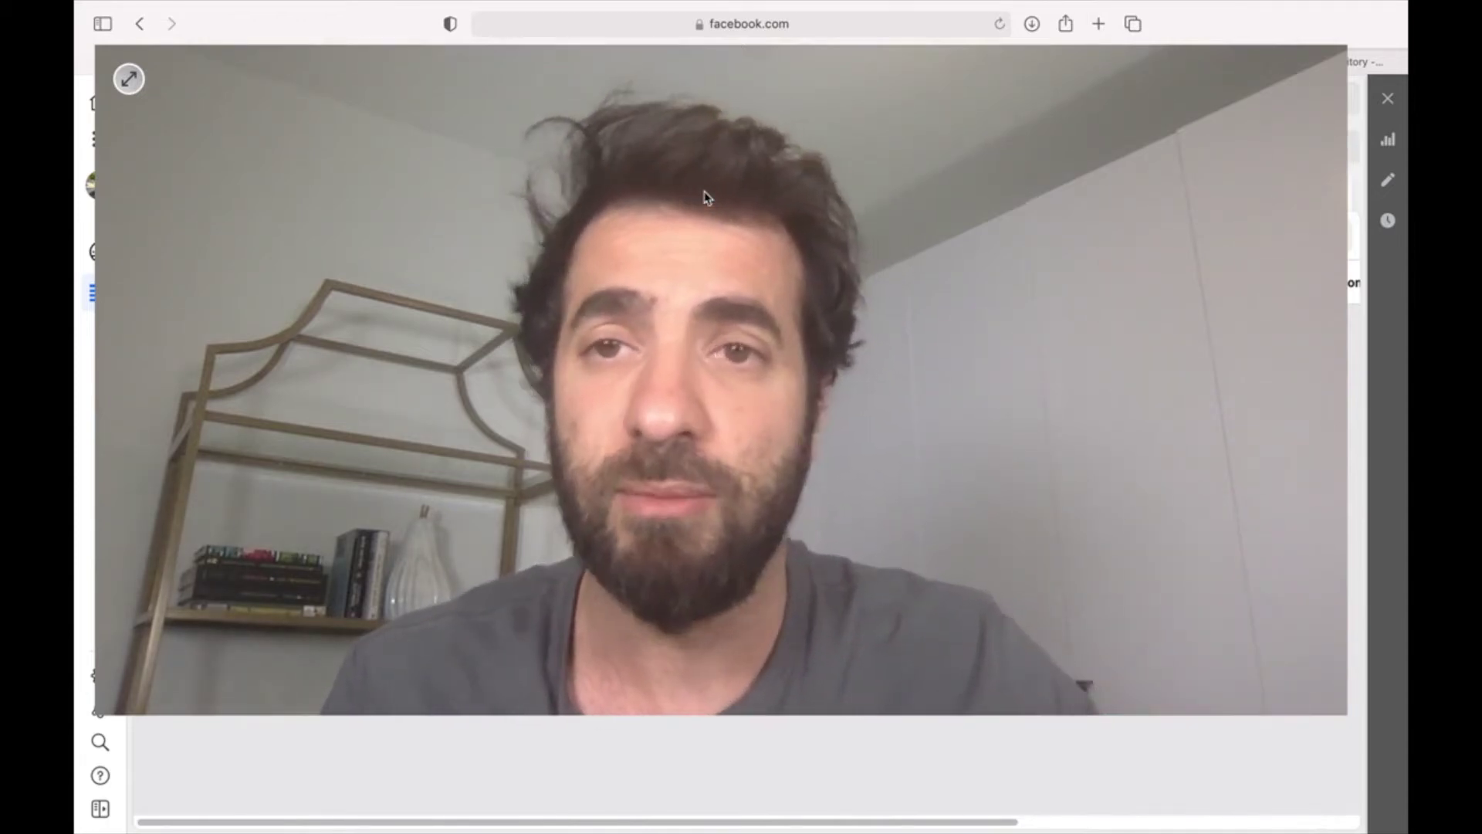
pyautogui.click(131, 80)
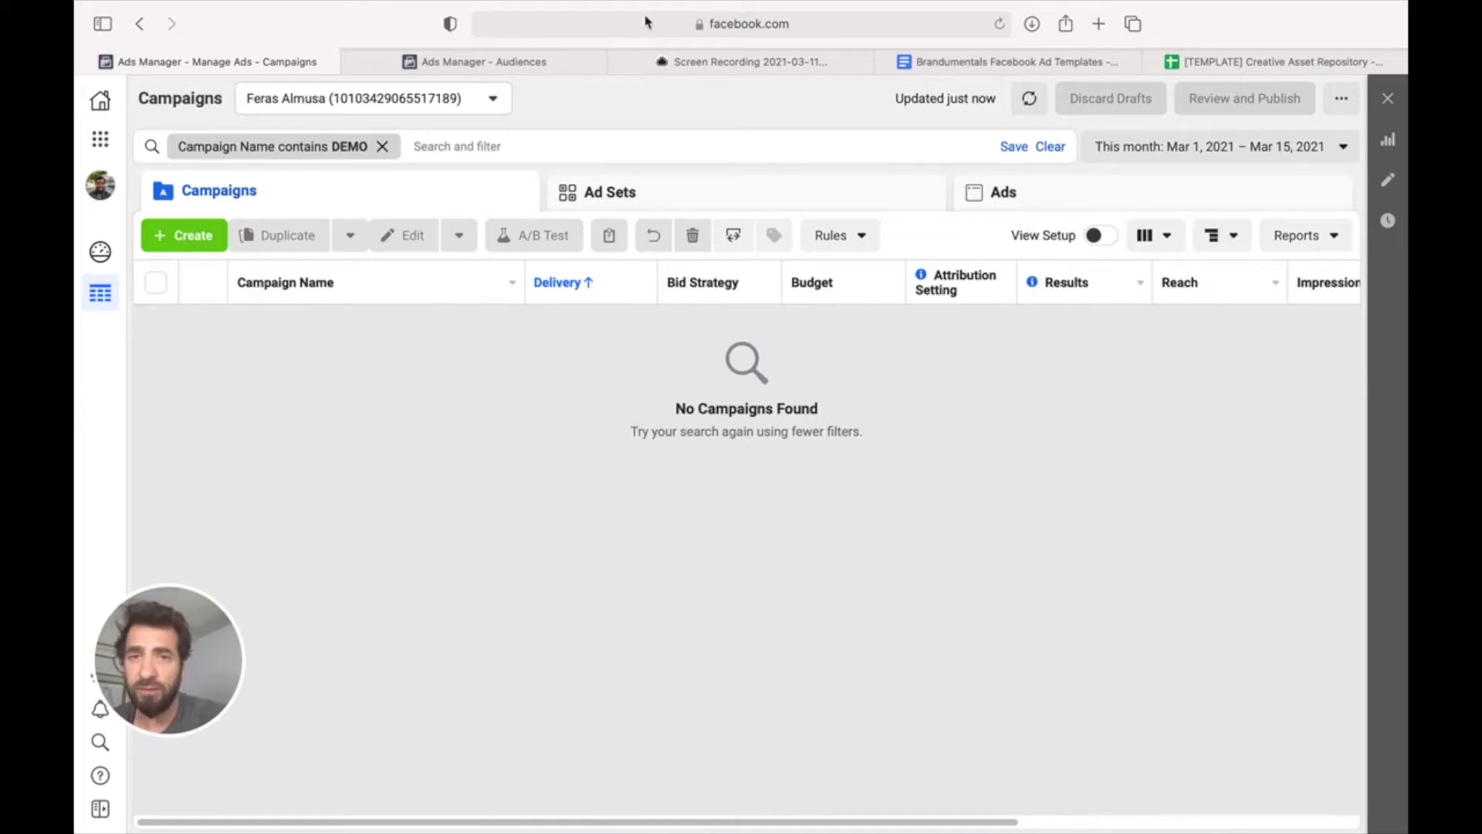
# - Create a new campaign with the Conversions objective
pyautogui.click(1007, 30)
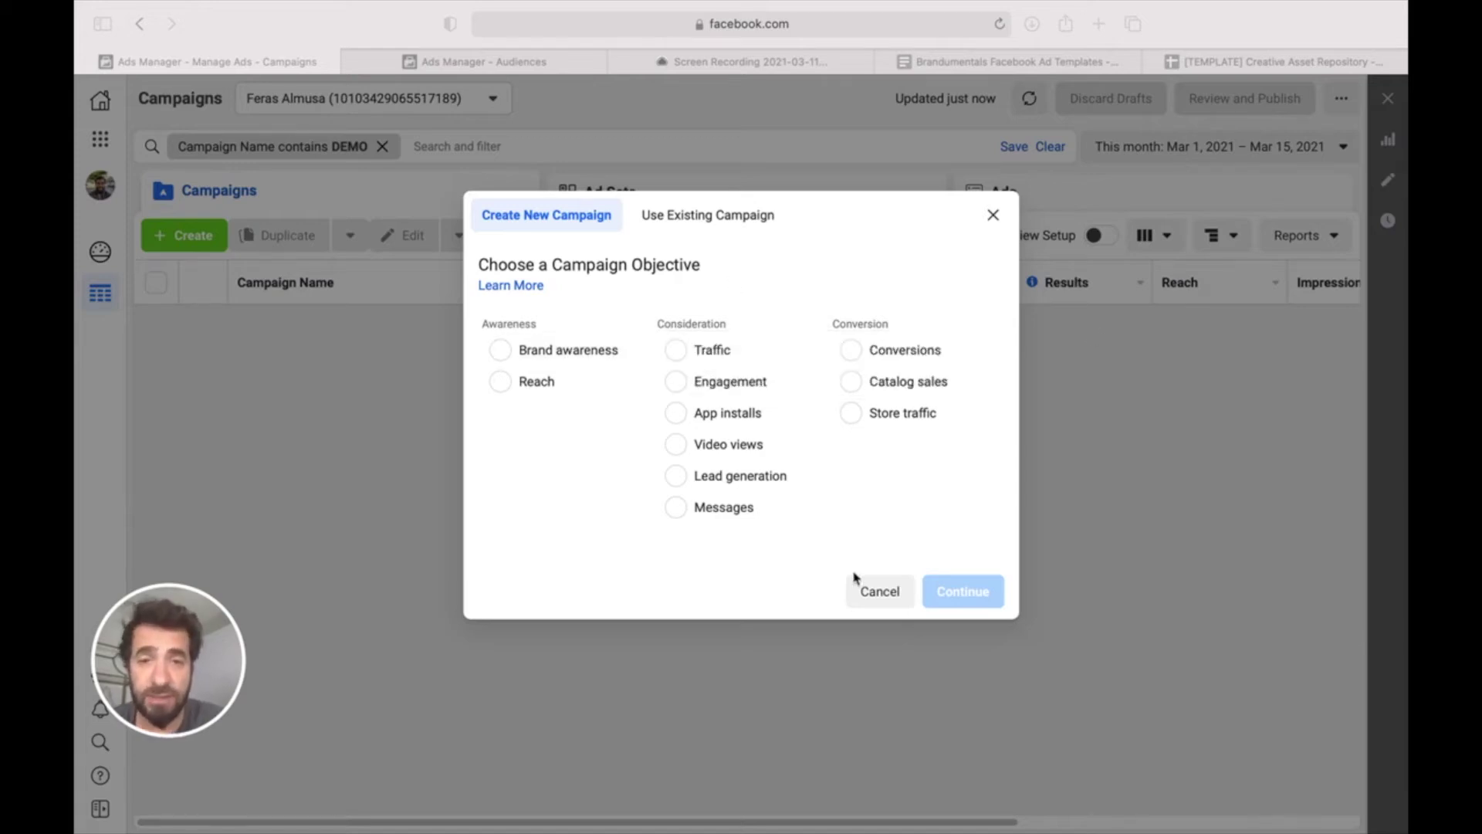
pyautogui.click(850, 351)
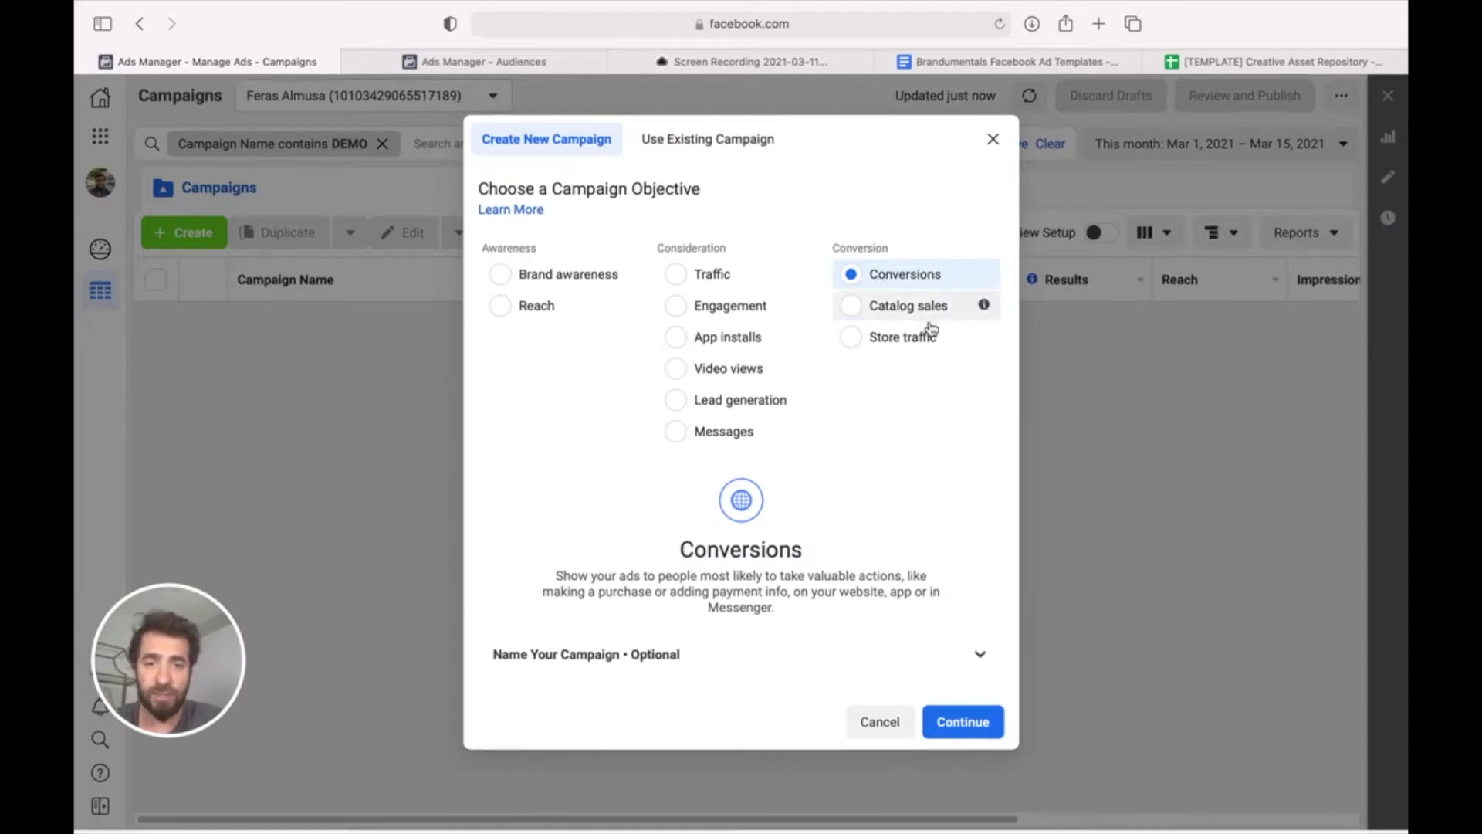
pyautogui.click(976, 728)
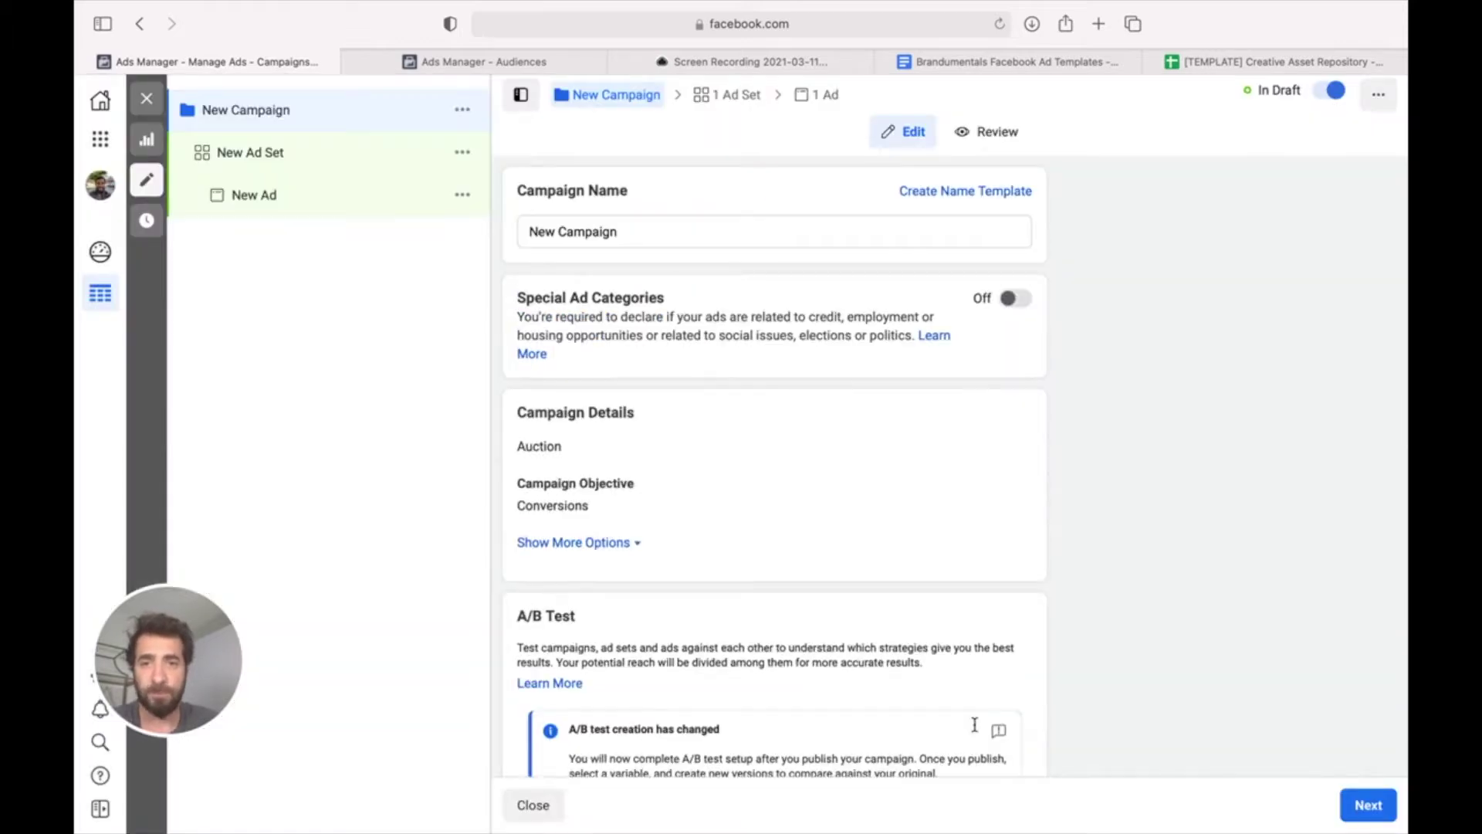
# - Copy the Campaign Name template, [M/DD/YY] - [Launch Name] - [Conversions], from the Brandumentals Facebook Ad Templates document
pyautogui.click(988, 62)
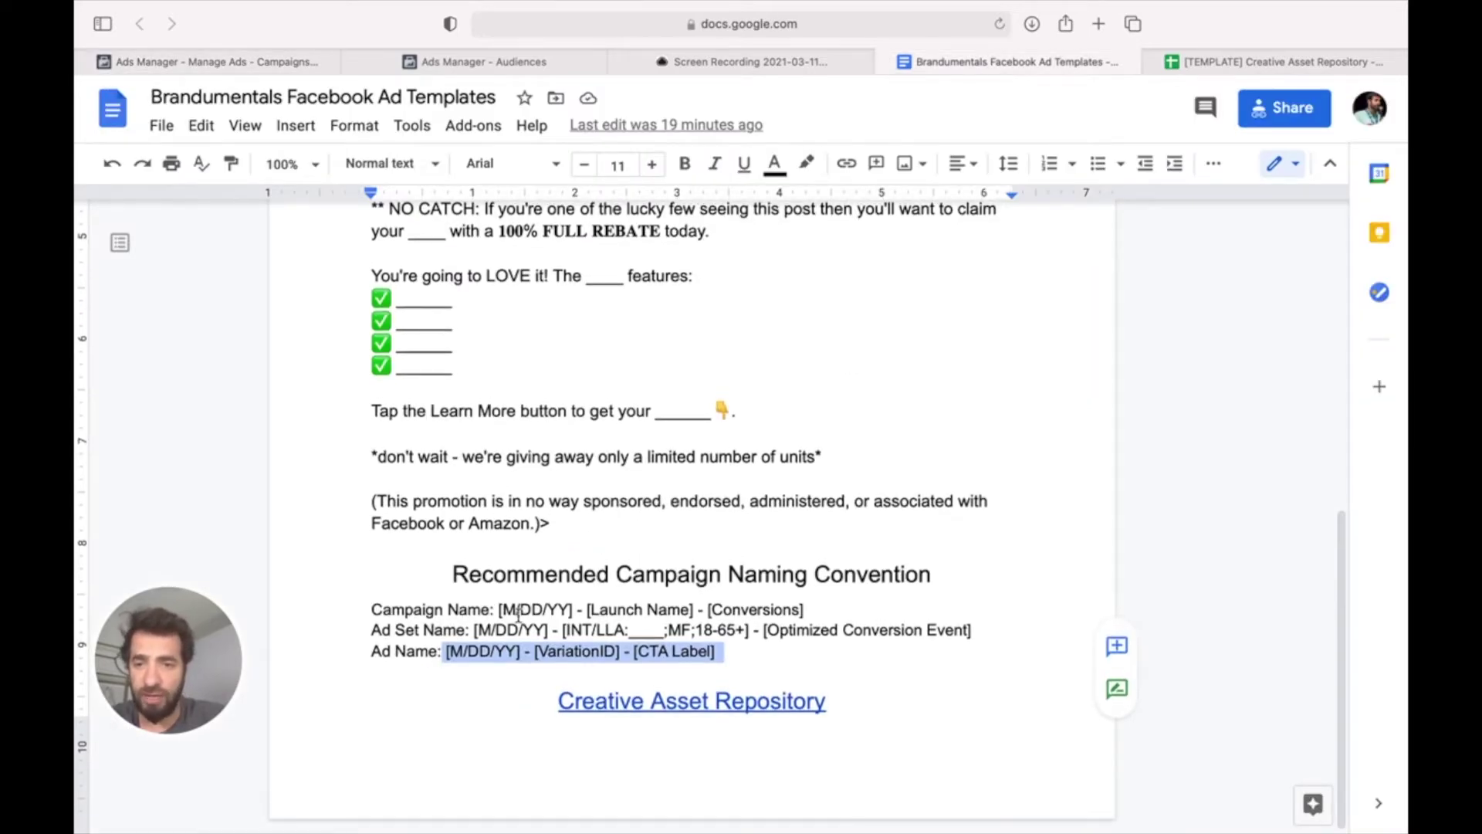
pyautogui.click(517, 609)
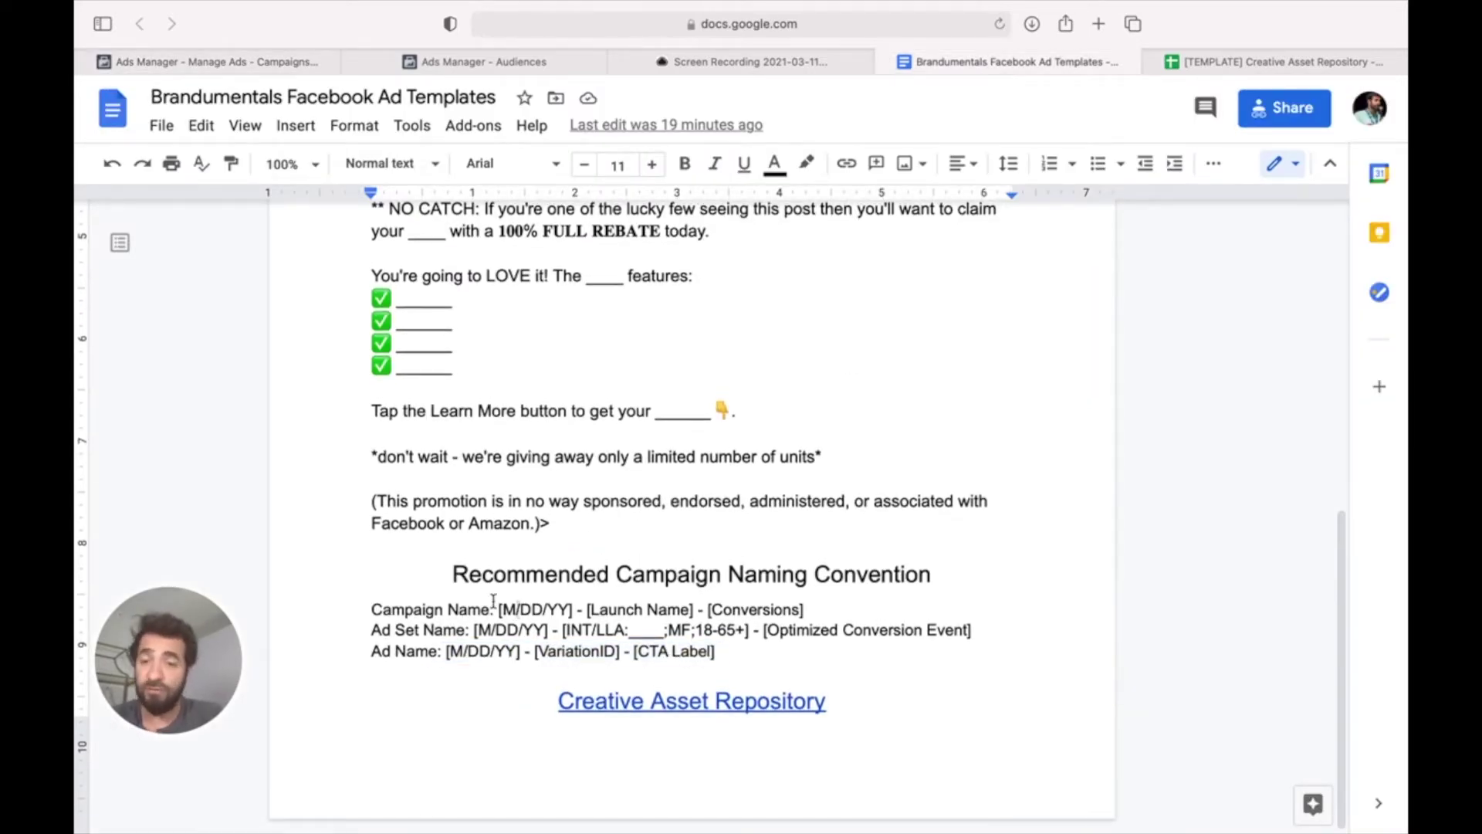
pyautogui.moveTo(497, 610); pyautogui.dragTo(820, 614)
pyautogui.press('super+c')
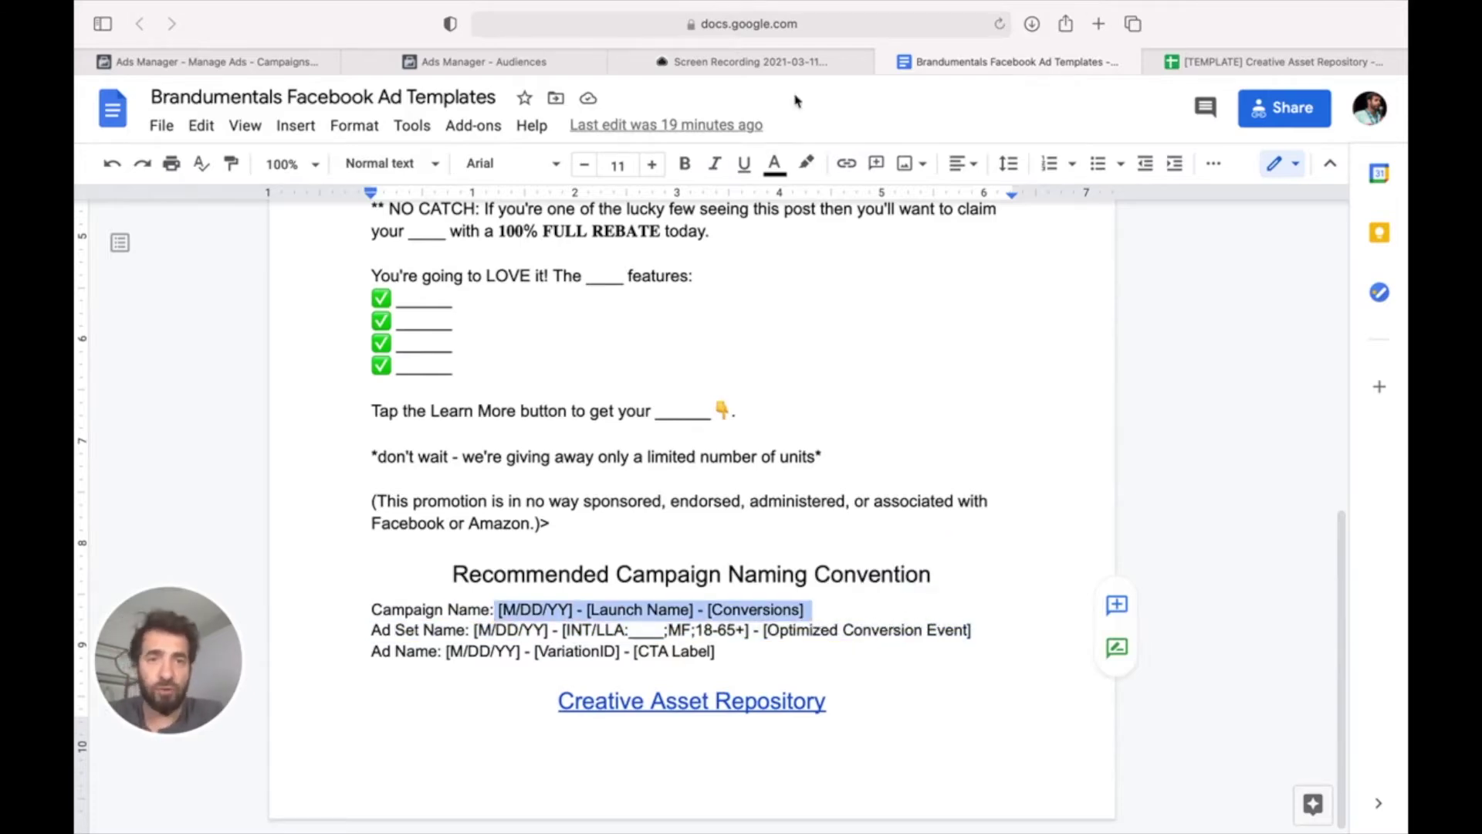
# - Return to the campaign draft in Ads Manager and replace the campaign name with the copied template
pyautogui.click(474, 68)
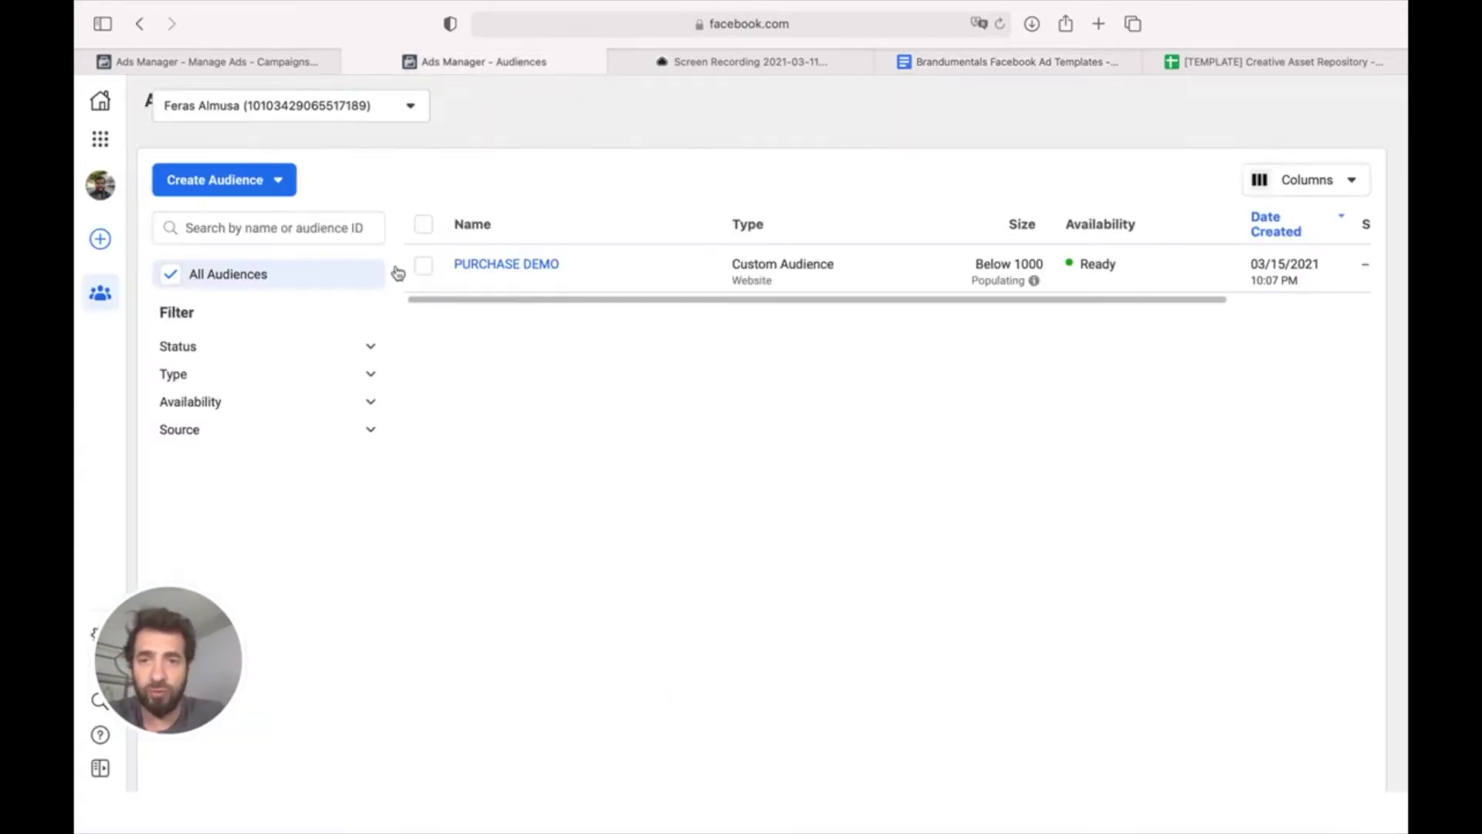
pyautogui.click(265, 63)
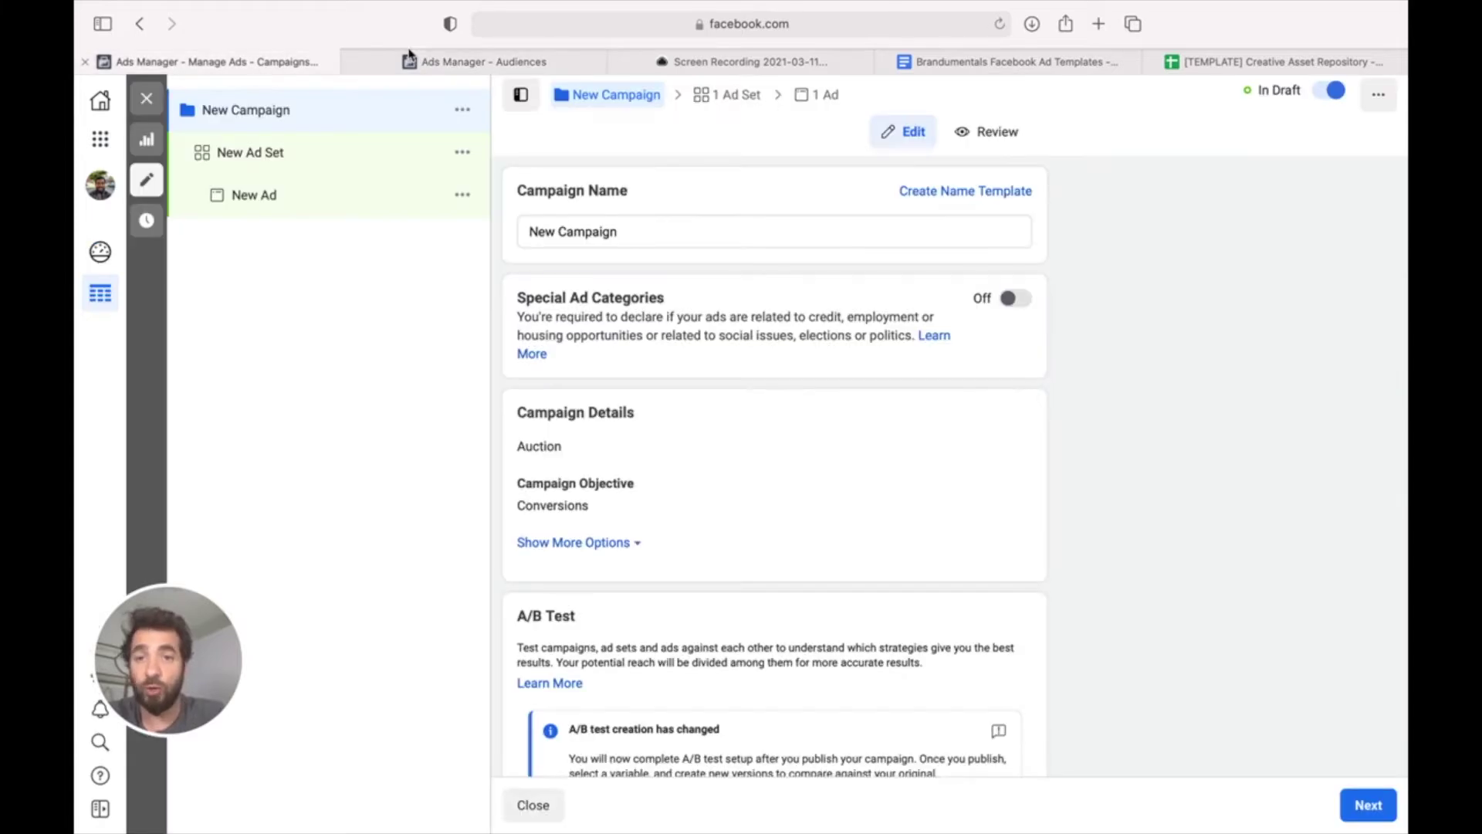
pyautogui.tripleClick(641, 237)
pyautogui.press('super+v')
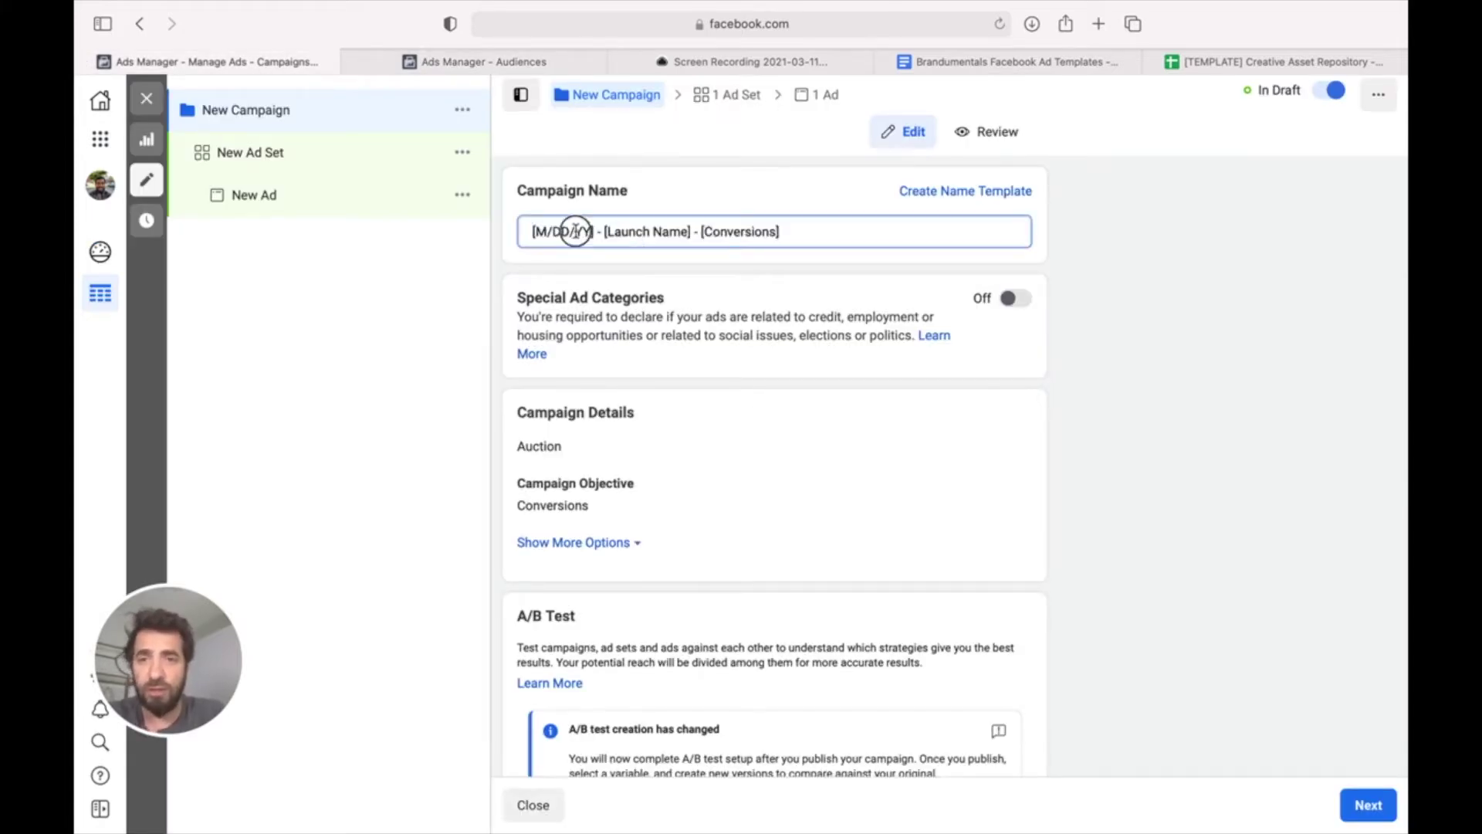
# - Fill in the date placeholder of the campaign name as 3/15/21
pyautogui.moveTo(549, 232); pyautogui.dragTo(536, 232)
pyautogui.write('3')
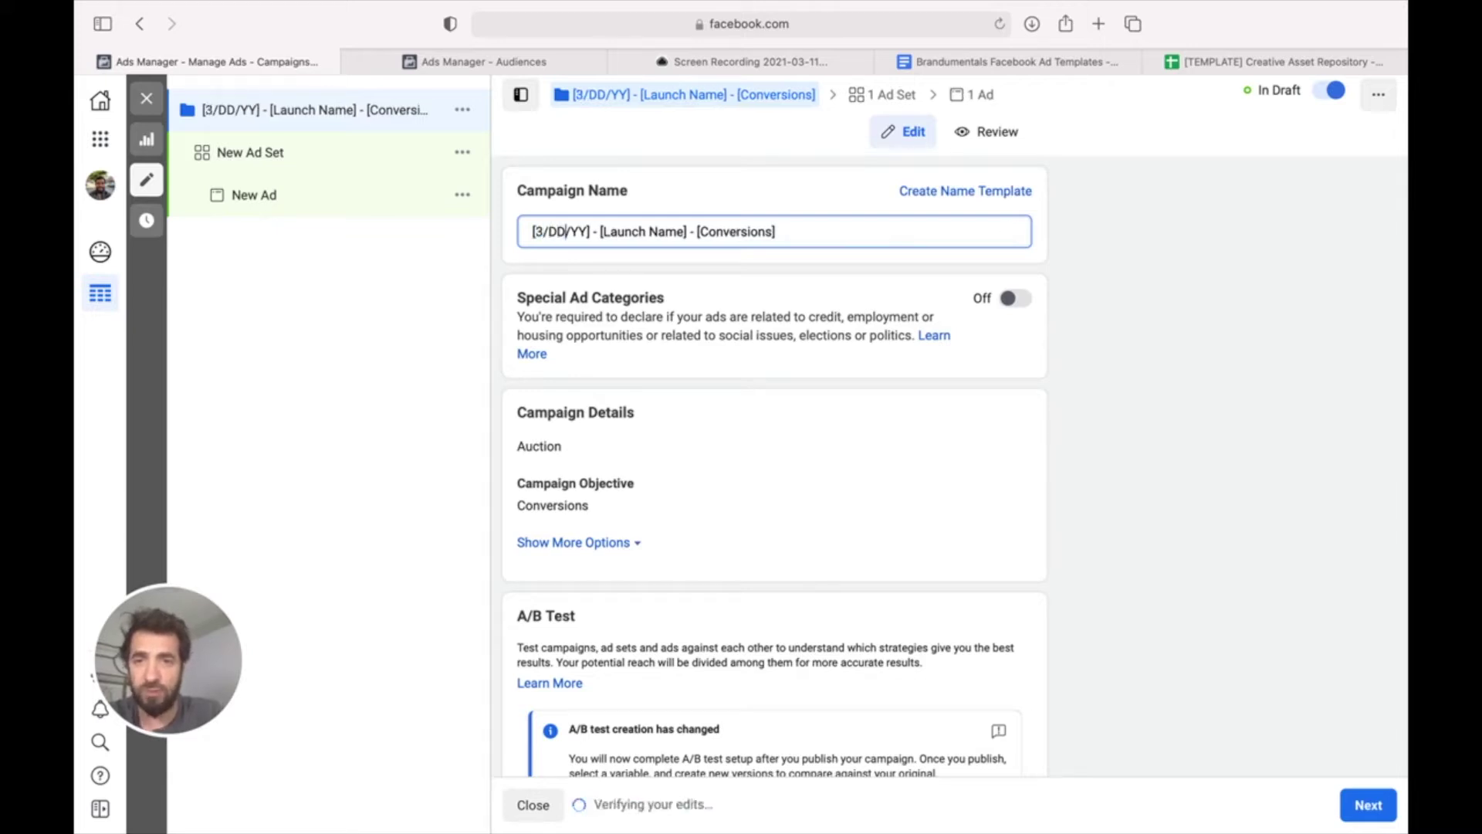
pyautogui.moveTo(562, 232); pyautogui.dragTo(549, 232)
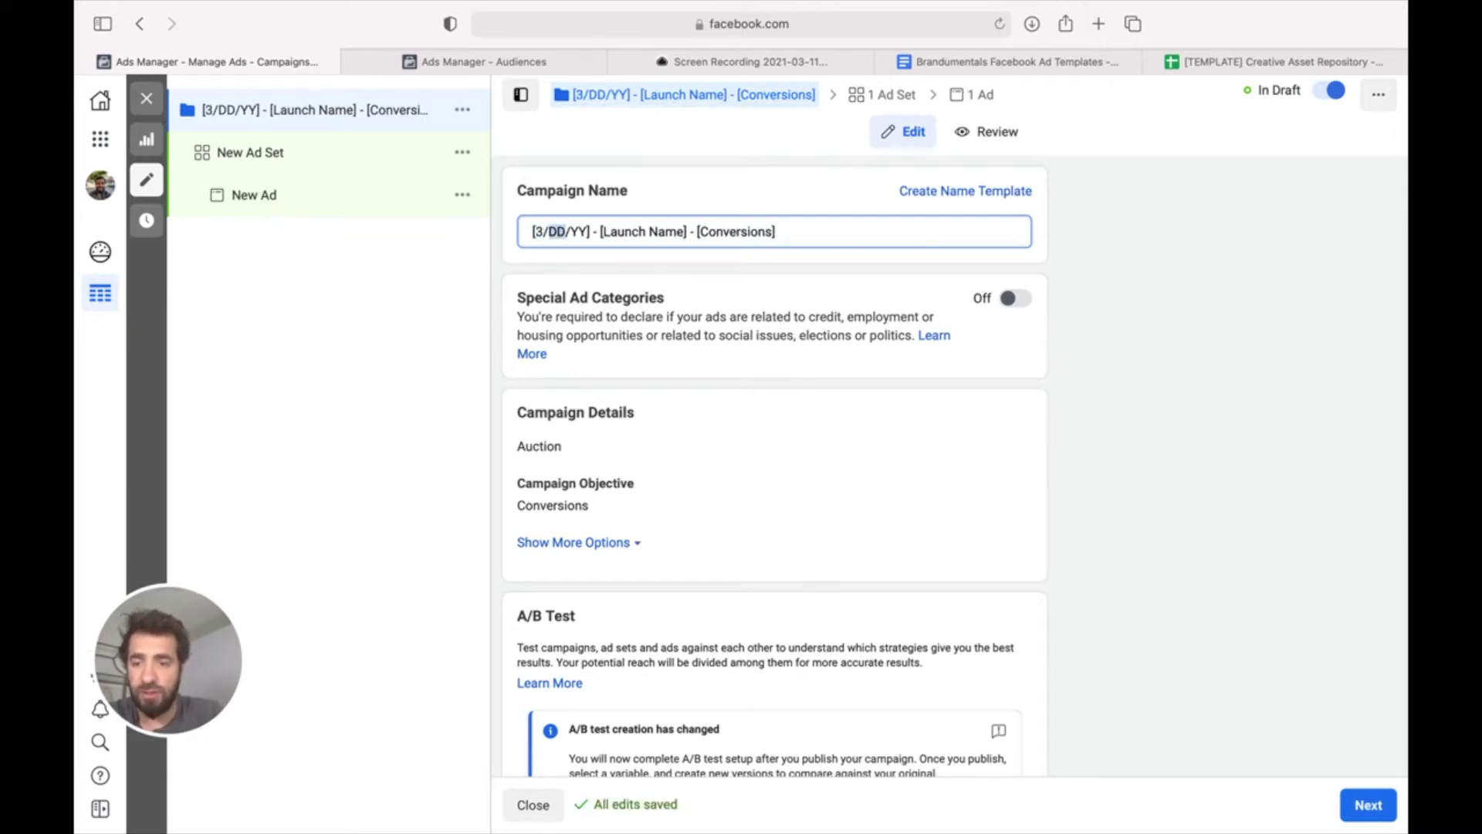
pyautogui.write('15')
pyautogui.moveTo(587, 231); pyautogui.dragTo(569, 232)
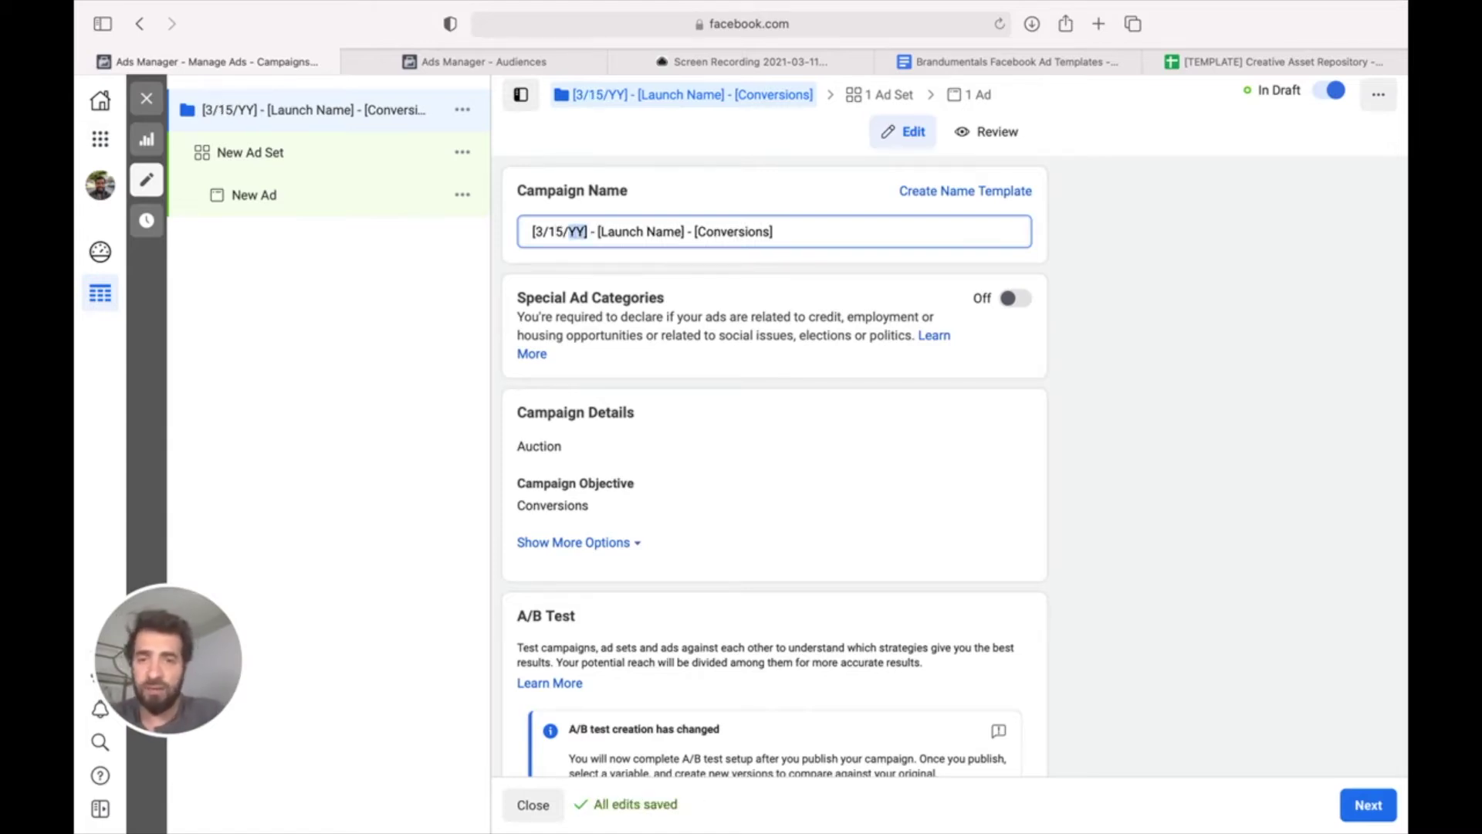
pyautogui.write('21')
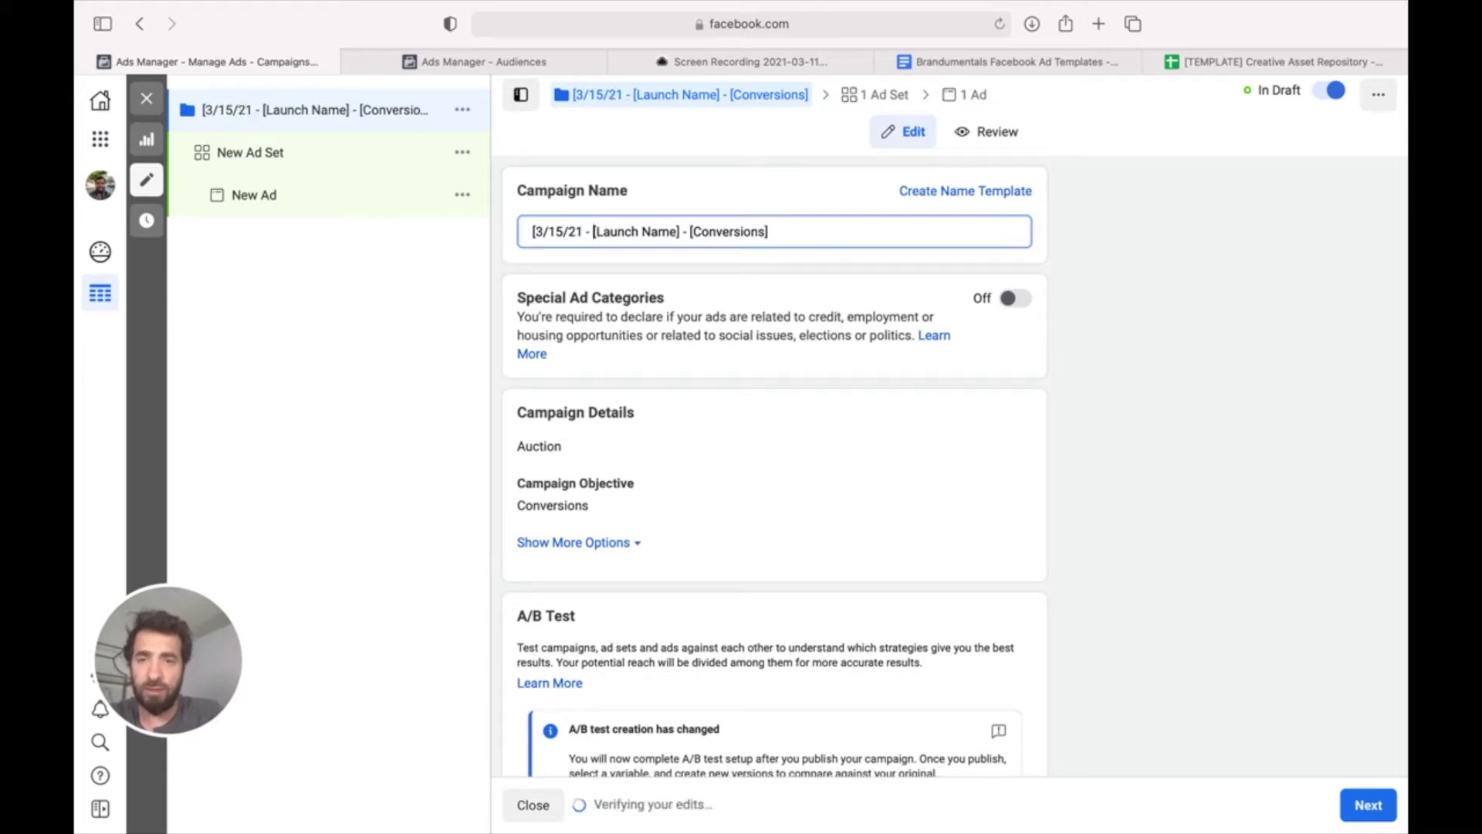
# - Replace the [Launch Name] placeholder in the campaign name with [doormat]
pyautogui.moveTo(593, 231); pyautogui.dragTo(680, 231)
pyautogui.write('[doorma')
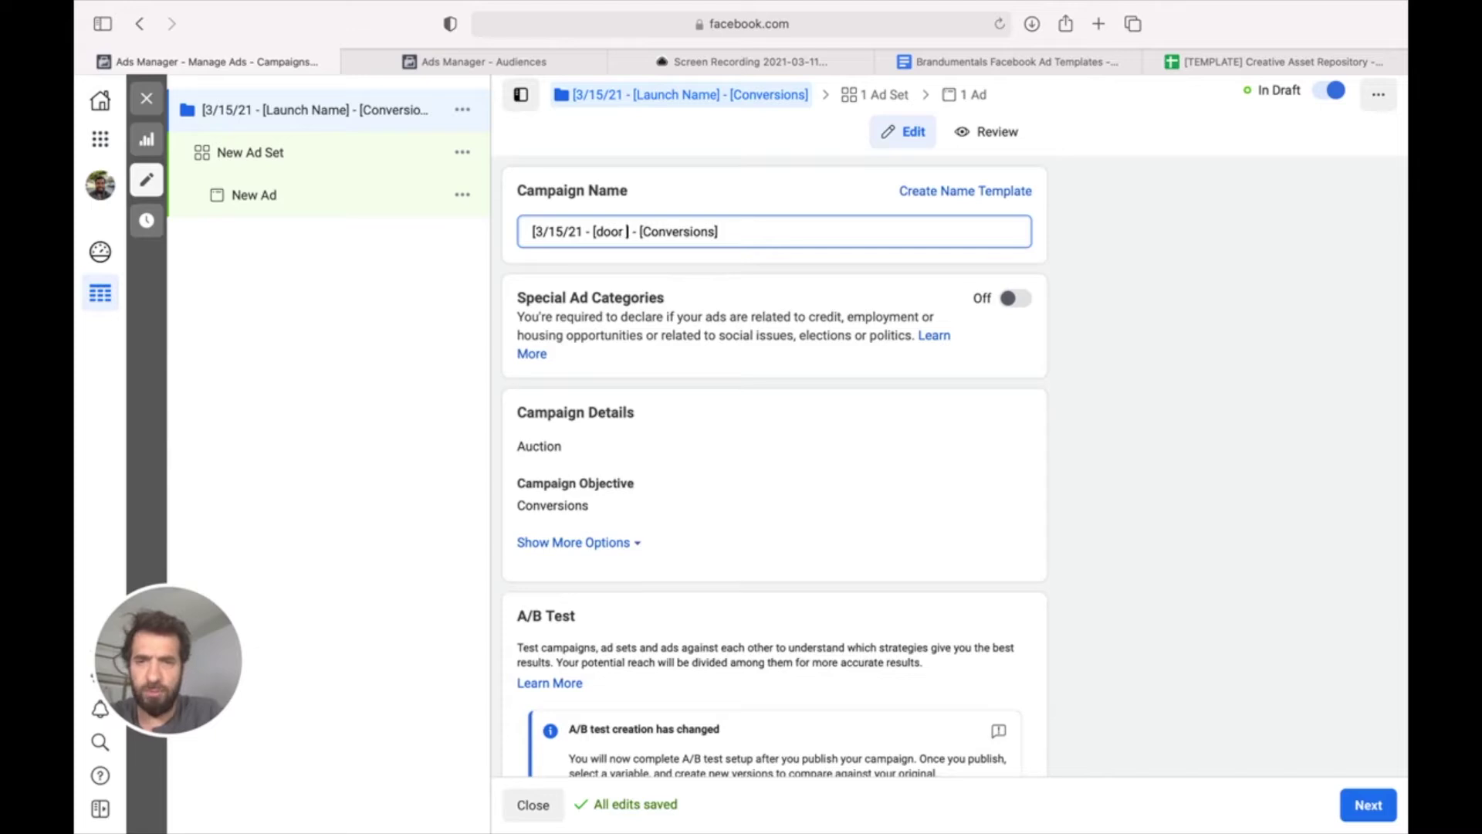
pyautogui.write('t')
pyautogui.click(699, 231)
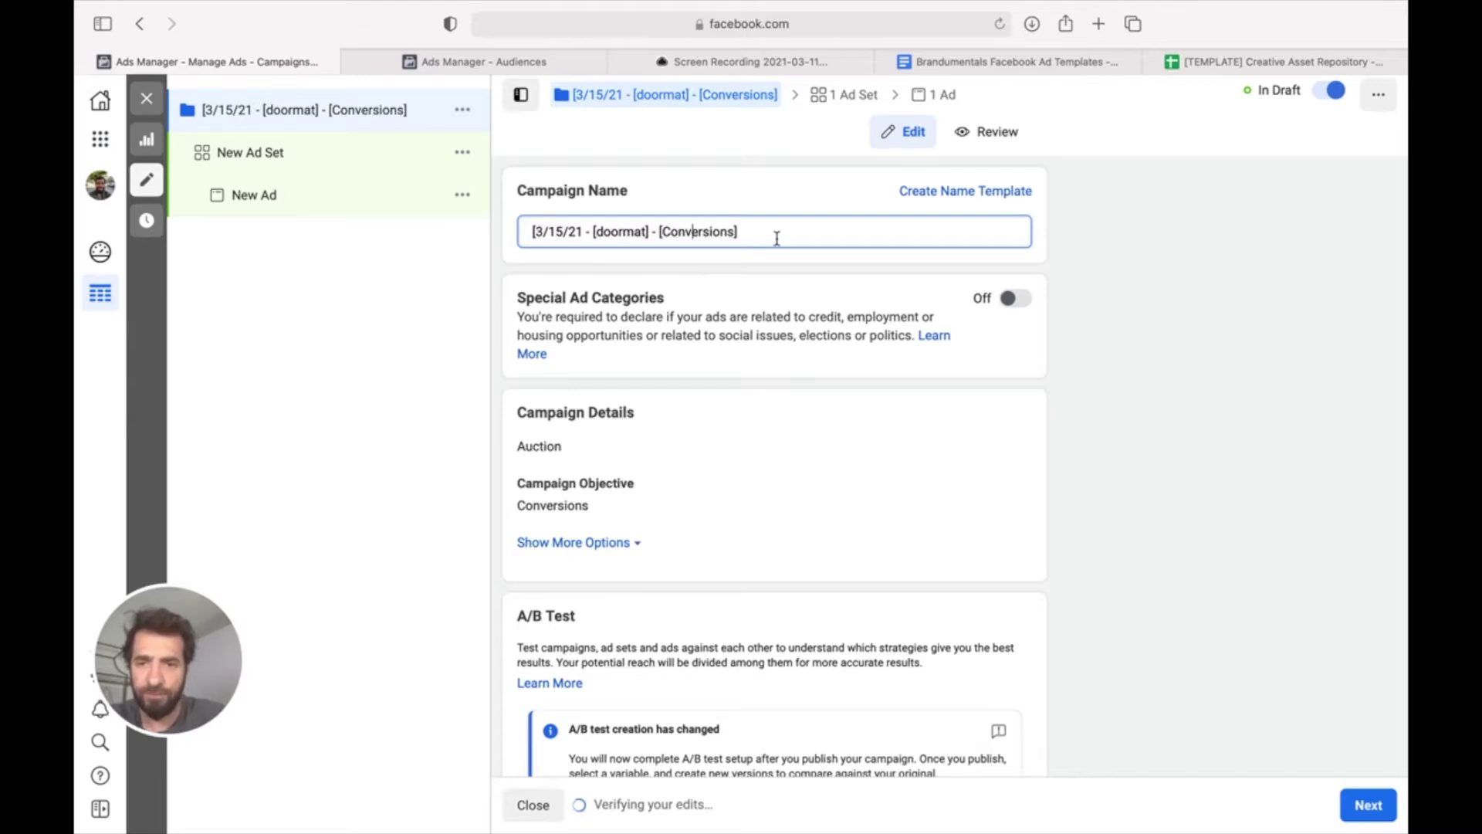
# - Turn on Campaign Budget Optimization for the campaign
pyautogui.scroll(-5, 777, 239)
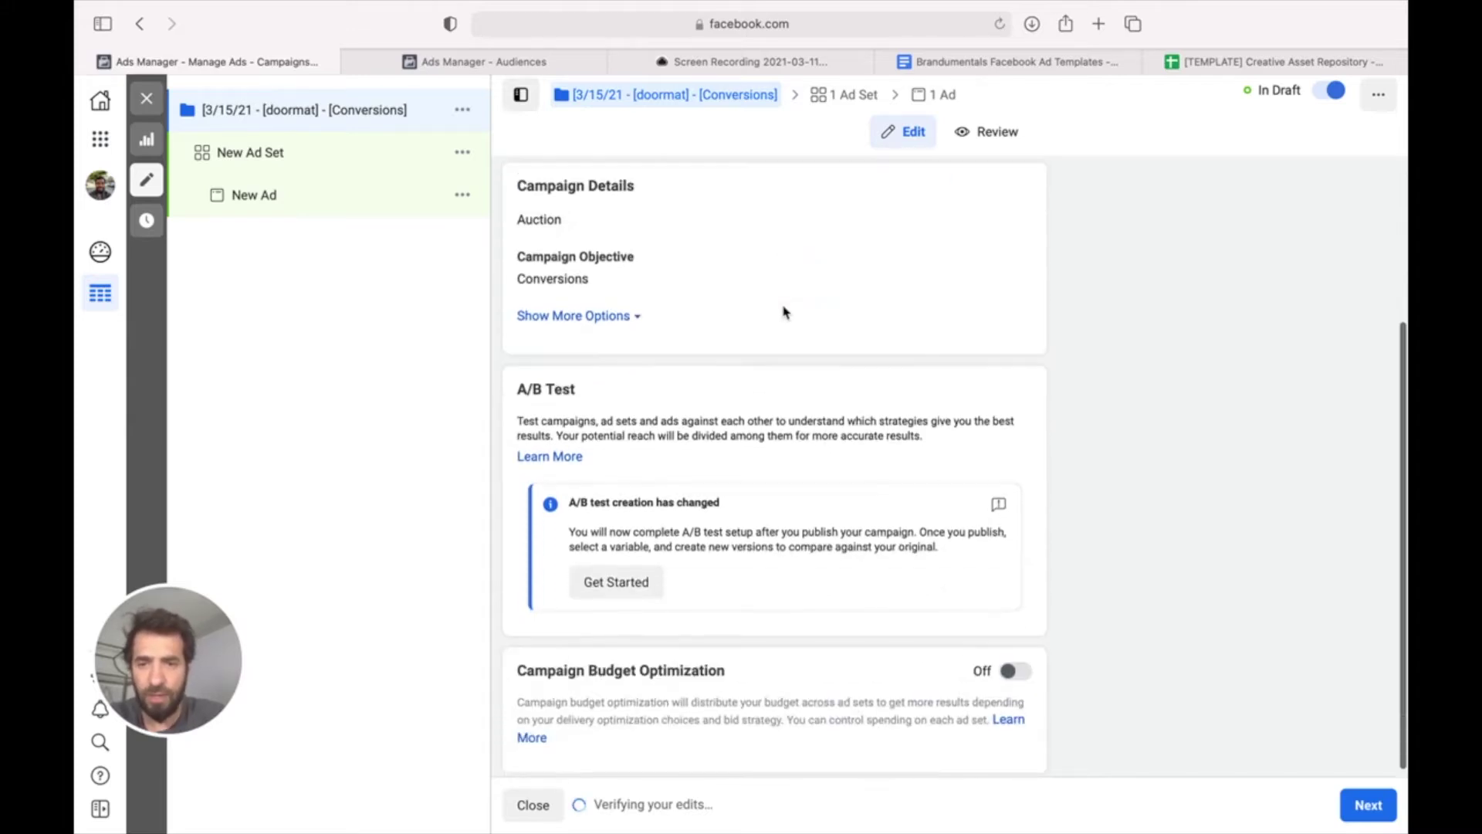
pyautogui.moveTo(535, 662); pyautogui.dragTo(814, 679)
pyautogui.click(830, 684)
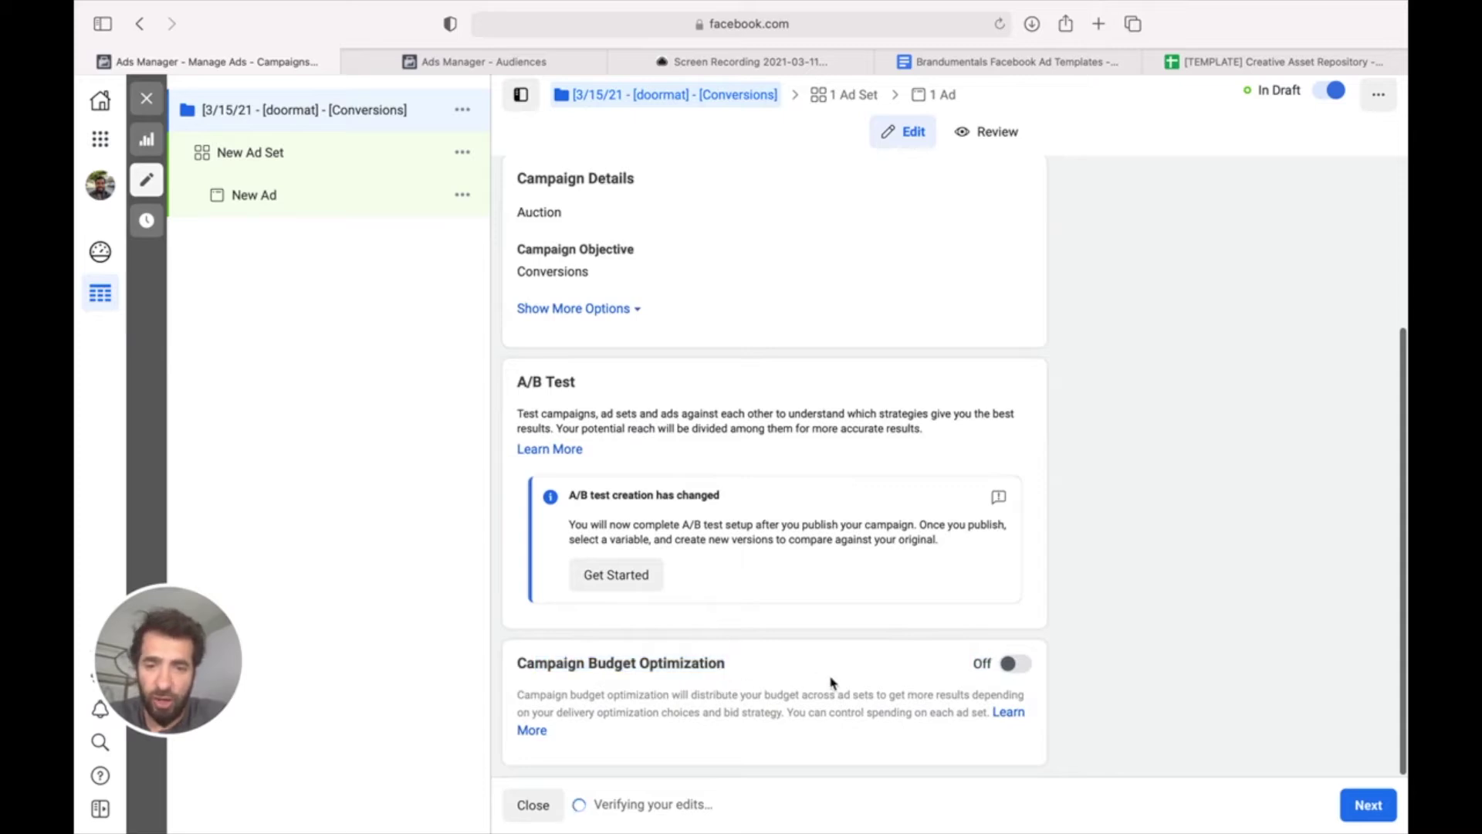
pyautogui.click(1010, 665)
pyautogui.scroll(-3, 931, 471)
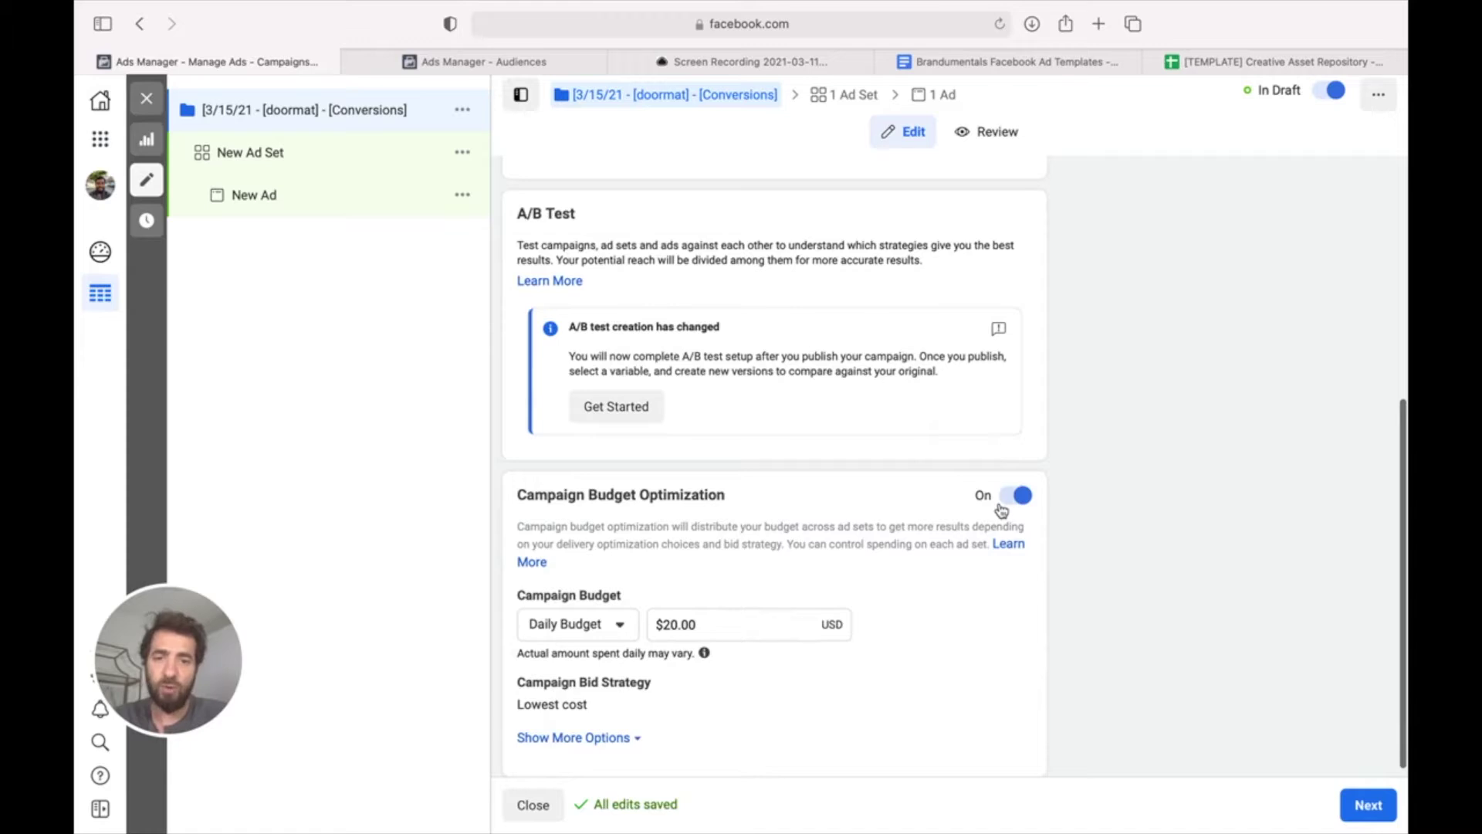
pyautogui.scroll(-1, 1001, 510)
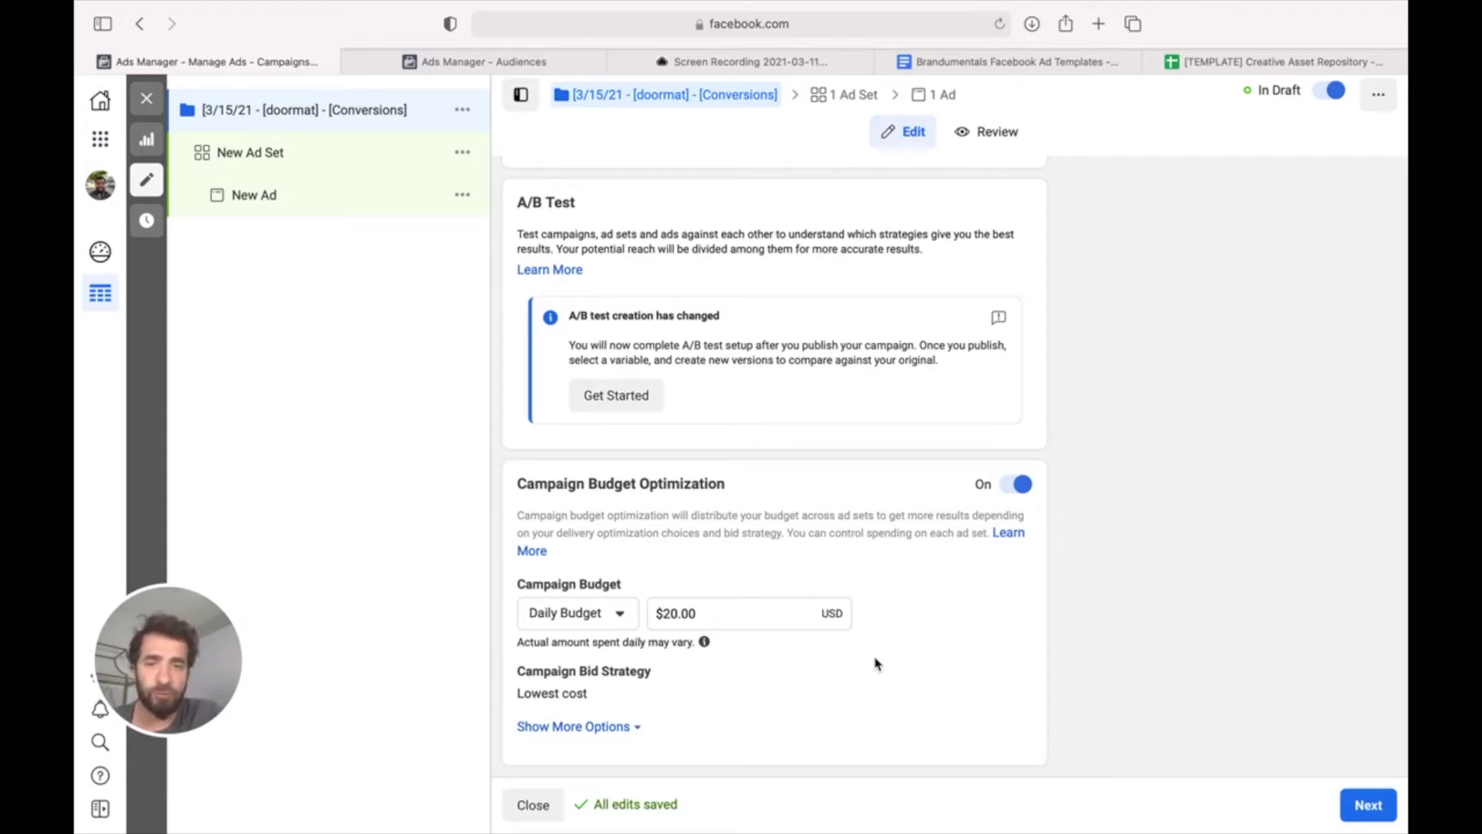
# - Keep the $20.00 daily budget, expand the additional campaign budget options, and continue to the ad set settings
pyautogui.moveTo(662, 613); pyautogui.dragTo(702, 614)
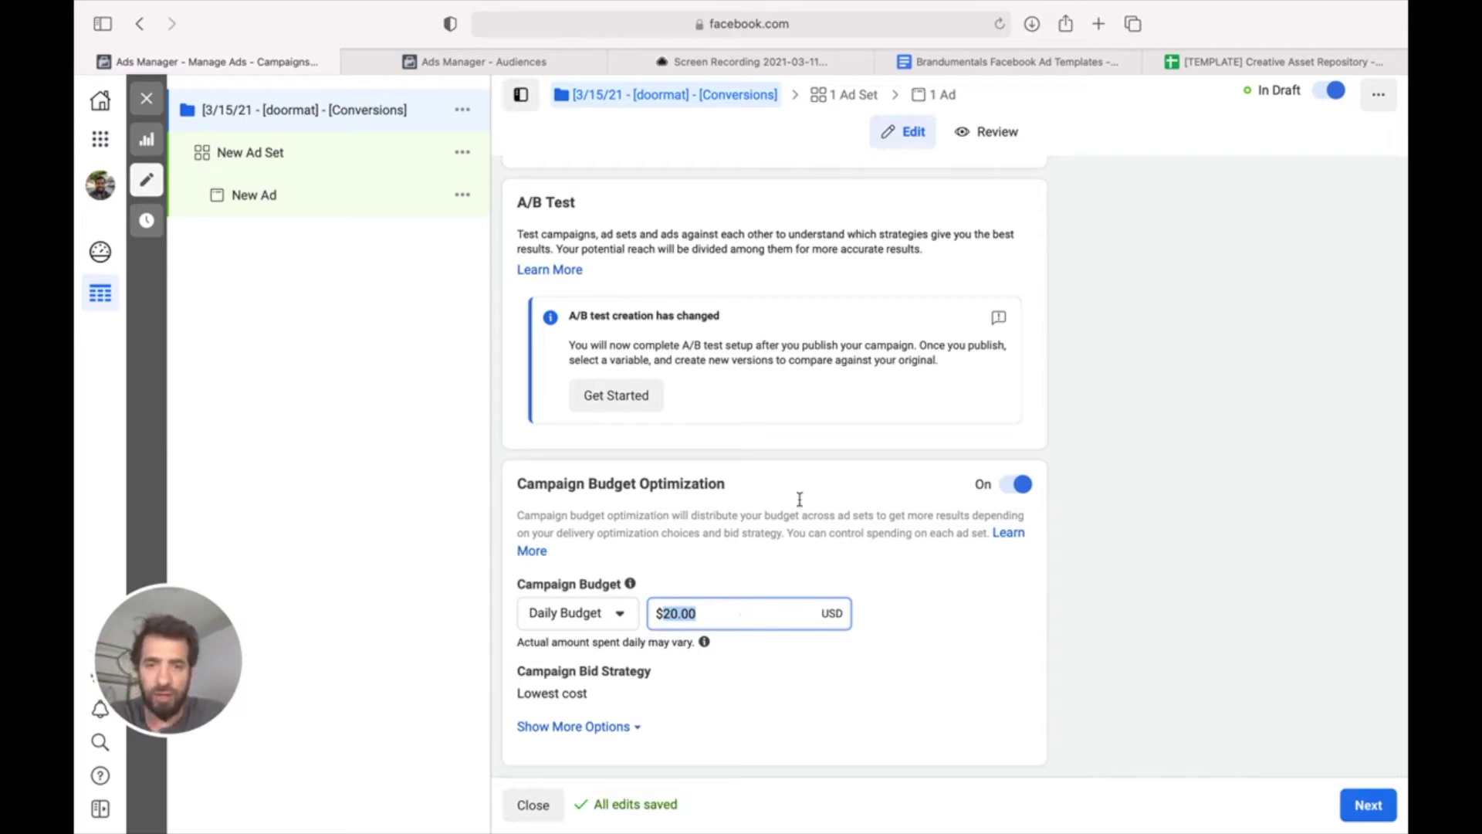
pyautogui.click(873, 531)
pyautogui.scroll(-2, 874, 531)
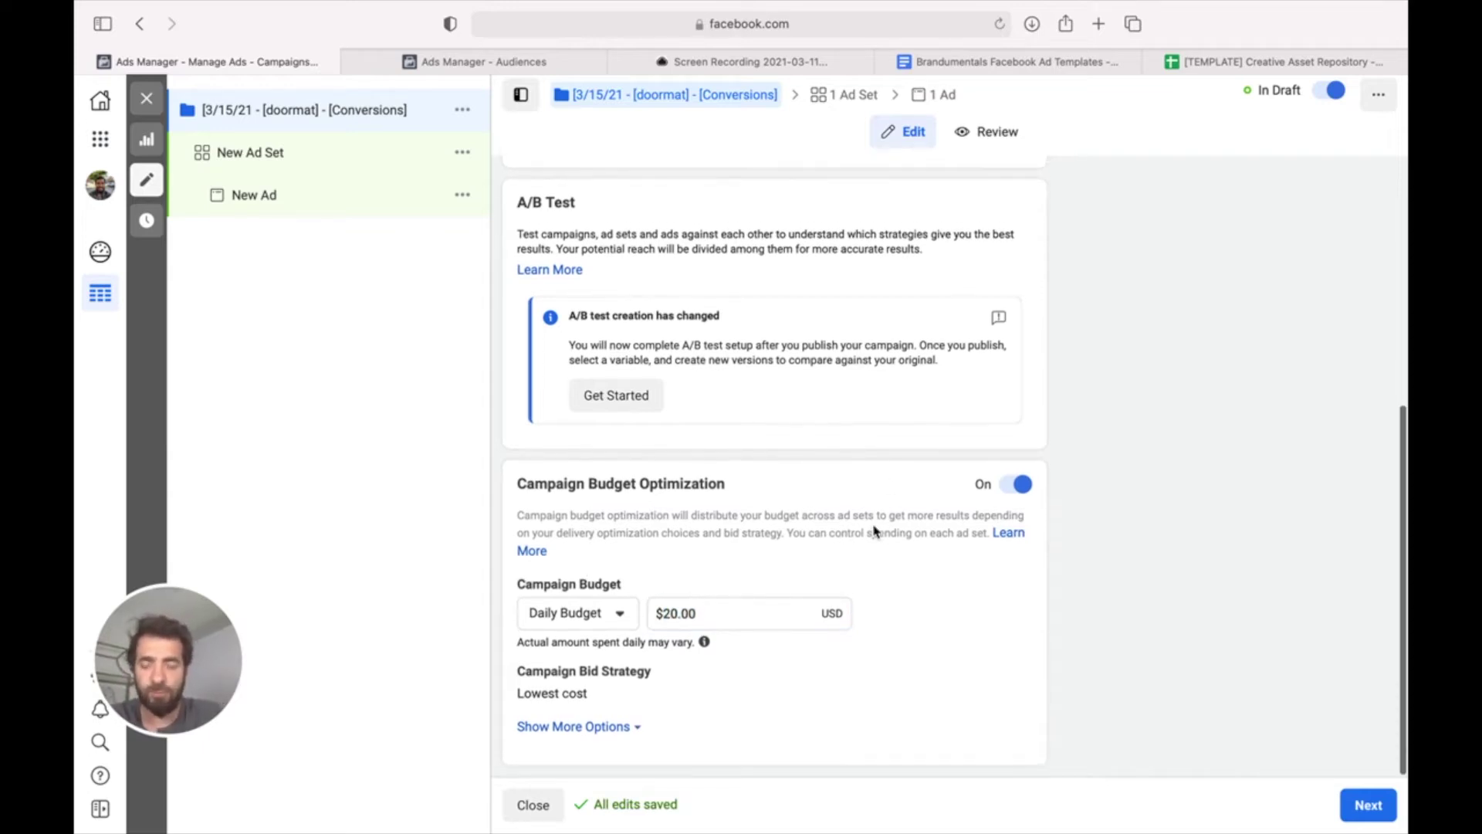
pyautogui.click(590, 727)
pyautogui.scroll(-2, 673, 530)
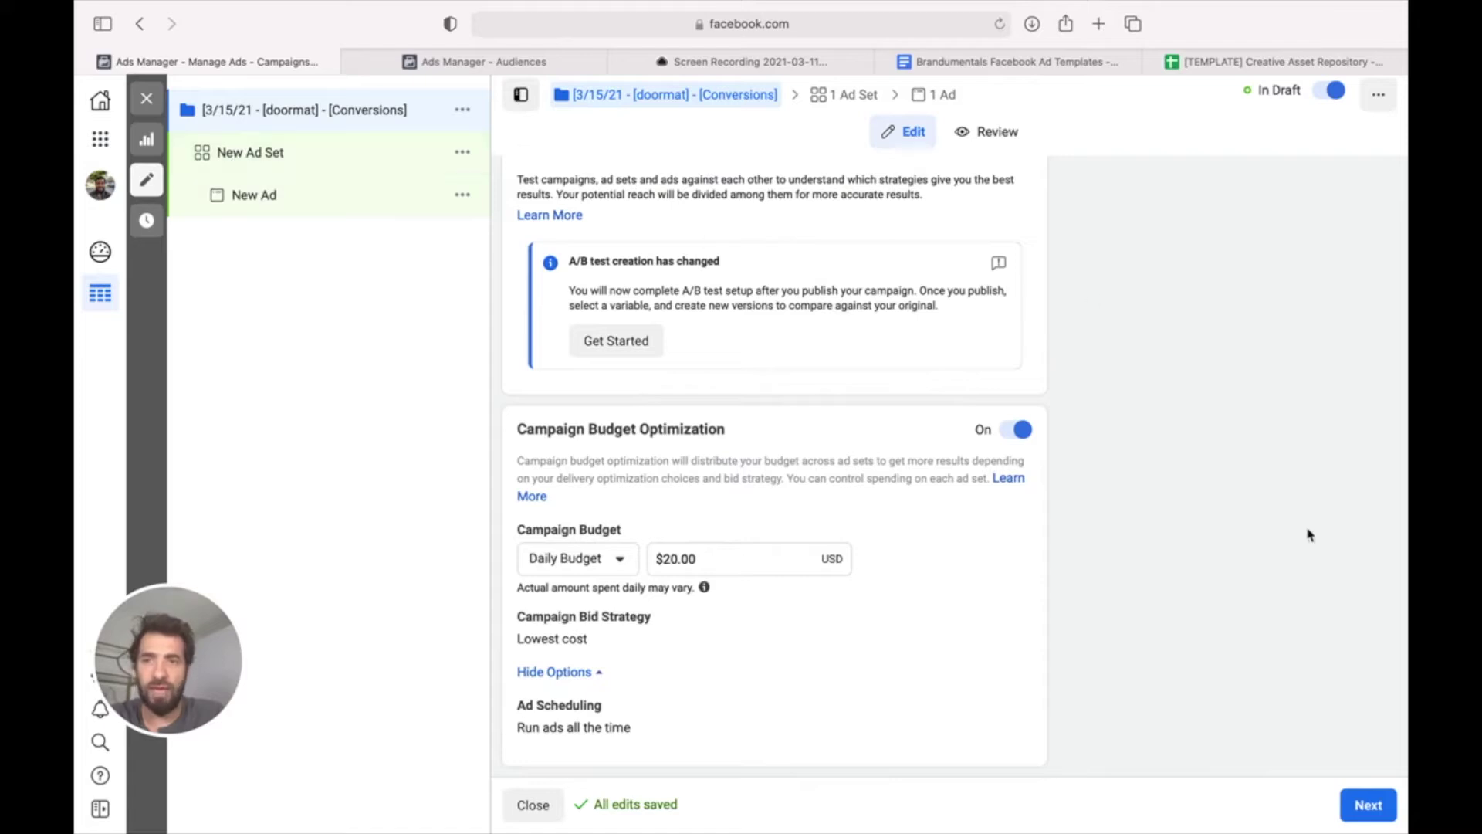
pyautogui.click(1369, 811)
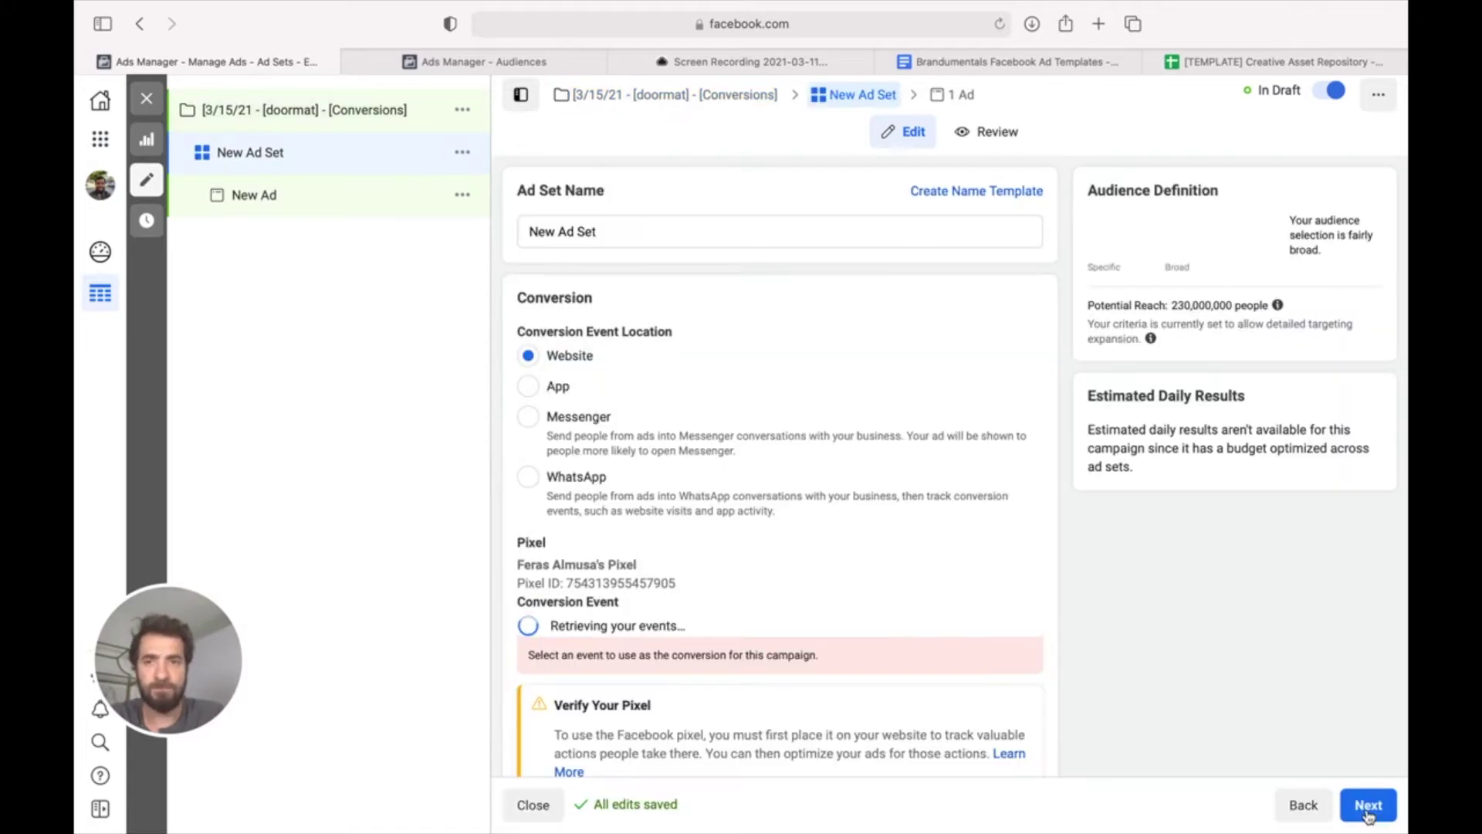
# - Select the current ad set name for replacement and copy the Ad Set Name template from the Brandumentals Facebook Ad Templates document
pyautogui.click(642, 236)
pyautogui.tripleClick(642, 233)
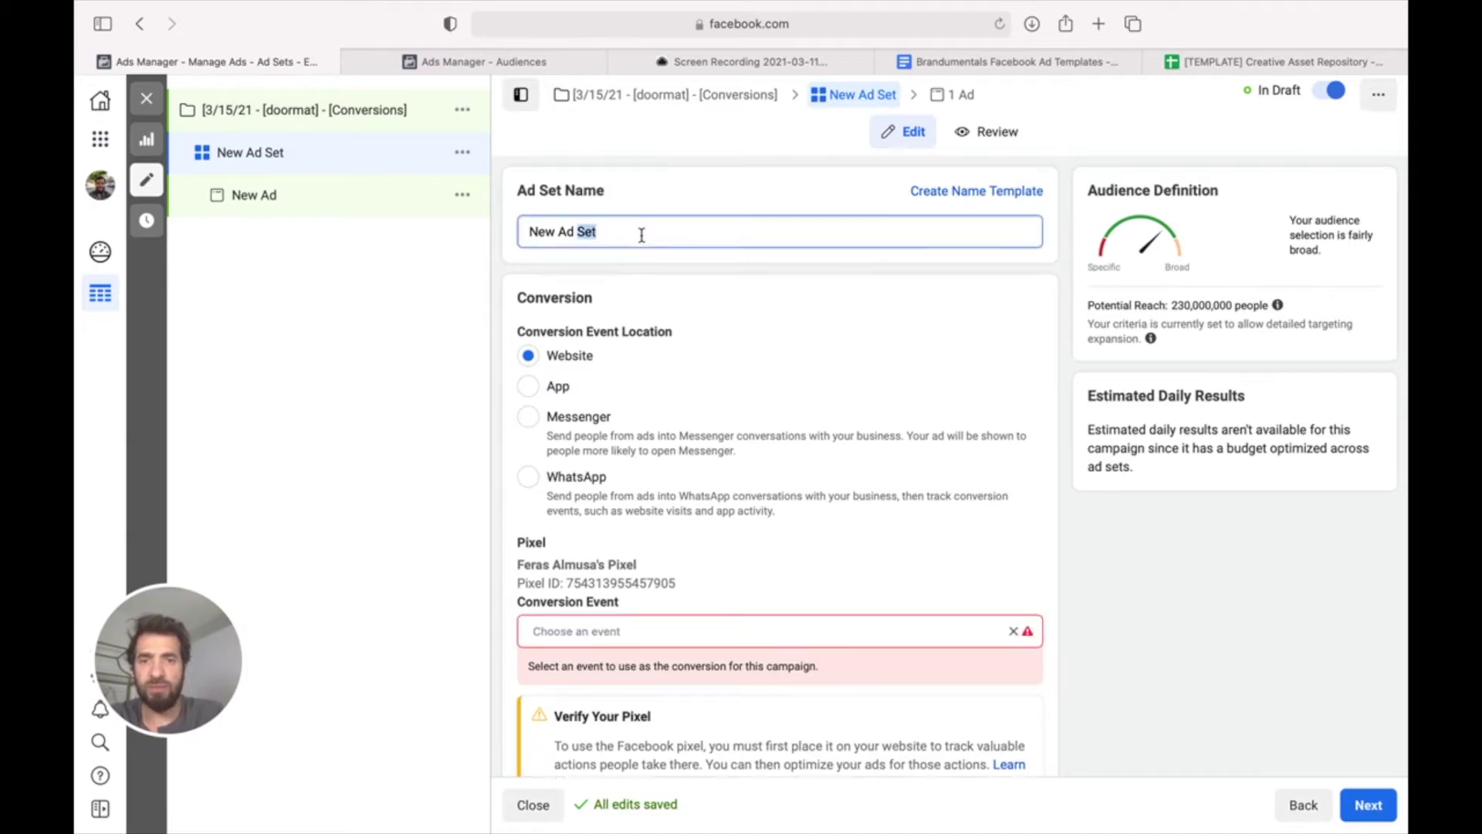
pyautogui.click(1021, 65)
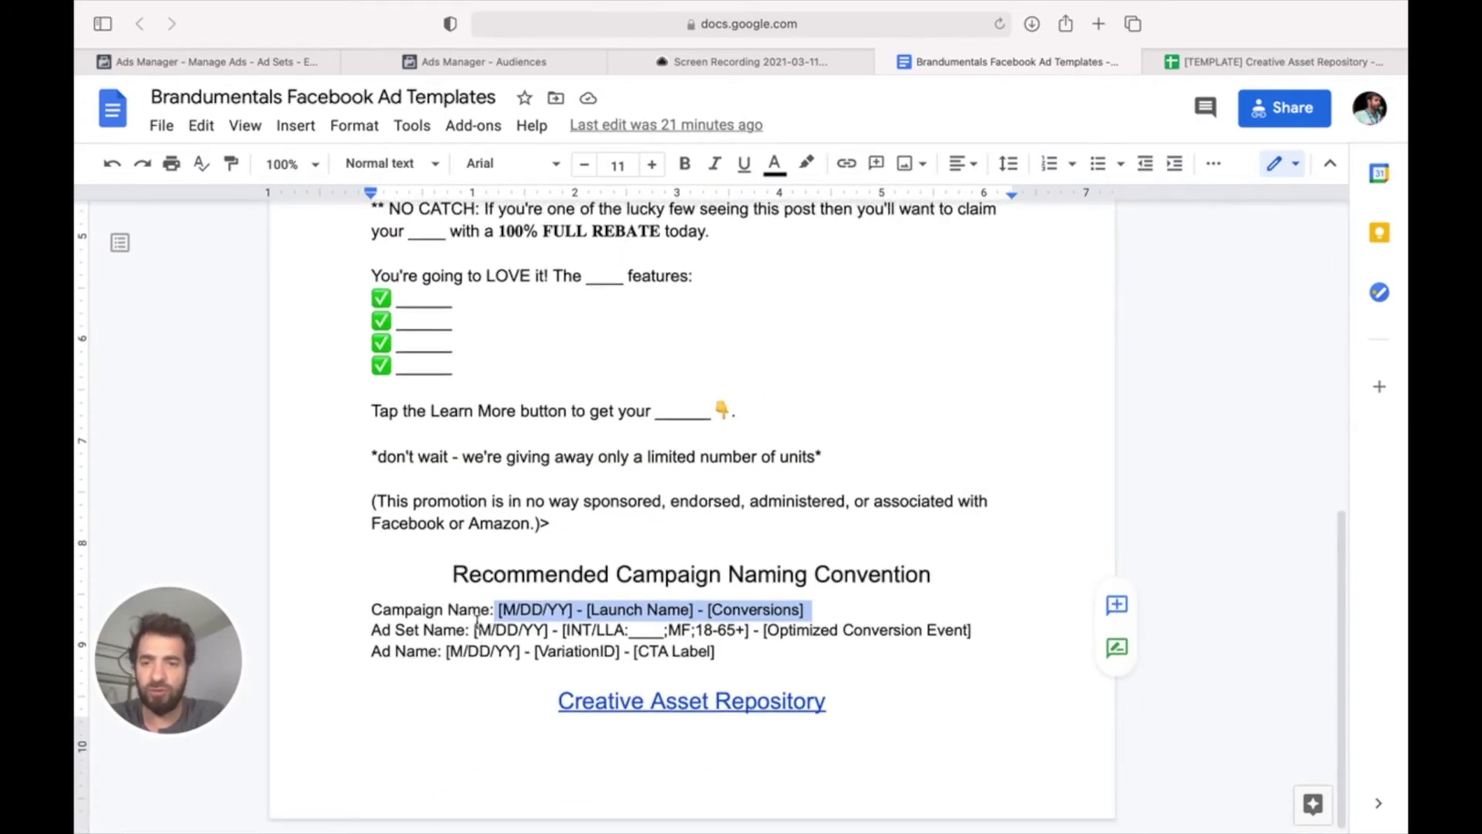
pyautogui.click(478, 629)
pyautogui.moveTo(477, 627); pyautogui.dragTo(985, 627)
pyautogui.press('super+c')
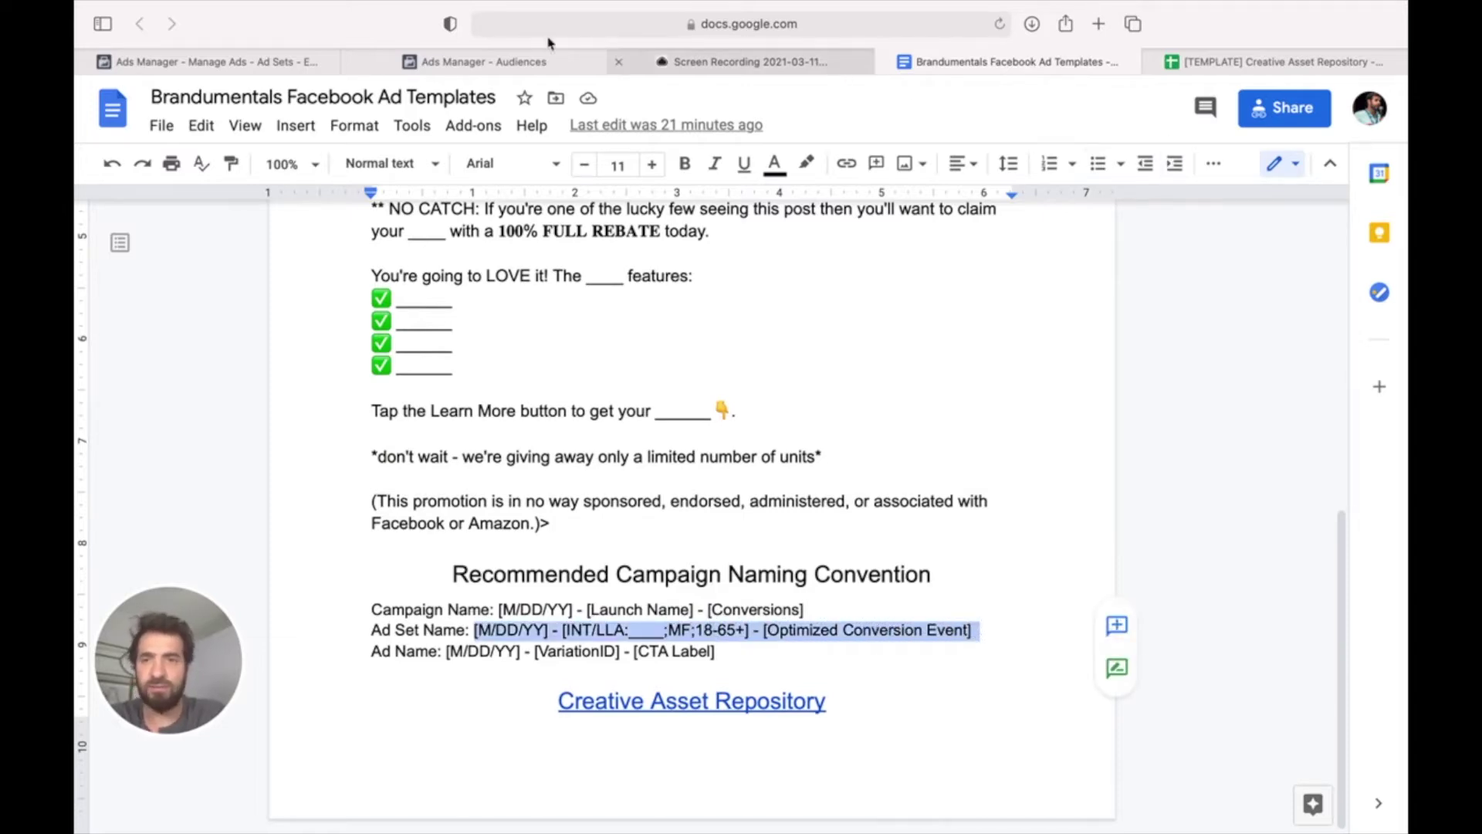
# - Return to the ad set in Ads Manager and paste the copied template over its name
pyautogui.click(444, 64)
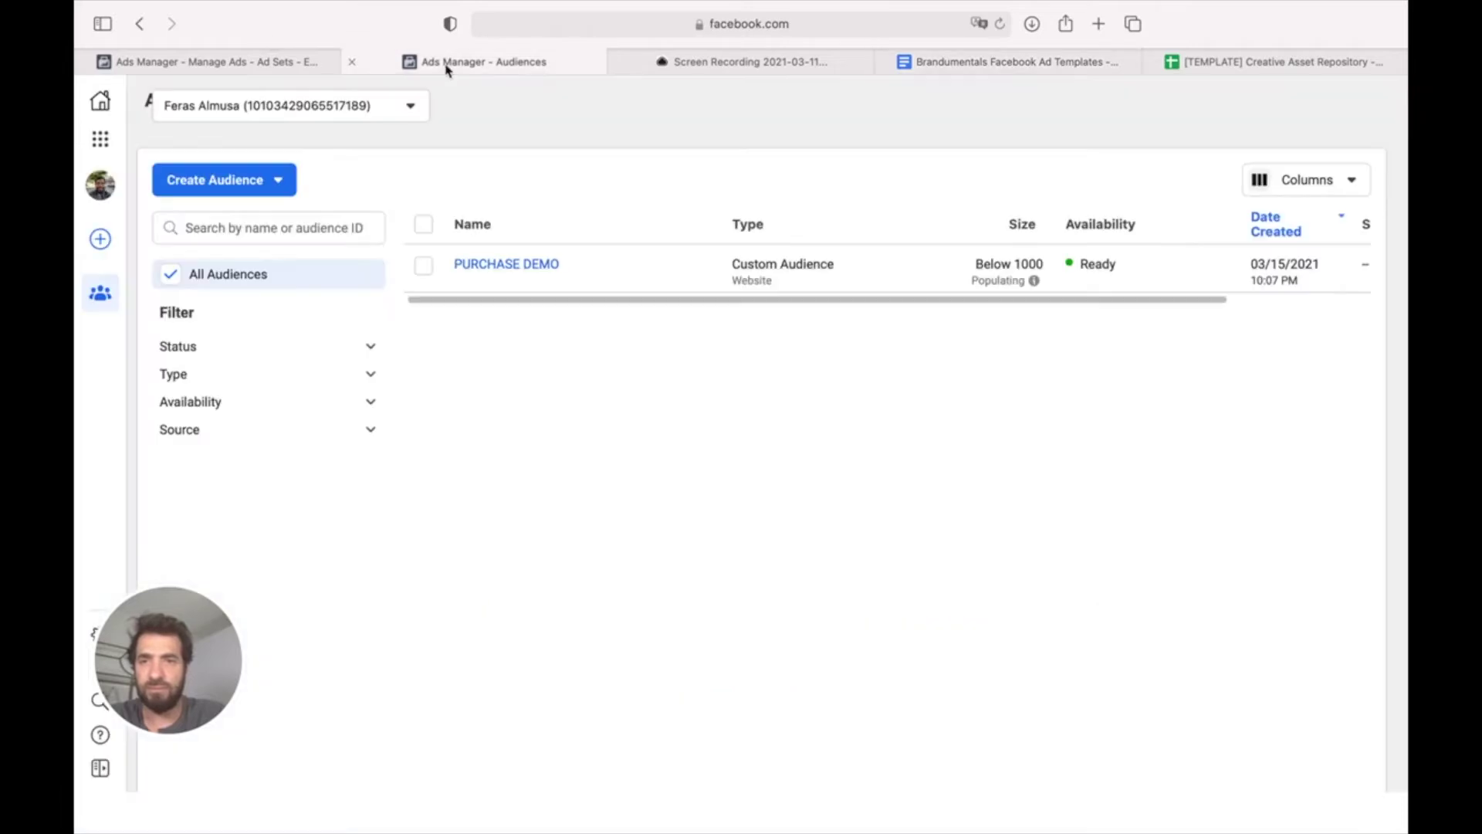
pyautogui.click(272, 70)
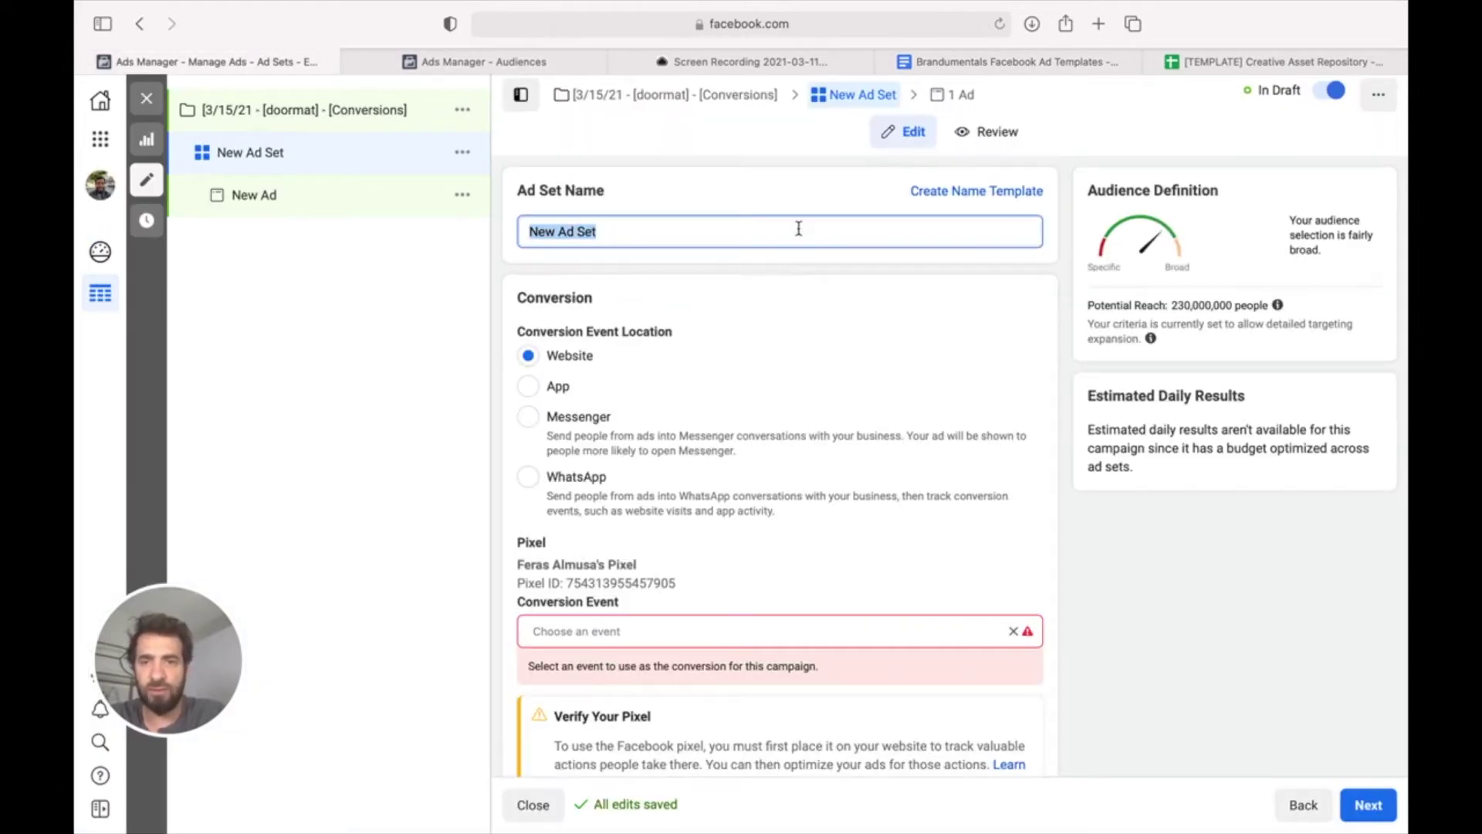
pyautogui.press('super+v')
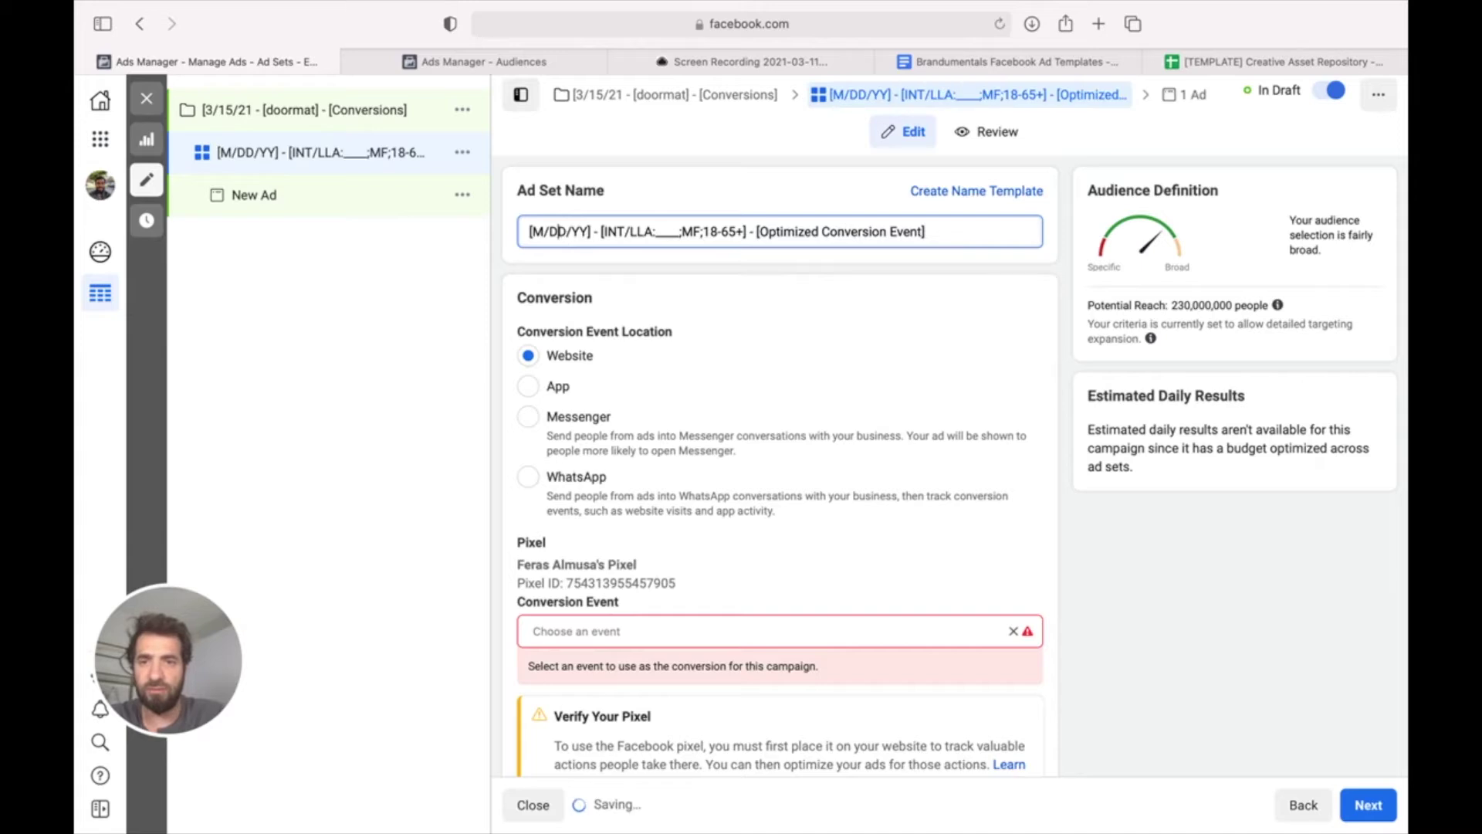
# - Fill in the date placeholder of the ad set name as 3/15/21
pyautogui.doubleClick(538, 231)
pyautogui.write('3')
pyautogui.doubleClick(545, 231)
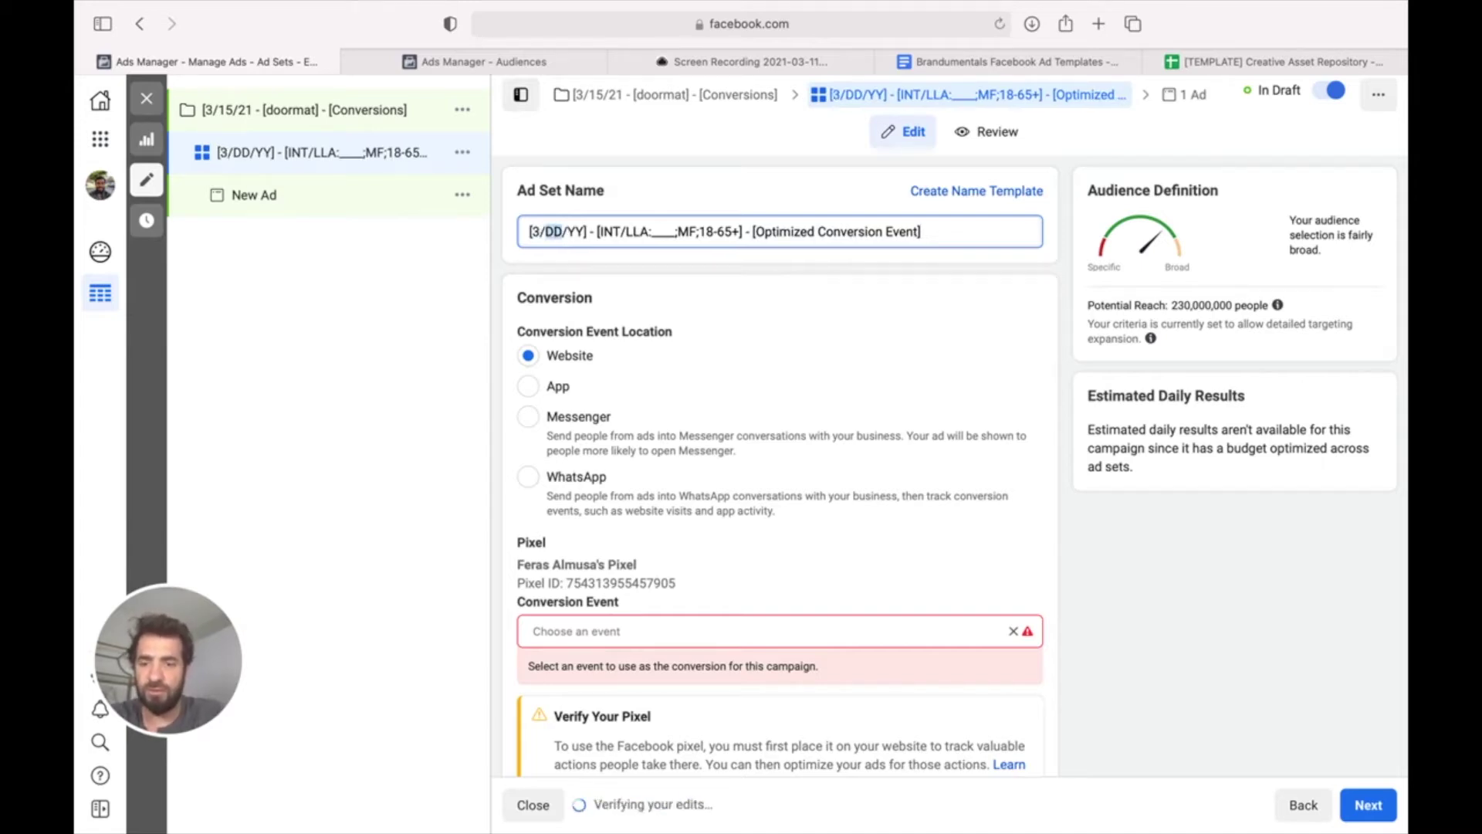
pyautogui.write('14')
pyautogui.press('BackSpace')
pyautogui.write('5')
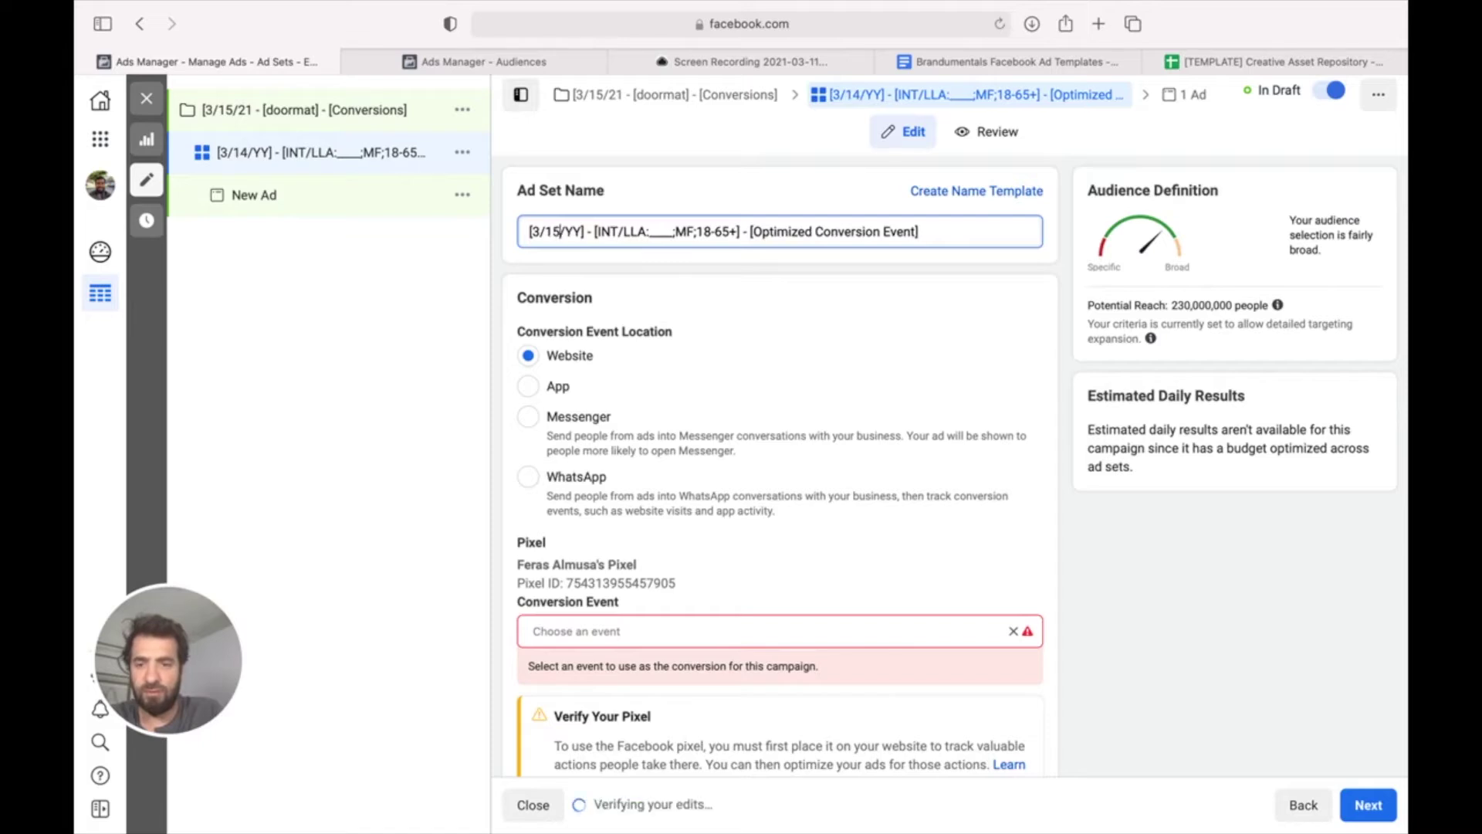
pyautogui.hotkey('shift', 'Left')
pyautogui.hotkey('shift', 'Left')
pyautogui.write('21')
pyautogui.press('Right')
pyautogui.press('Right')
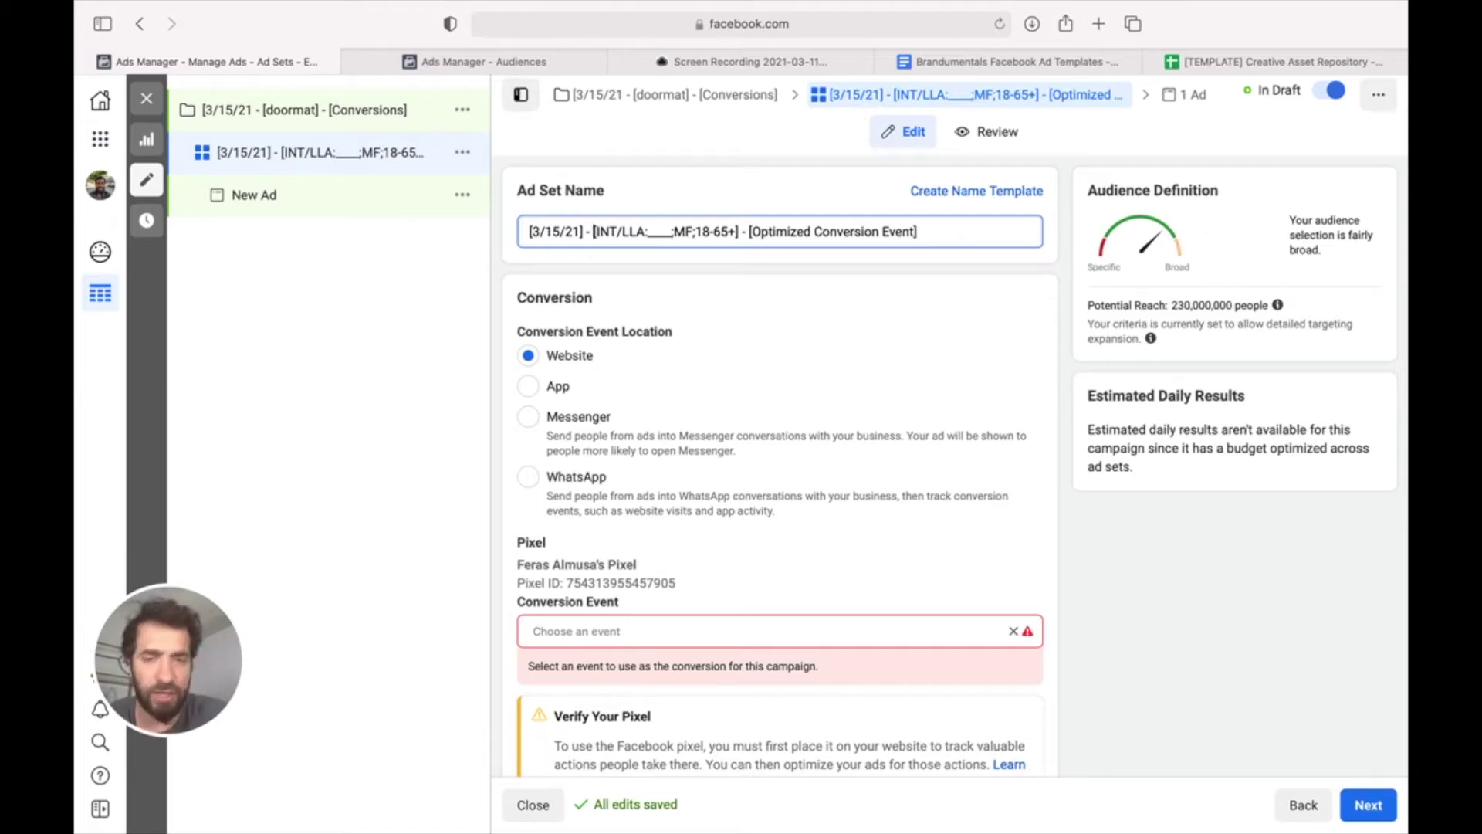
# - Remove the "/LLA:" part after INT from the audience portion of the ad set name
pyautogui.moveTo(618, 231); pyautogui.dragTo(645, 232)
pyautogui.press('BackSpace')
pyautogui.press('BackSpace')
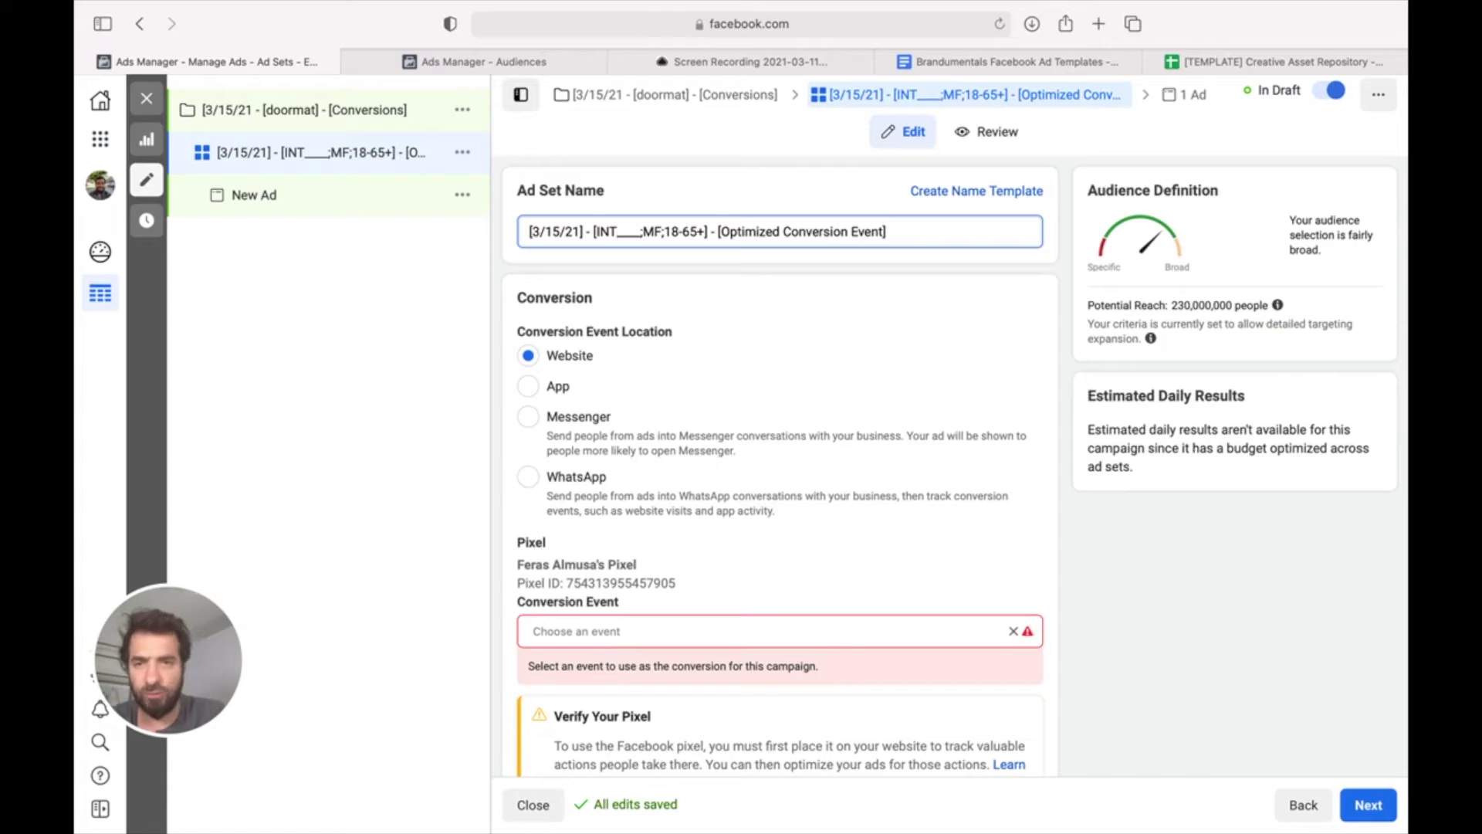
# - Replace the underscore blank after INT in the ad set name with "interior design"
pyautogui.hotkey('shift', 'Right')
pyautogui.hotkey('shift', 'Right')
pyautogui.hotkey('shift', 'Right')
pyautogui.hotkey('shift', 'Right')
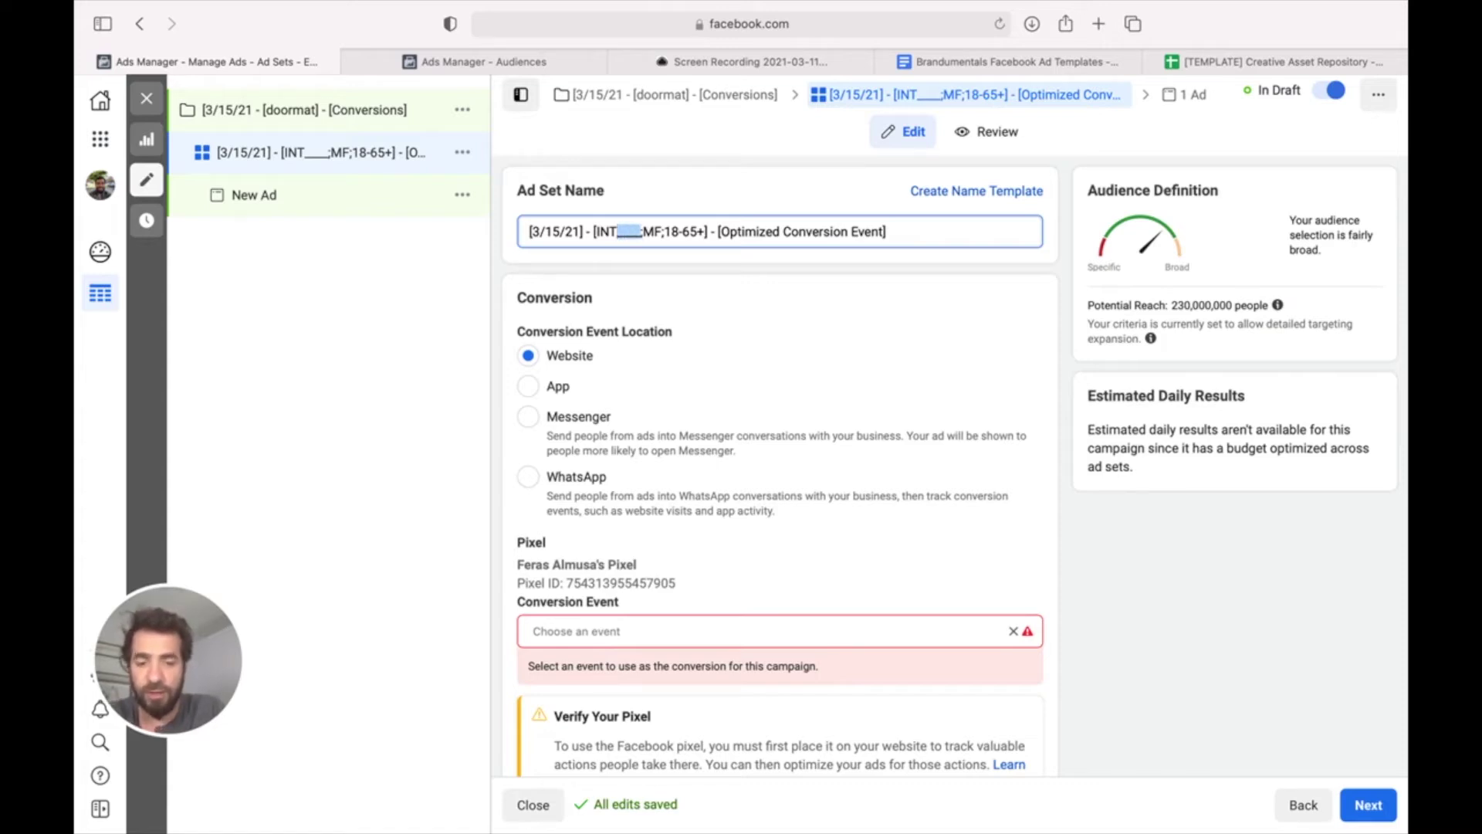
pyautogui.press('BackSpace')
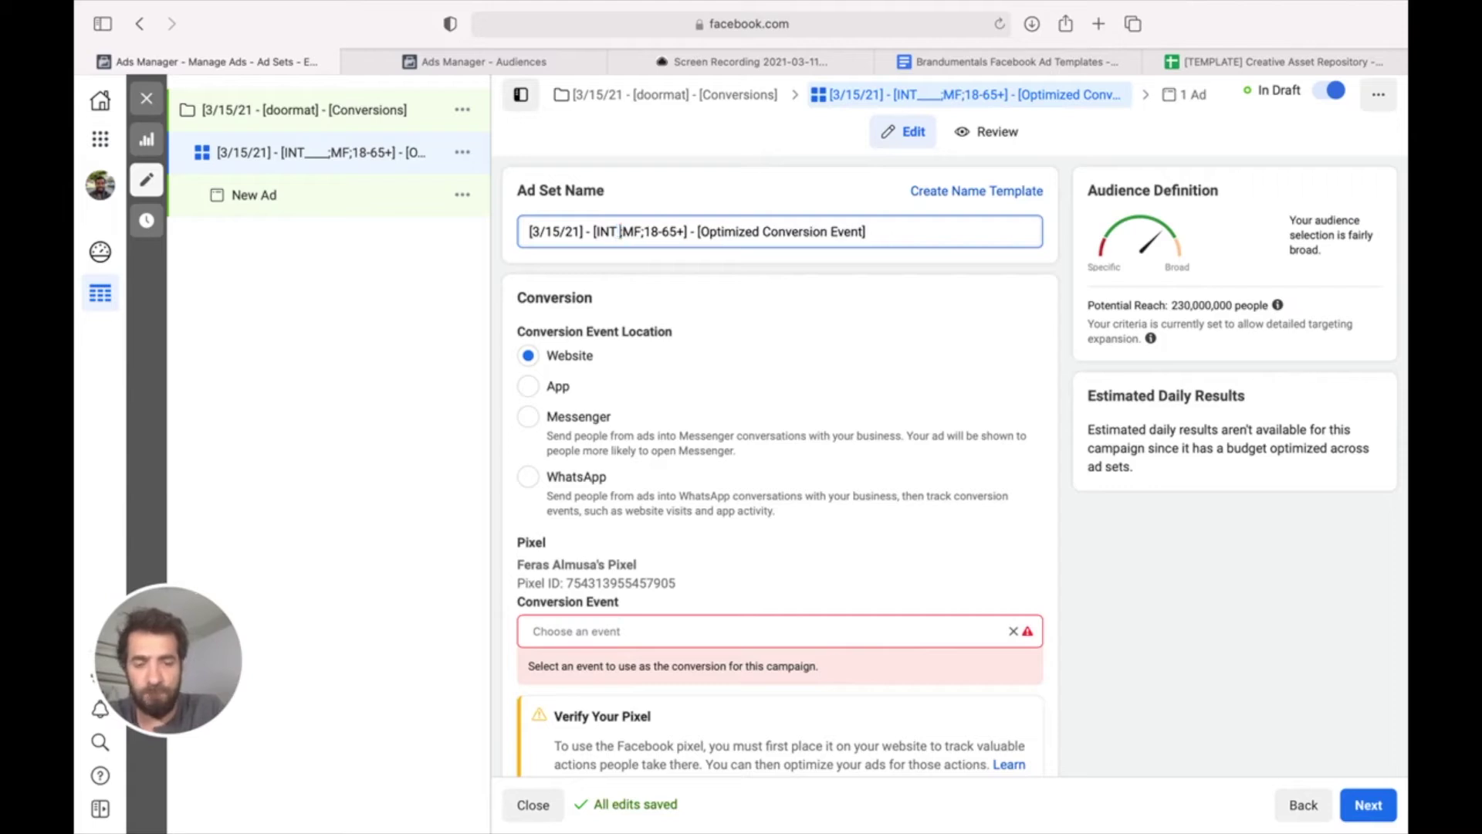
pyautogui.write('inter')
pyautogui.write('ior desig')
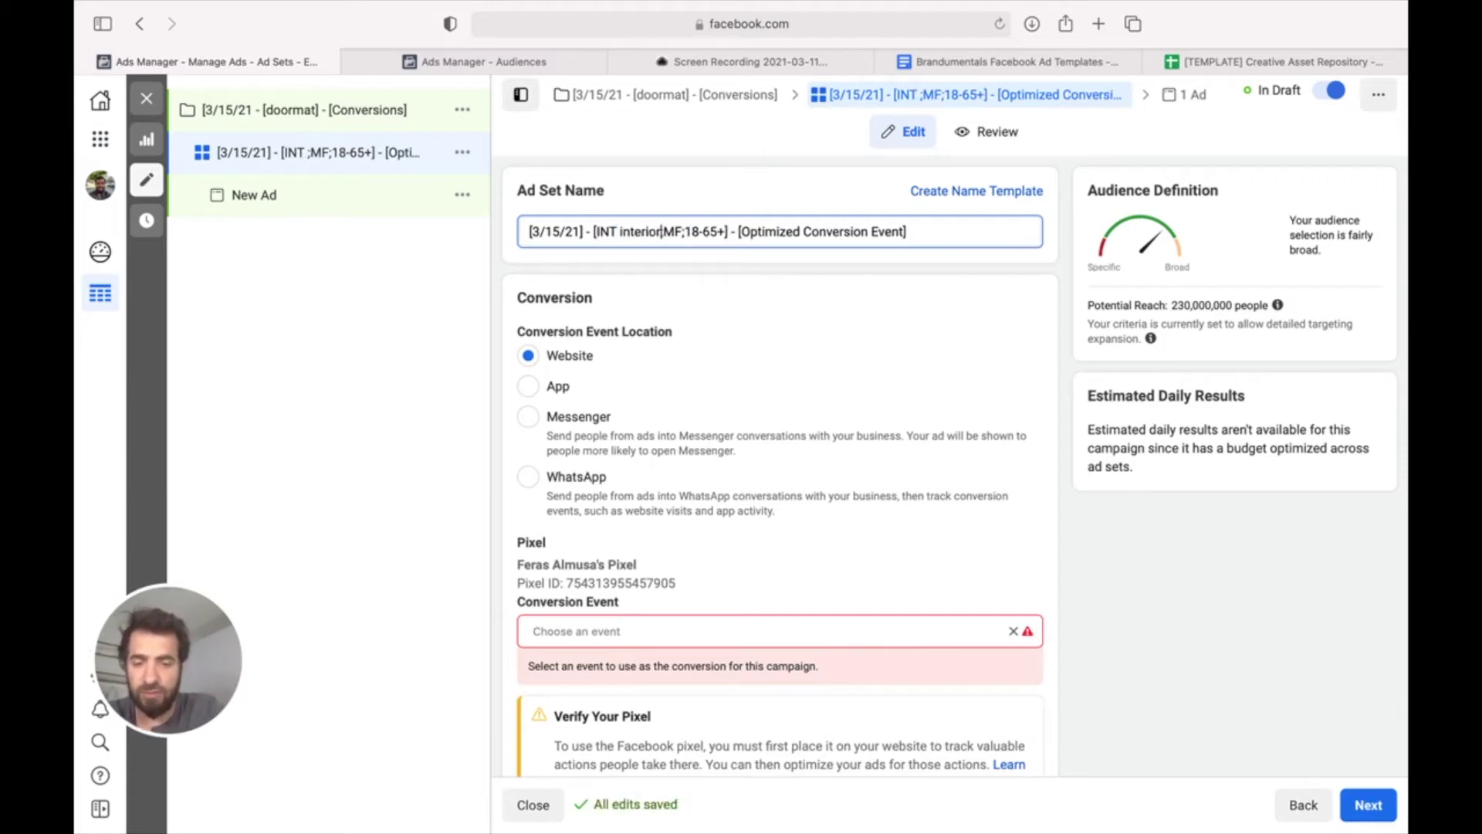
pyautogui.write('n')
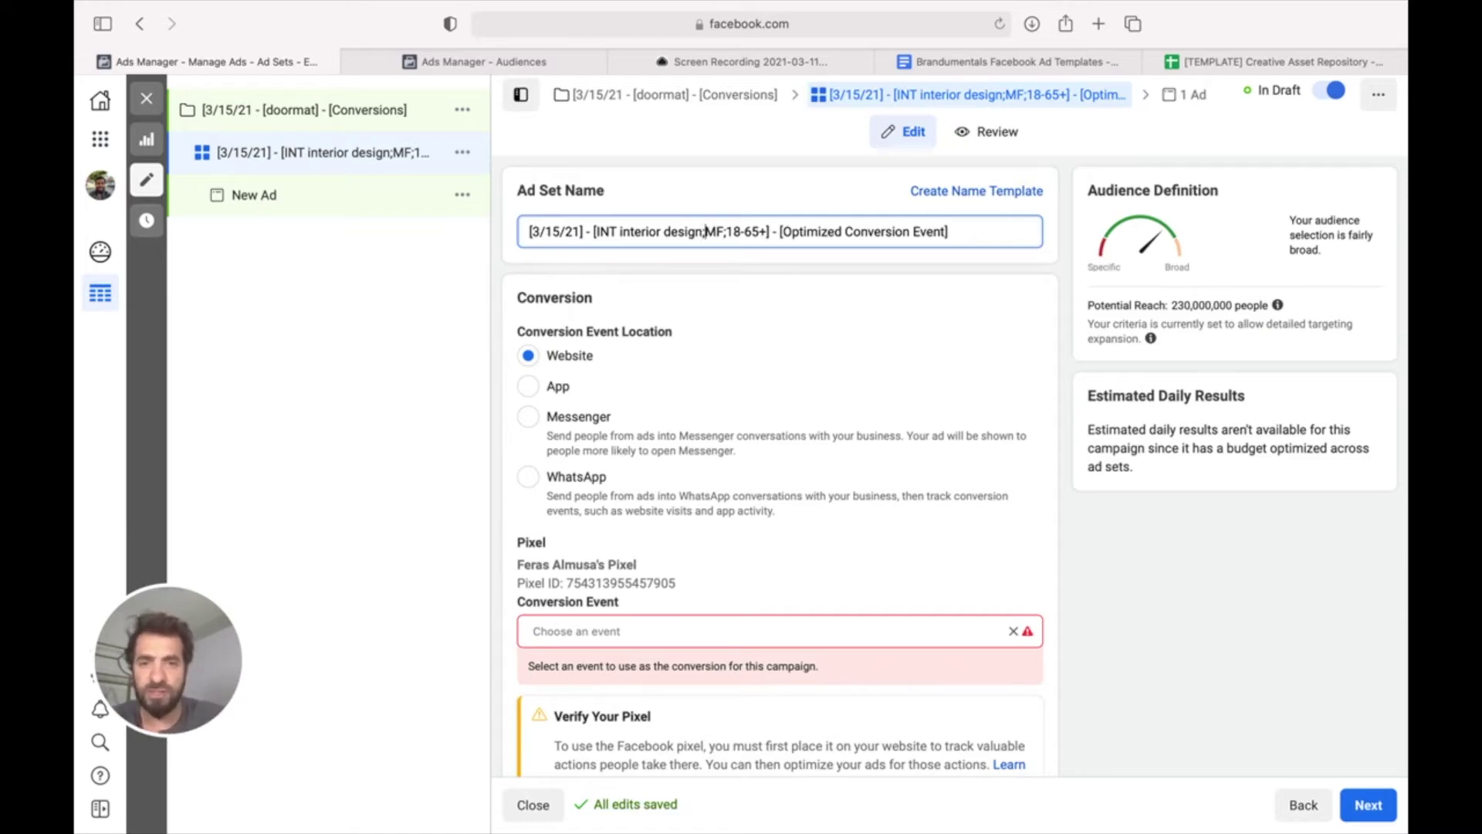
pyautogui.press('Right')
pyautogui.press('Right')
pyautogui.press('Right')
pyautogui.press('Right')
pyautogui.press('Right')
pyautogui.press('Right')
pyautogui.press('Right')
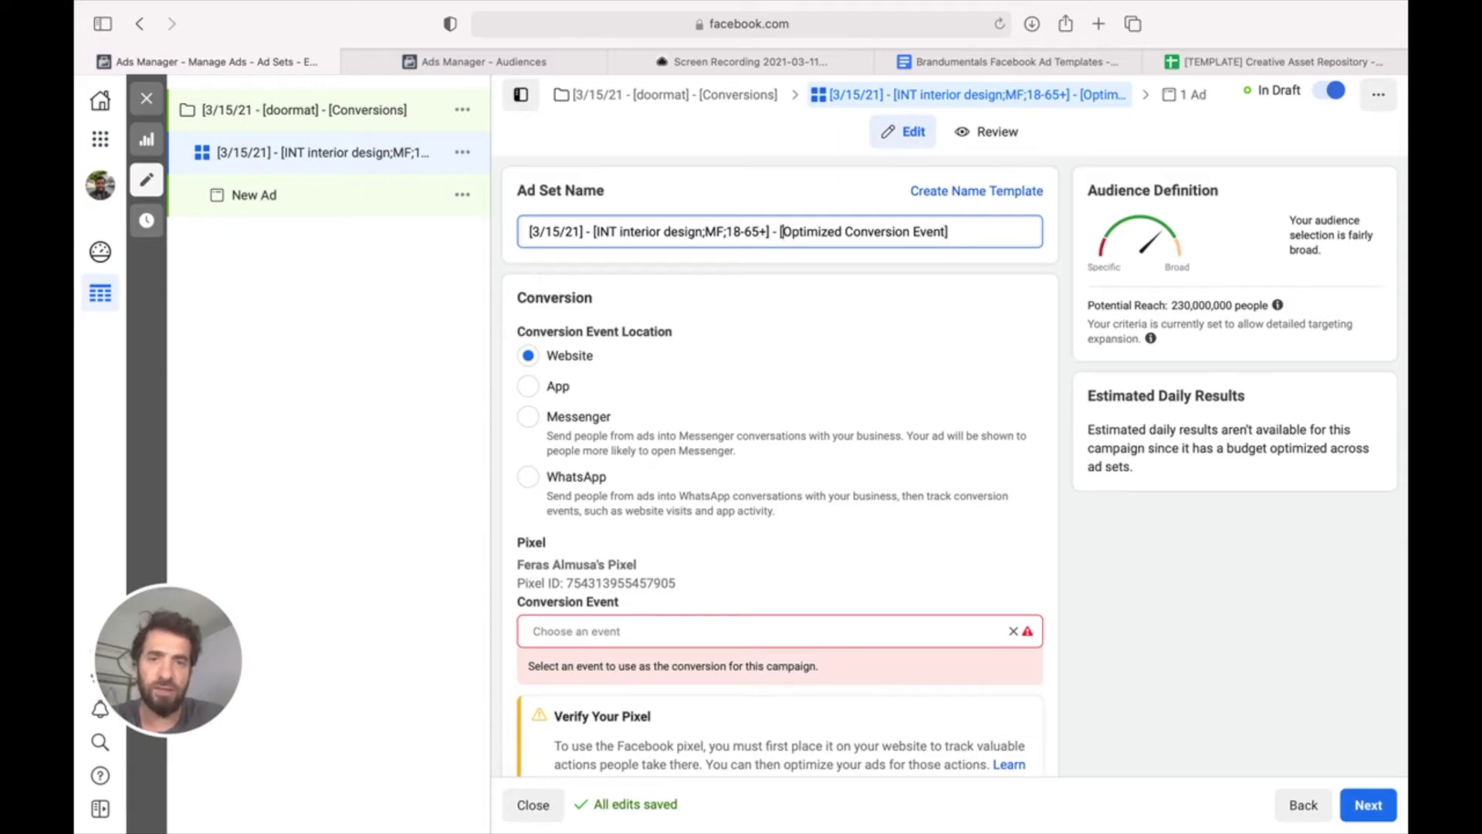
pyautogui.press('Right')
pyautogui.press('Right')
pyautogui.press('Right')
pyautogui.press('Right')
pyautogui.press('Right')
pyautogui.press('Right')
pyautogui.press('Right')
pyautogui.press('Right')
pyautogui.press('Right')
pyautogui.press('Right')
pyautogui.press('Right')
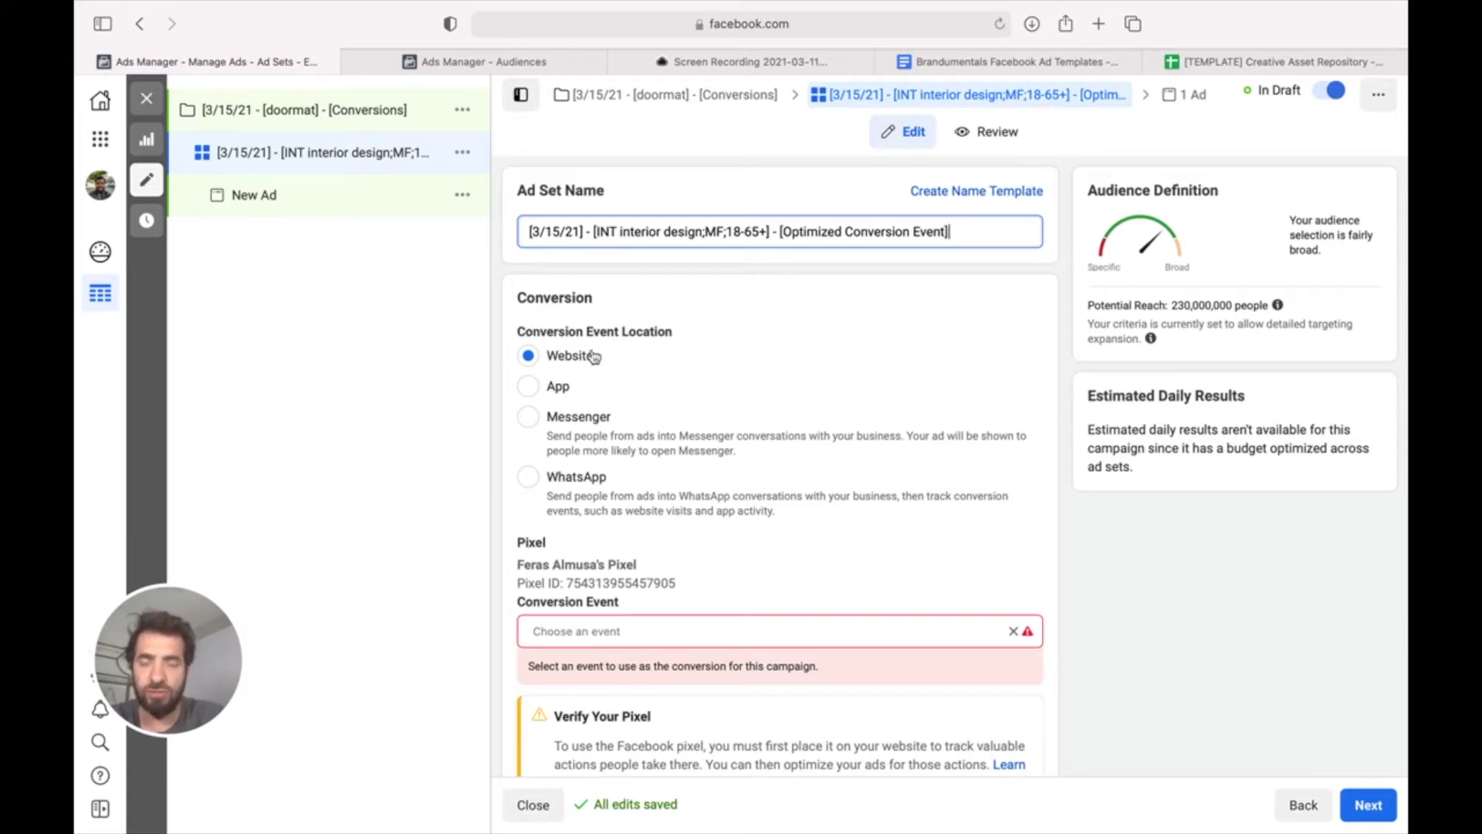
pyautogui.moveTo(962, 6)
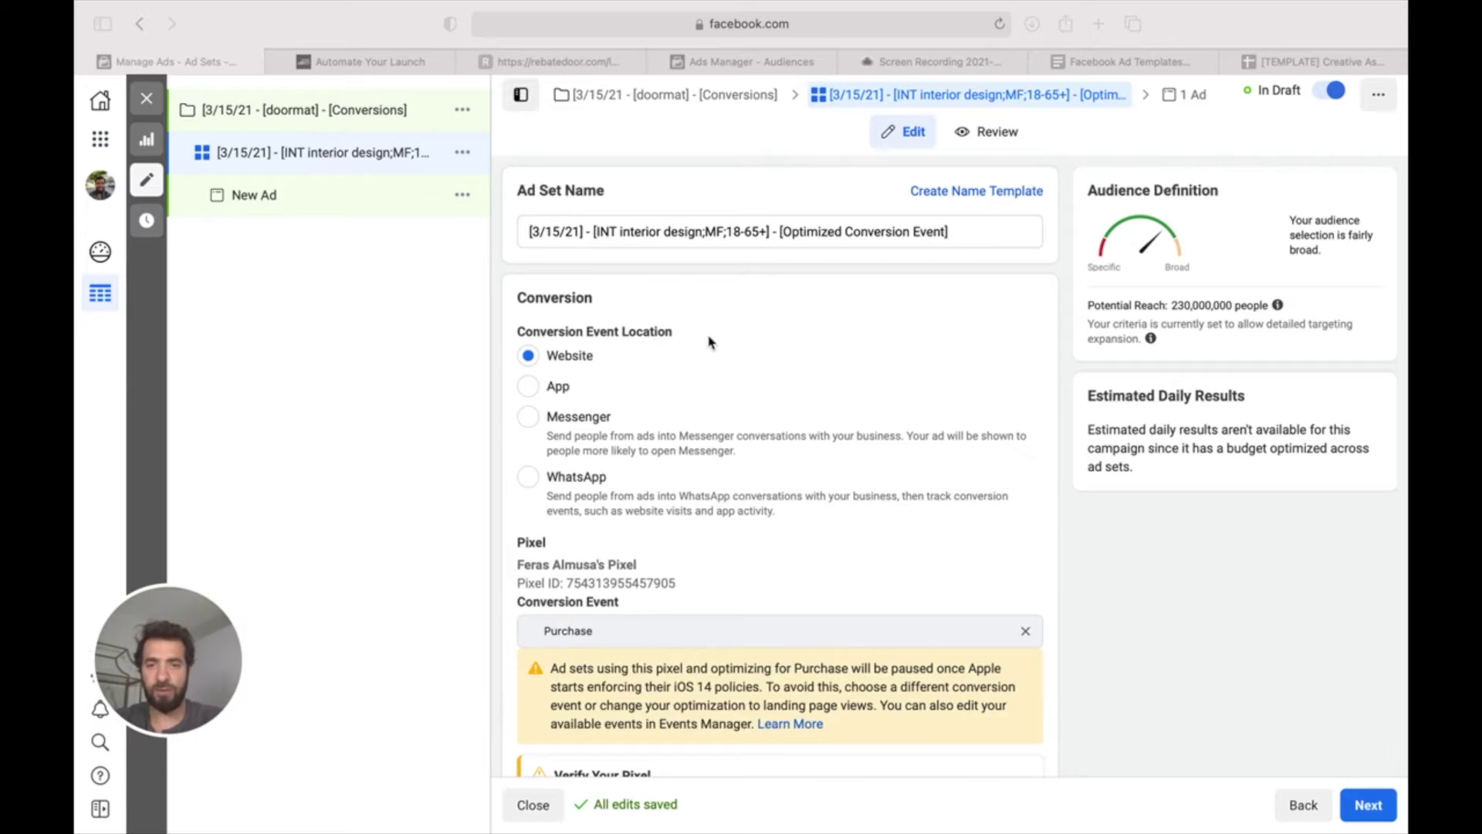
# - Add the Interior design interest to the ad set audience's detailed targeting
pyautogui.scroll(-2, 708, 349)
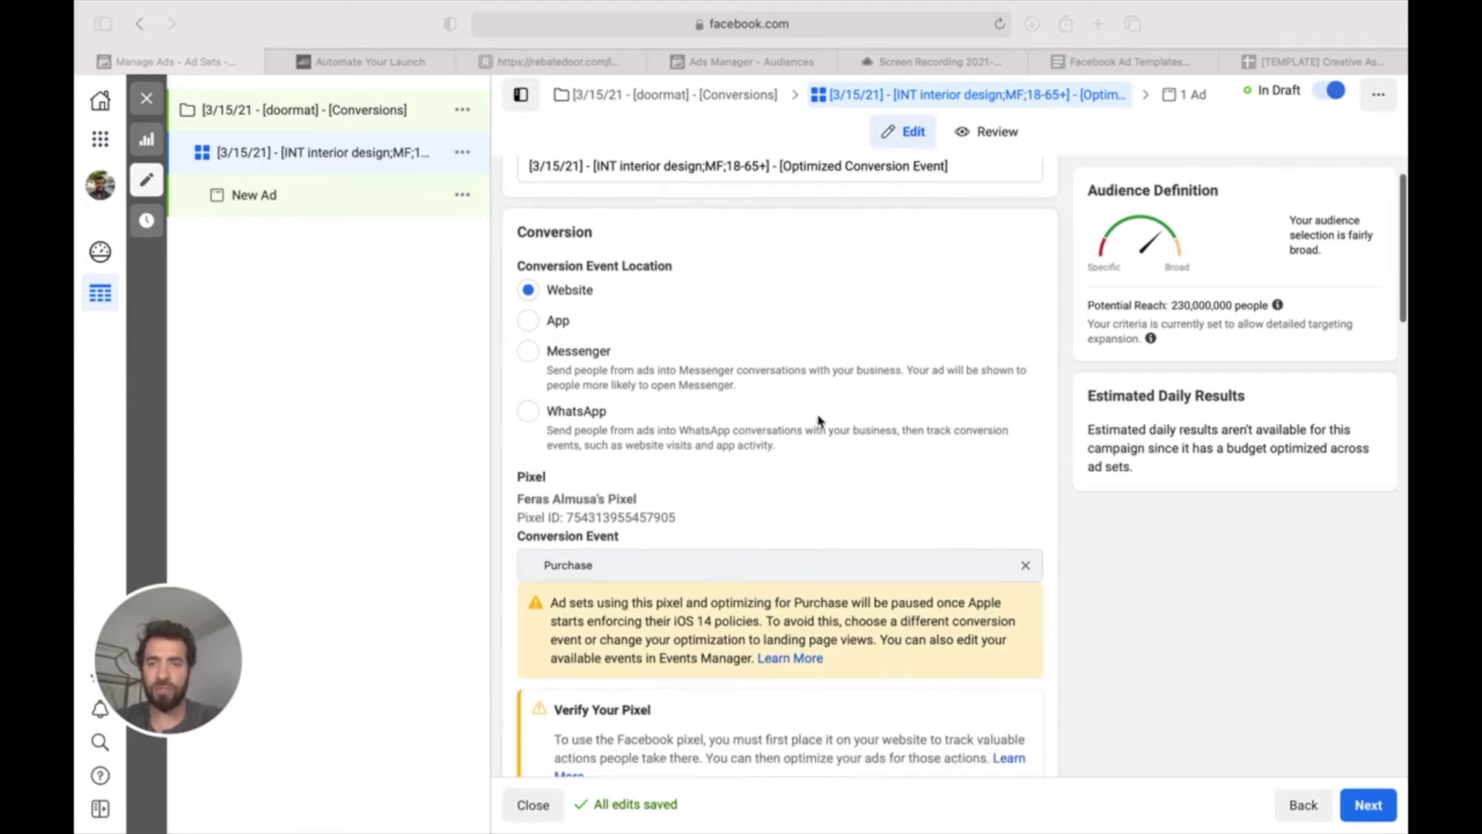
pyautogui.scroll(-4, 819, 423)
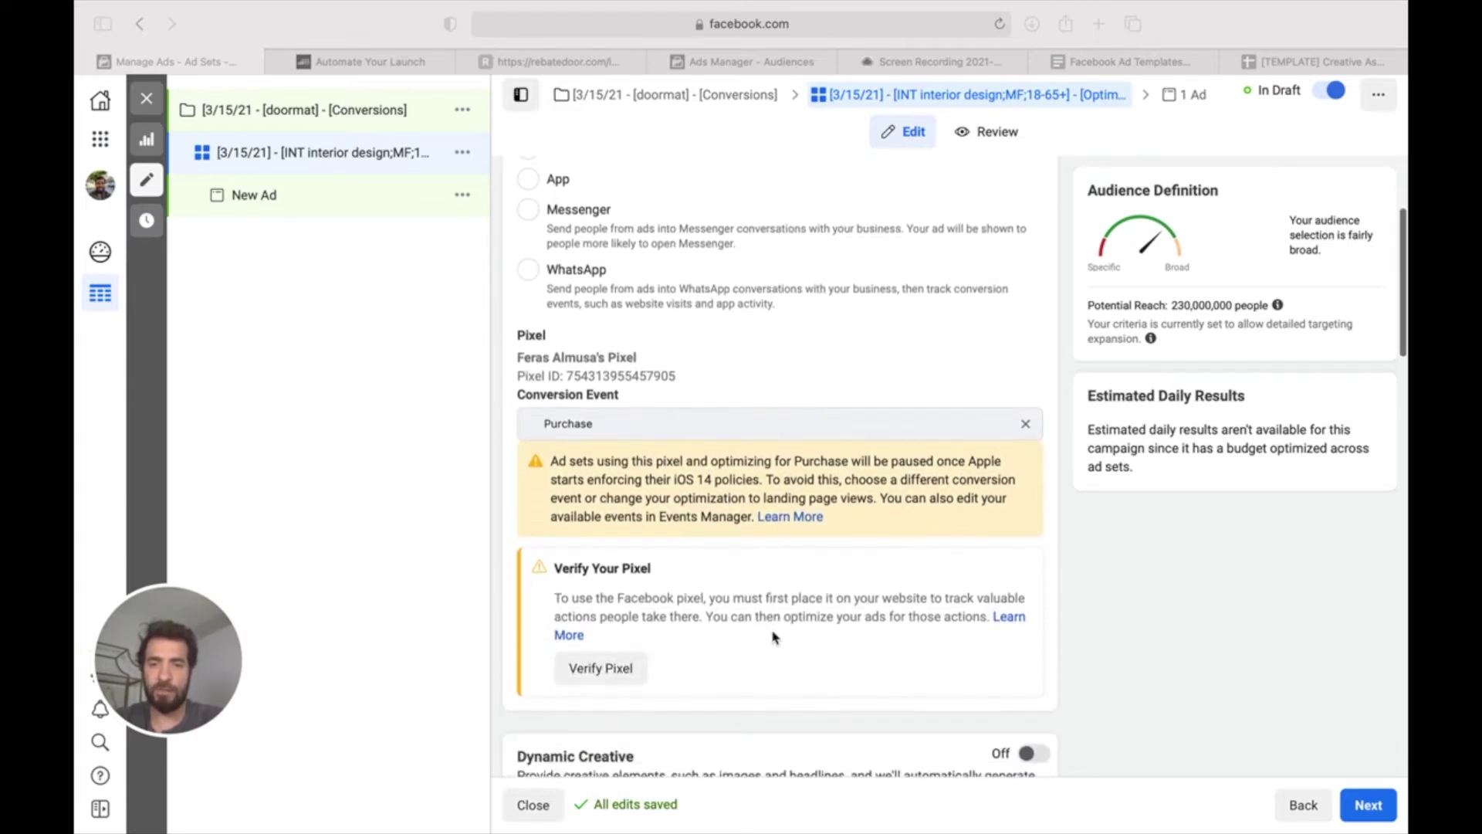
pyautogui.scroll(-8, 774, 637)
pyautogui.scroll(-8, 775, 637)
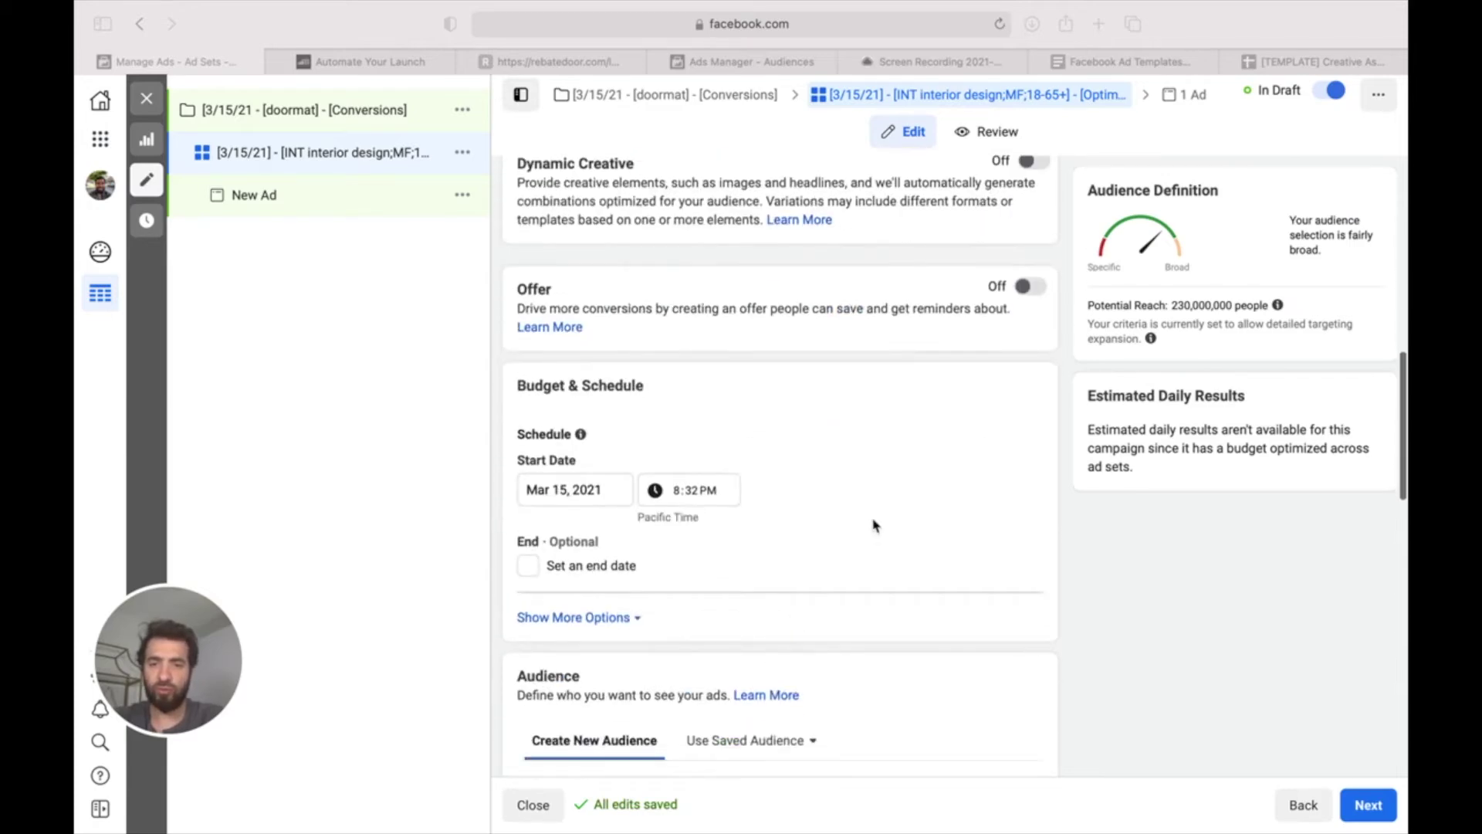
pyautogui.scroll(-4, 875, 525)
pyautogui.scroll(-1, 667, 427)
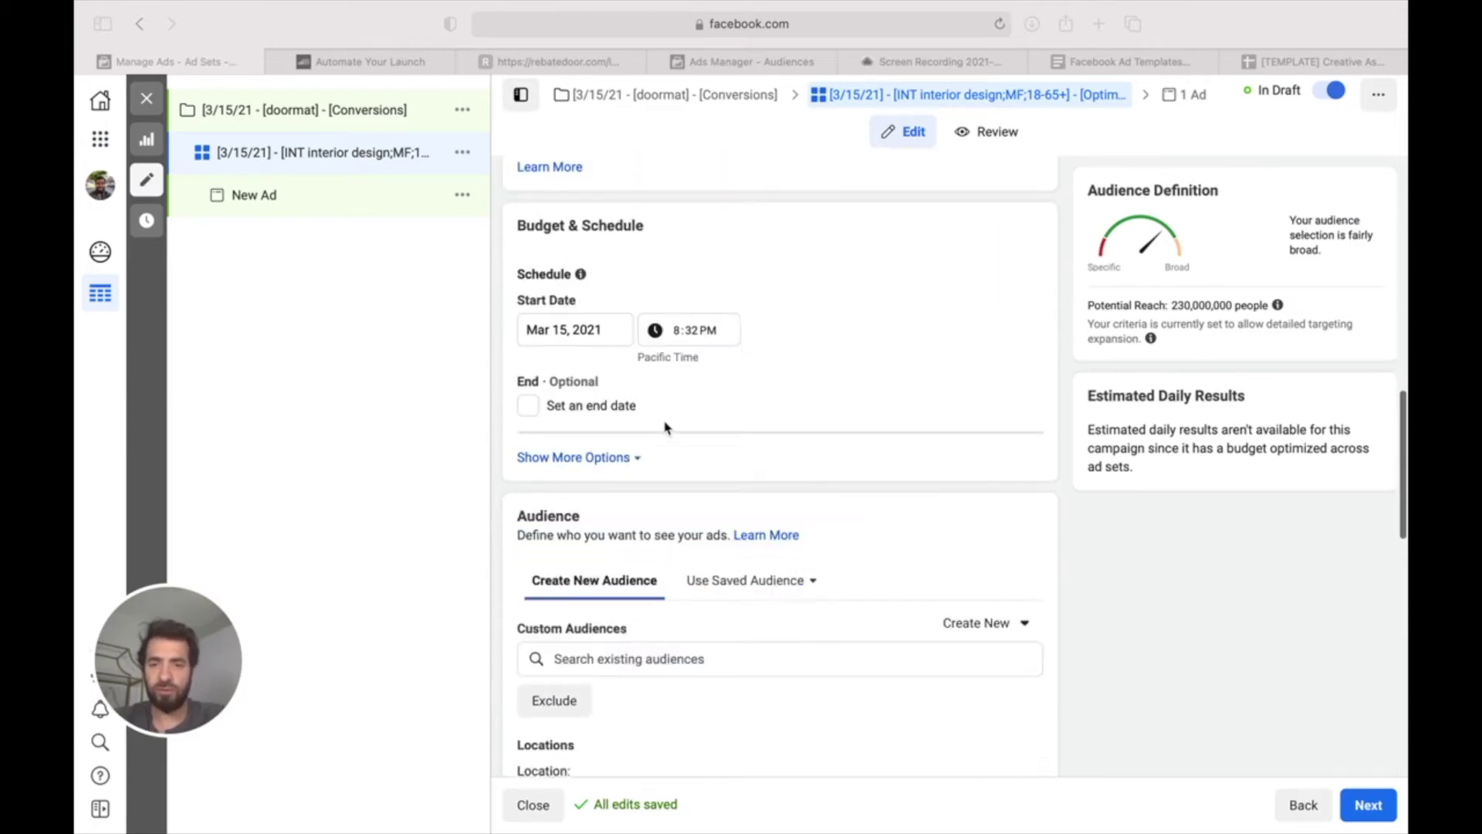
pyautogui.scroll(-4, 666, 427)
pyautogui.scroll(-4, 698, 522)
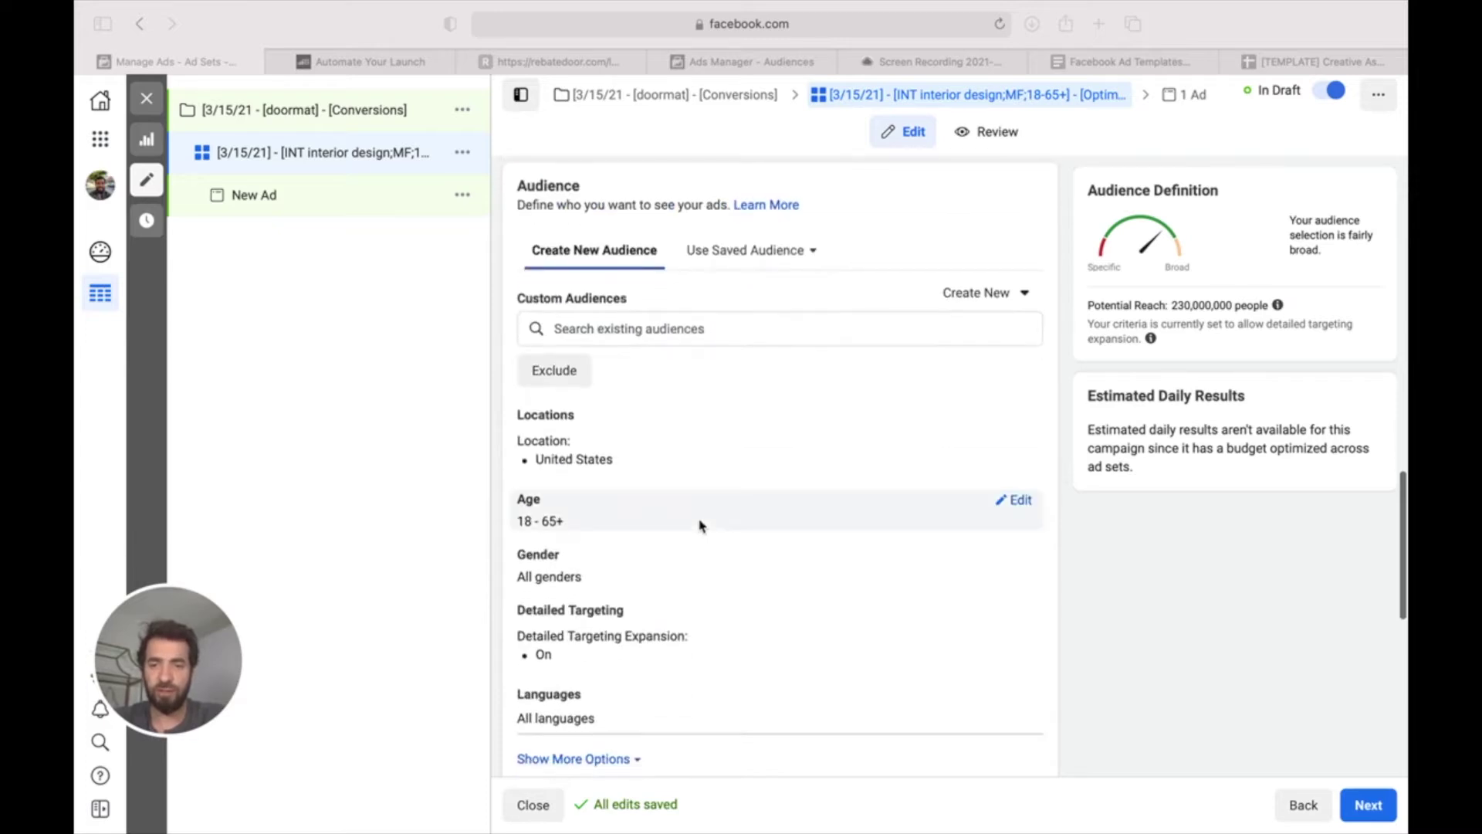
pyautogui.scroll(-1, 699, 525)
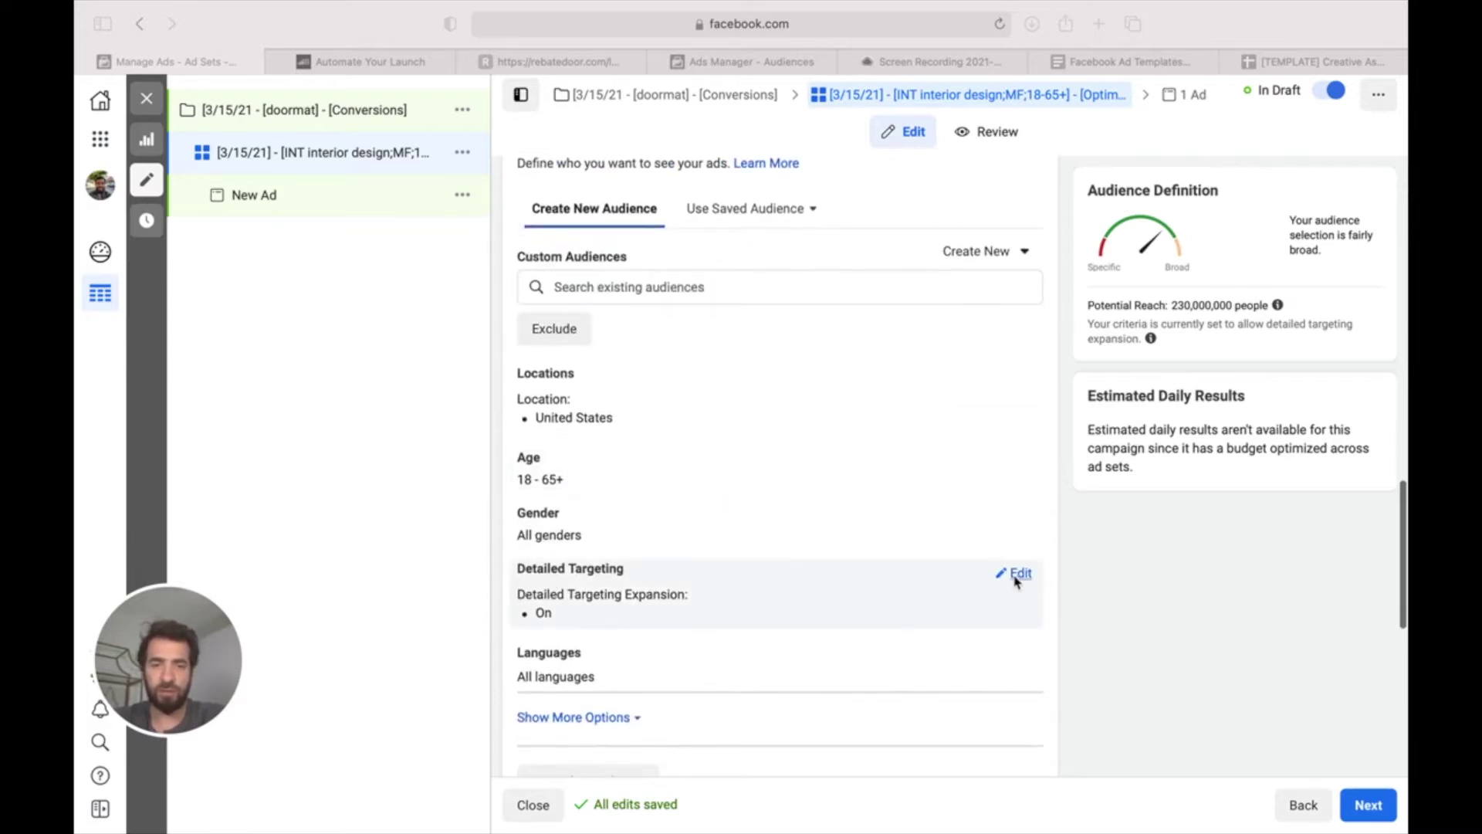
pyautogui.click(1016, 579)
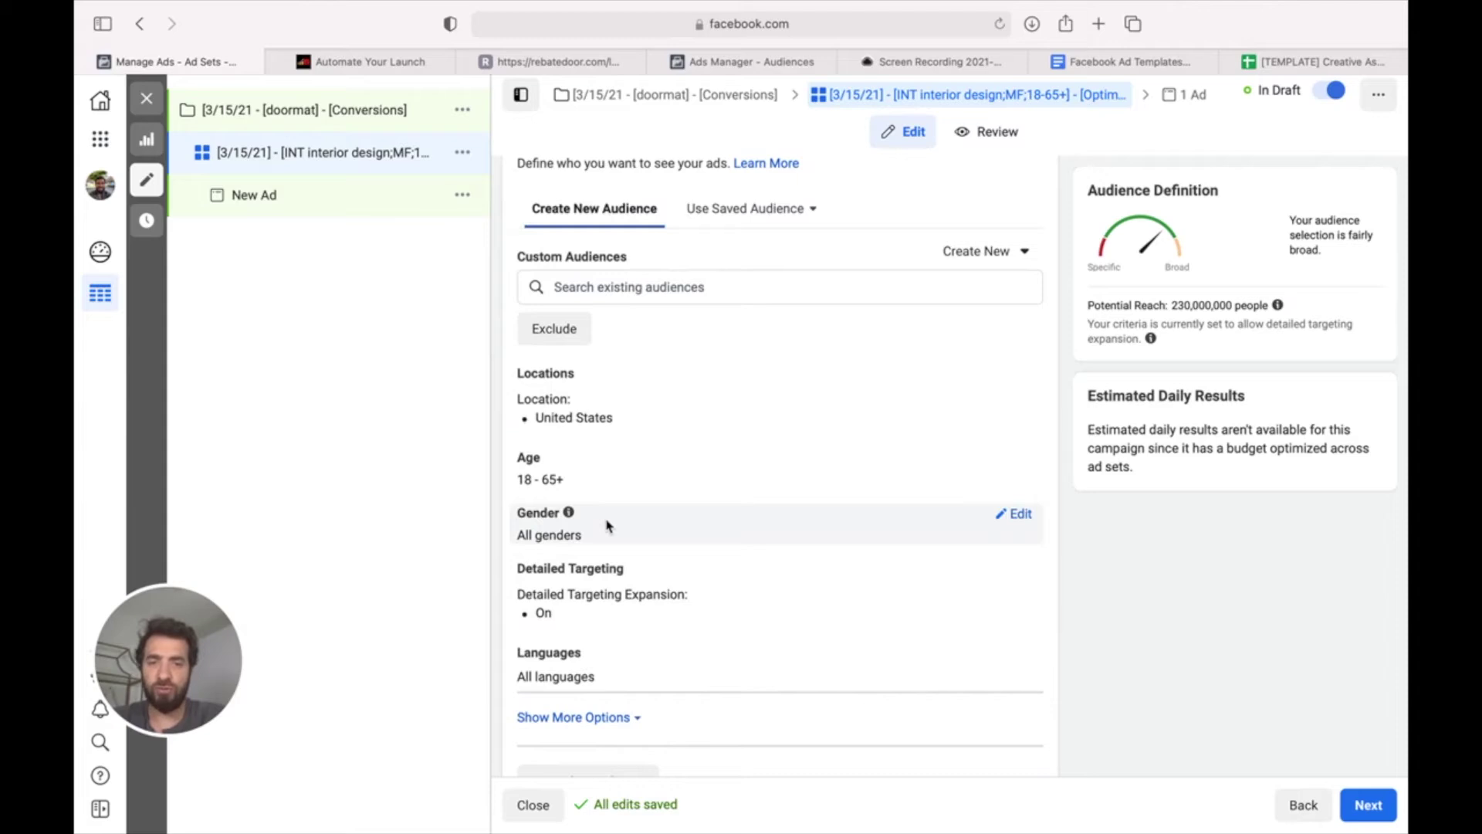
pyautogui.click(1013, 579)
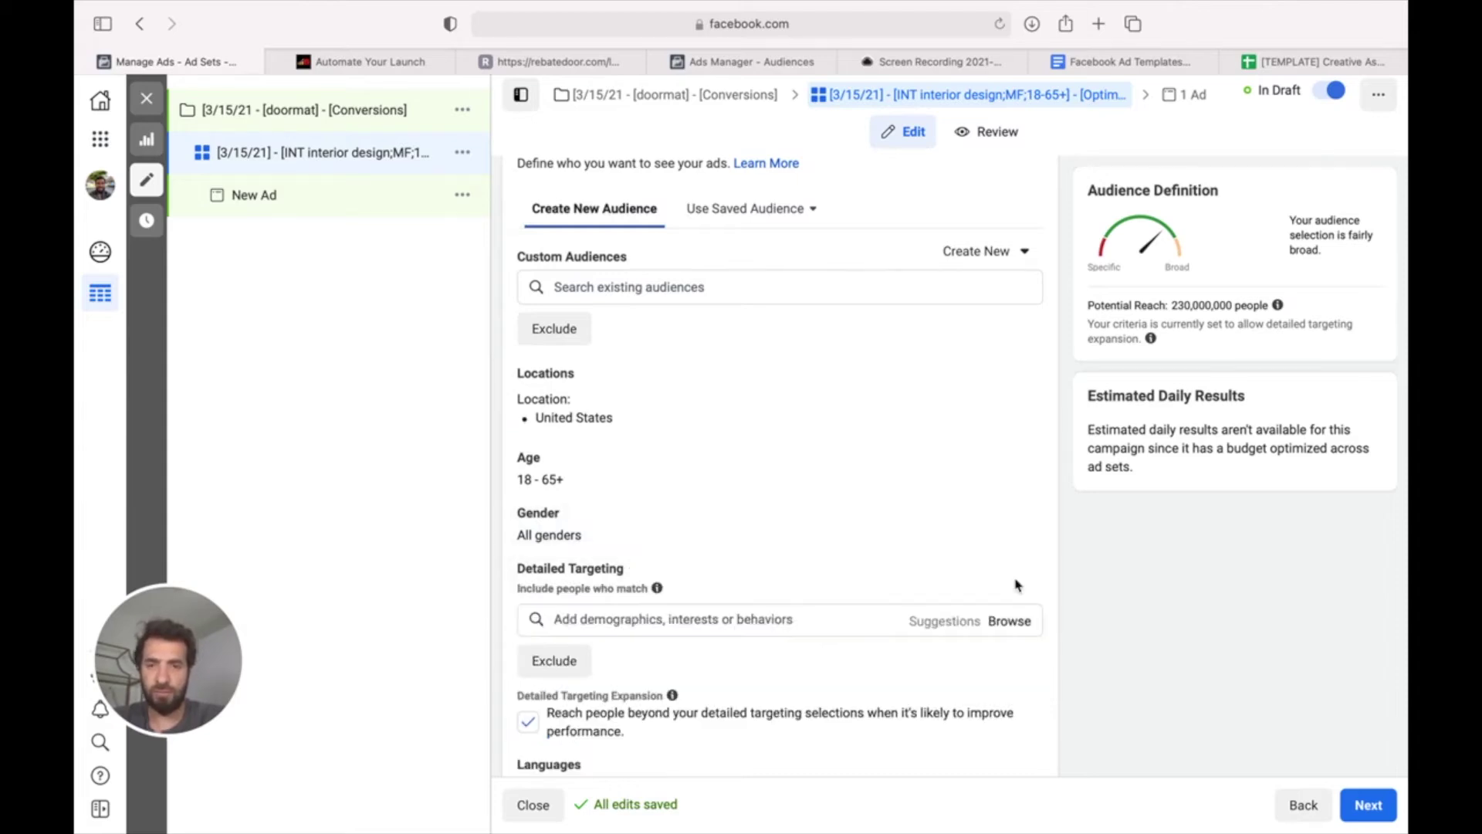
pyautogui.click(667, 619)
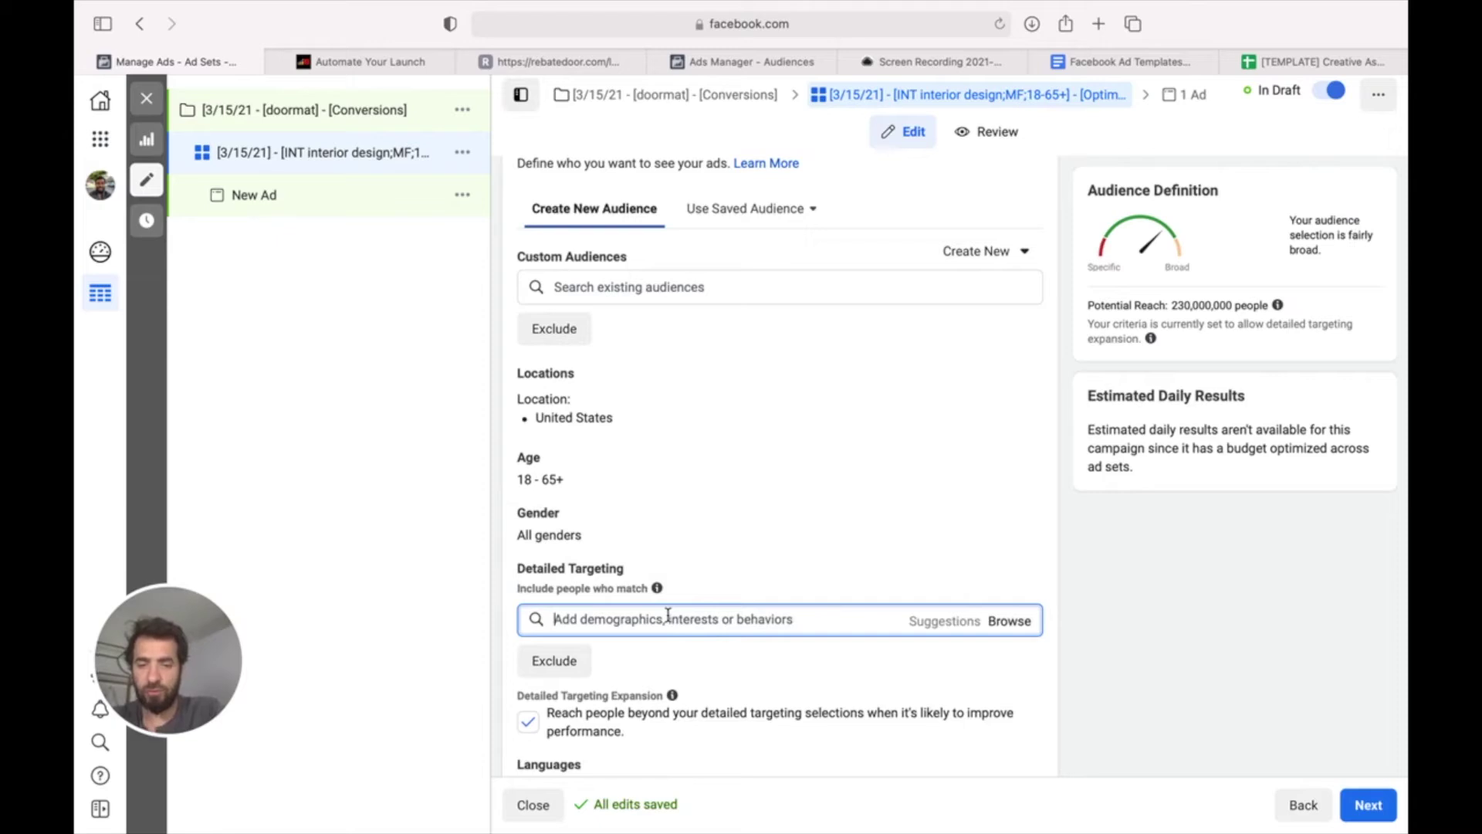
pyautogui.write('I')
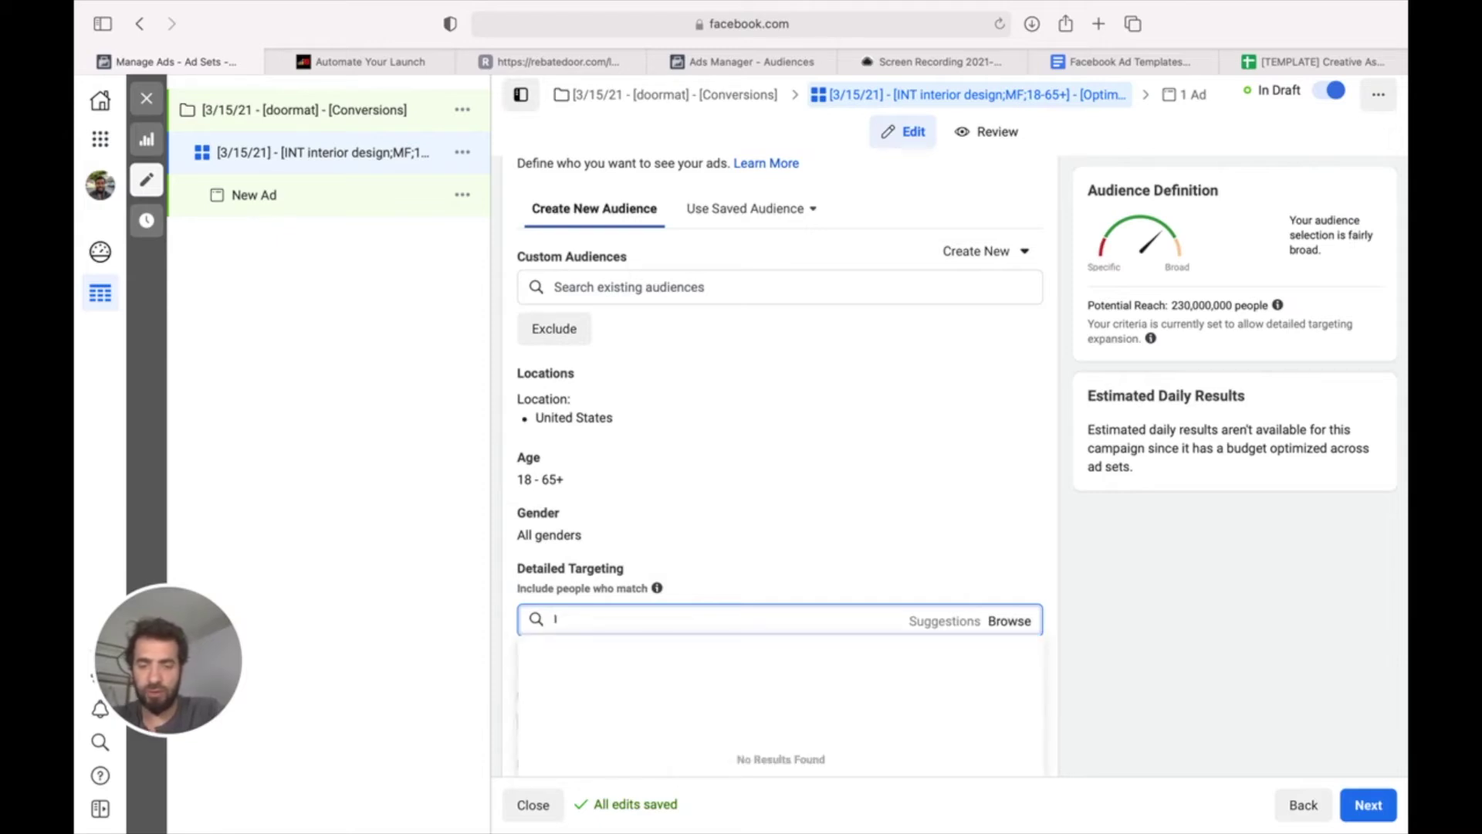
pyautogui.write('nterior d')
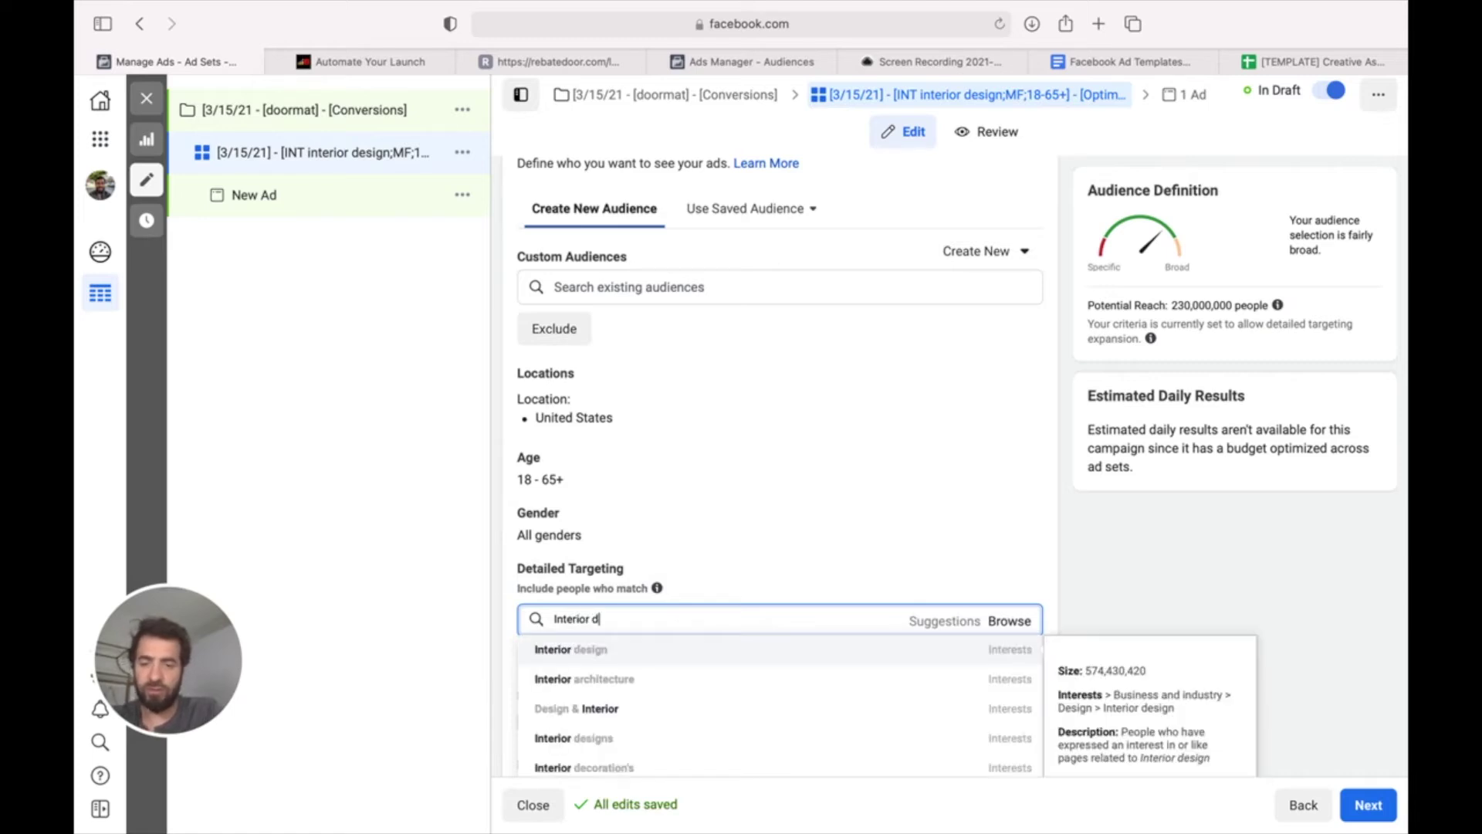
pyautogui.write('esign')
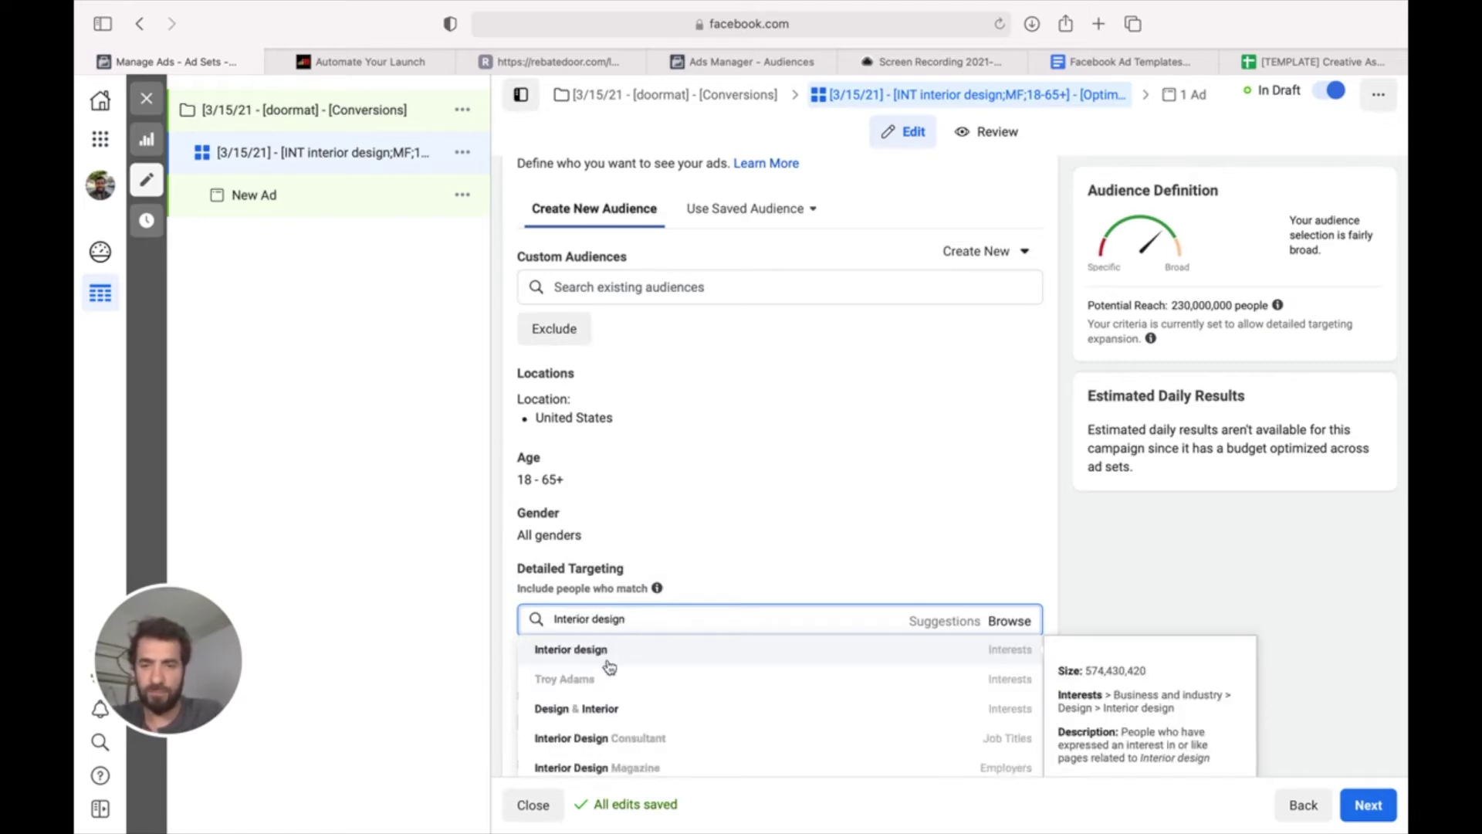
pyautogui.click(605, 653)
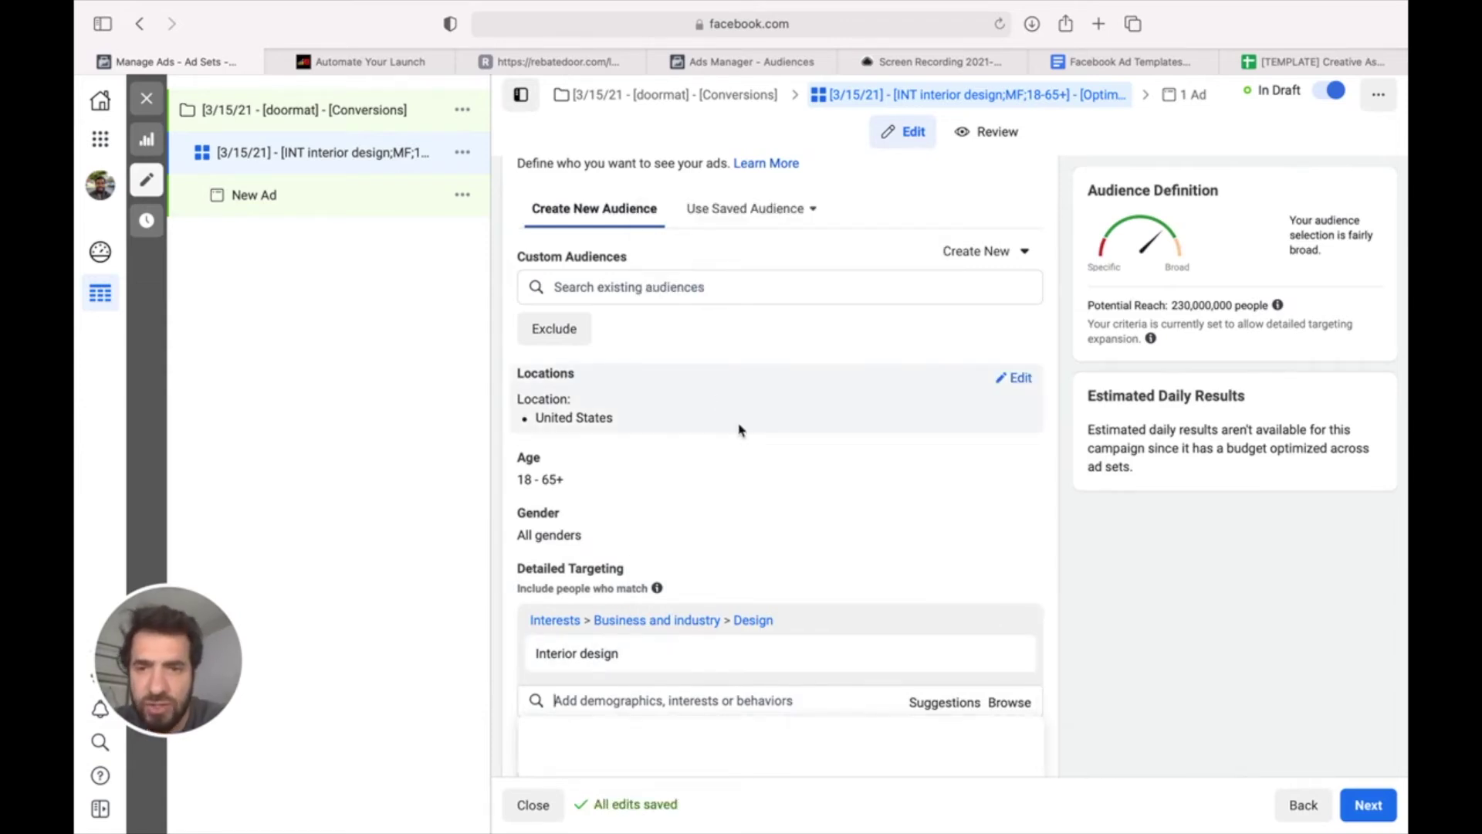
# - Exclude the PURCHASE DEMO website custom audience from the ad set's audience
pyautogui.scroll(2, 738, 427)
pyautogui.scroll(-1, 591, 279)
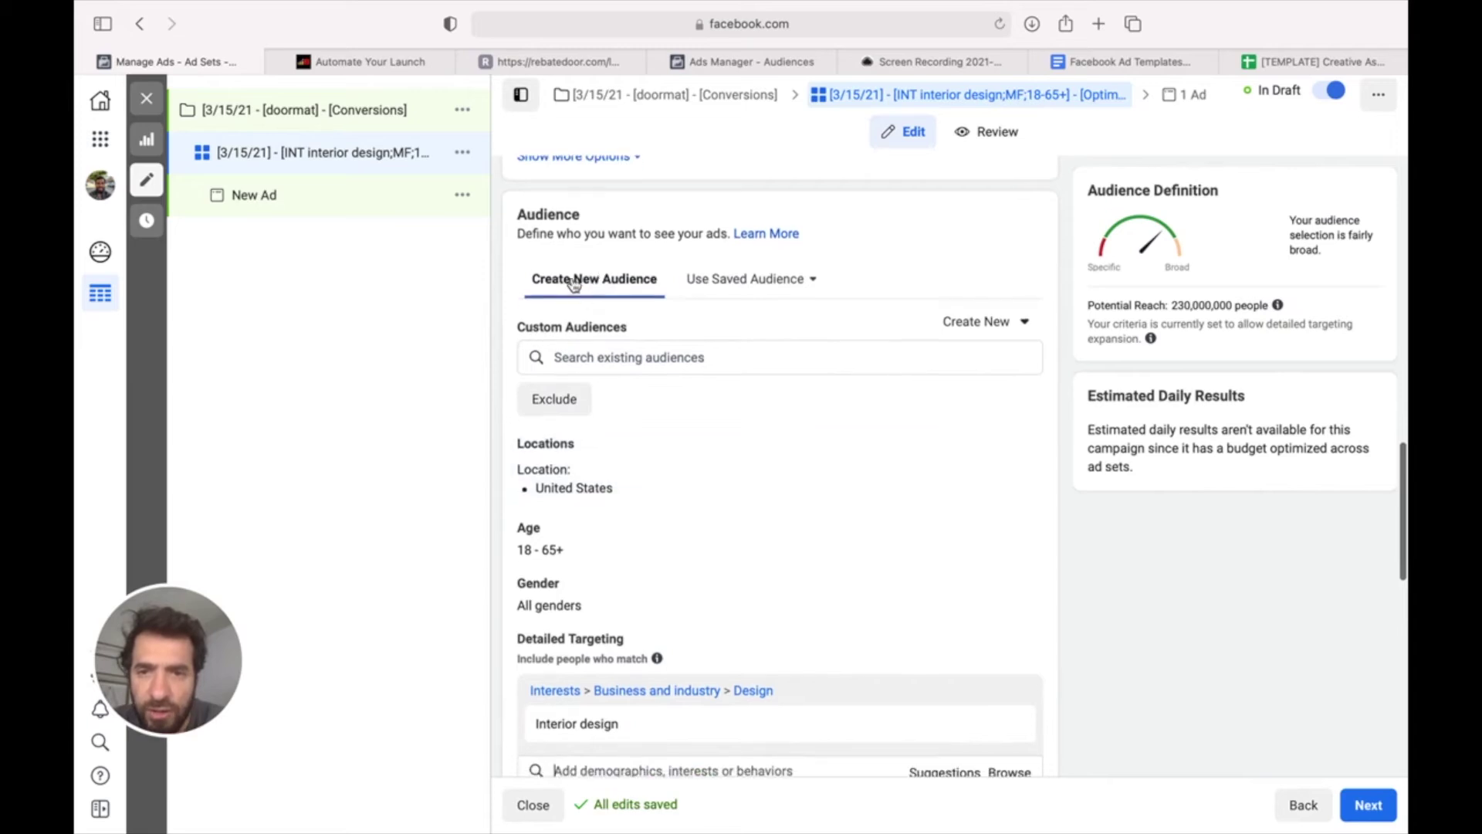
pyautogui.click(567, 404)
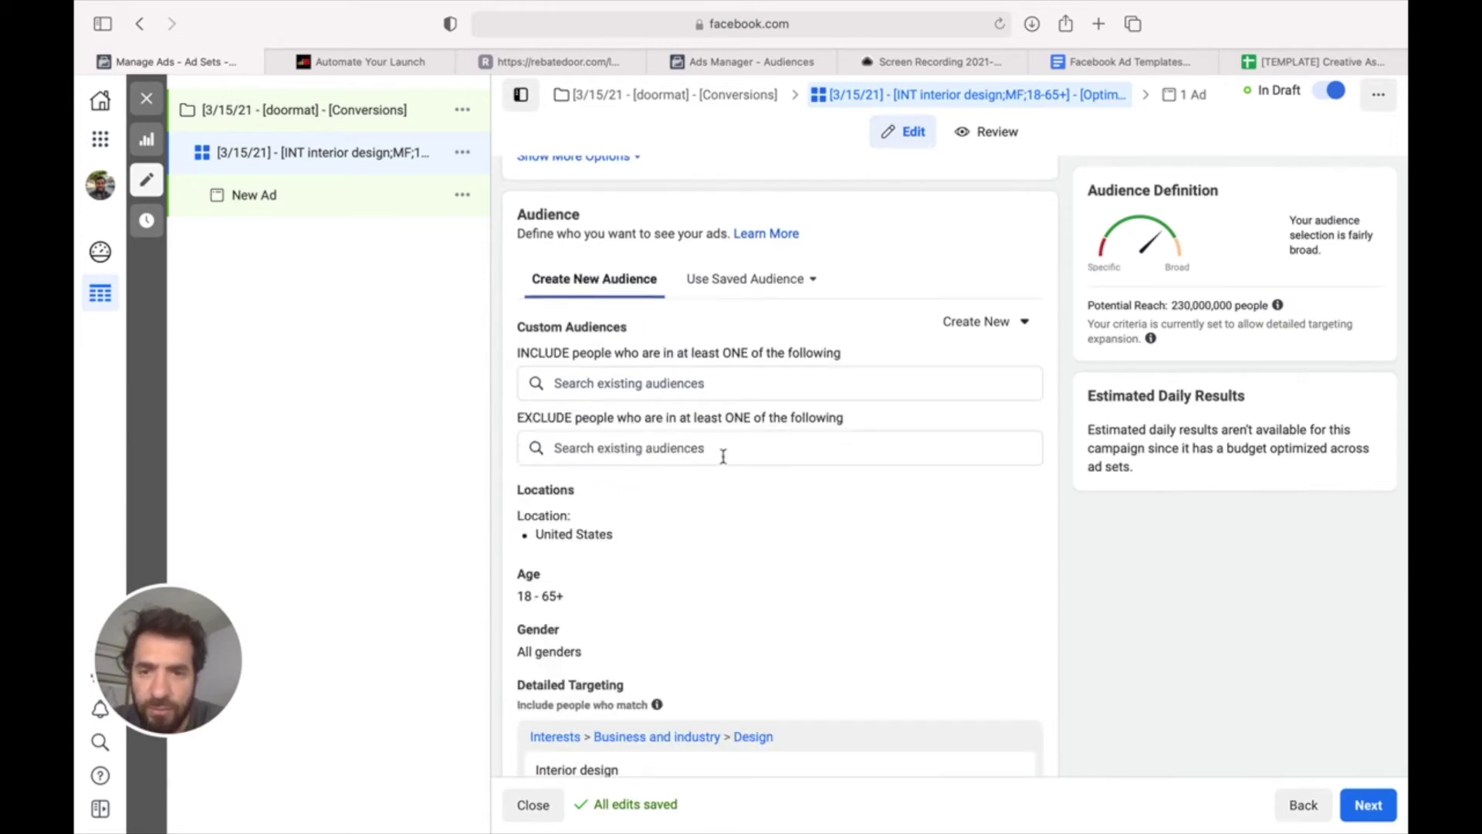
pyautogui.click(671, 447)
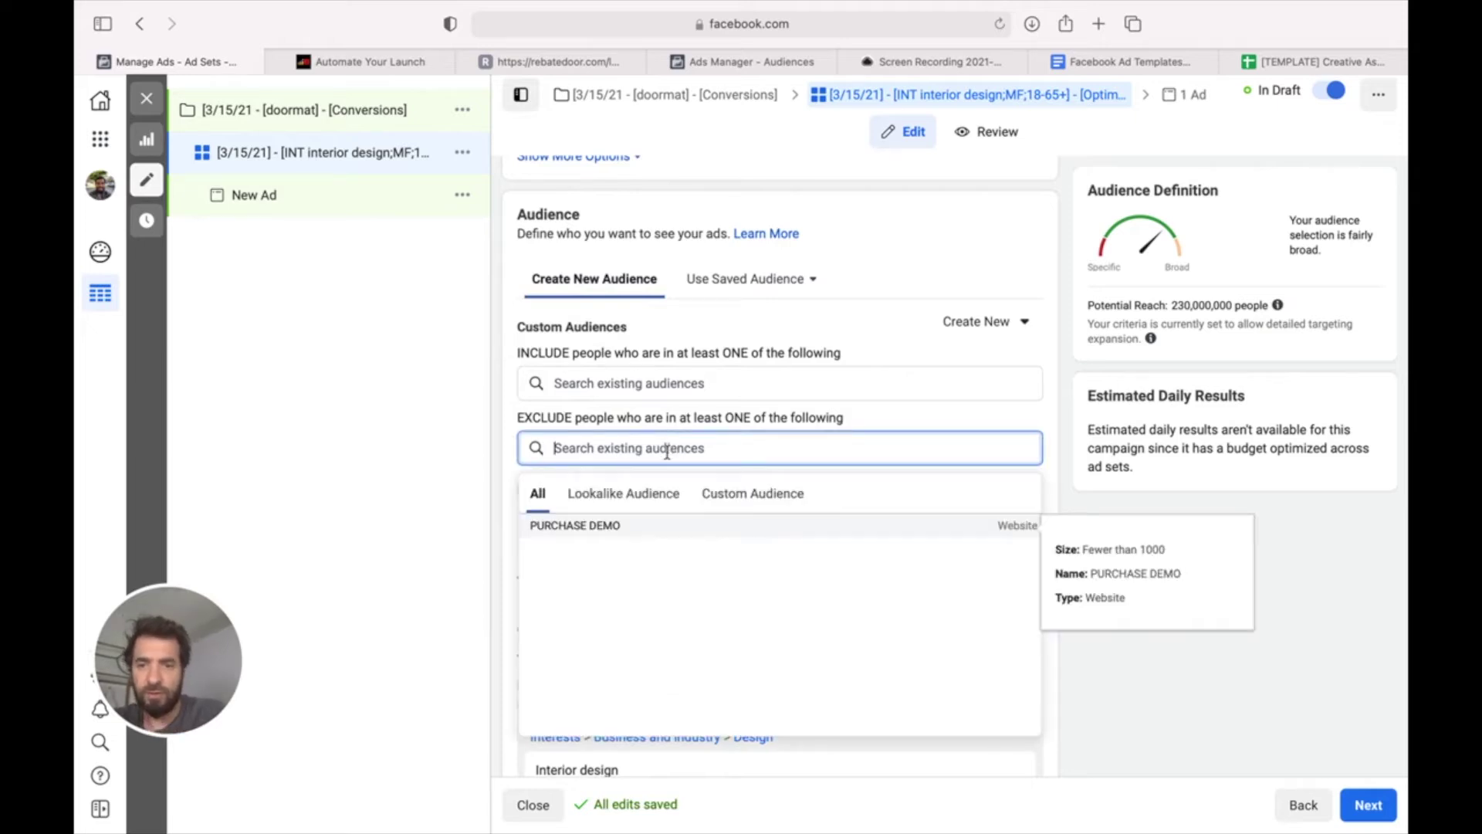
pyautogui.click(581, 525)
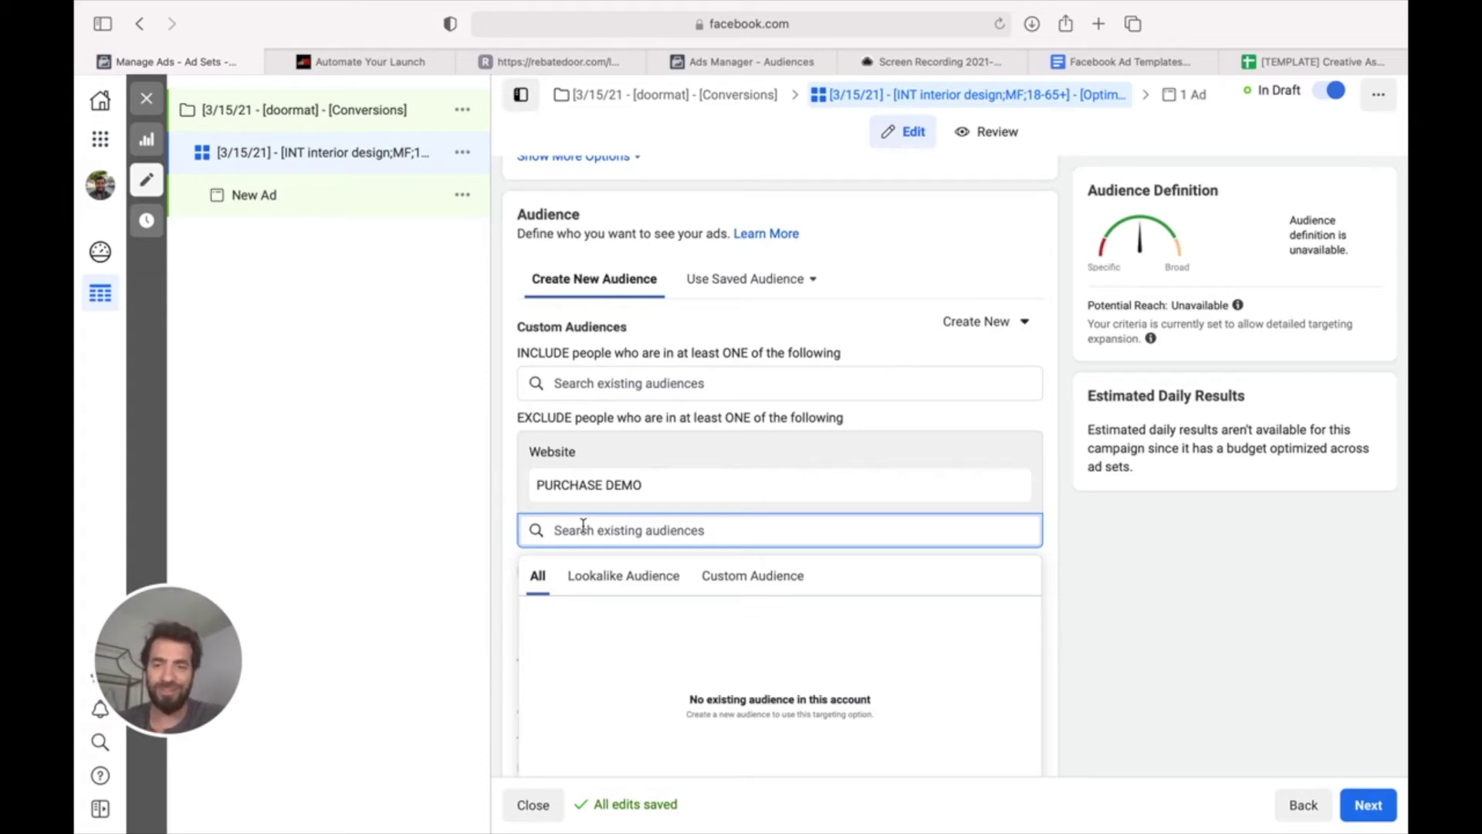
pyautogui.click(636, 488)
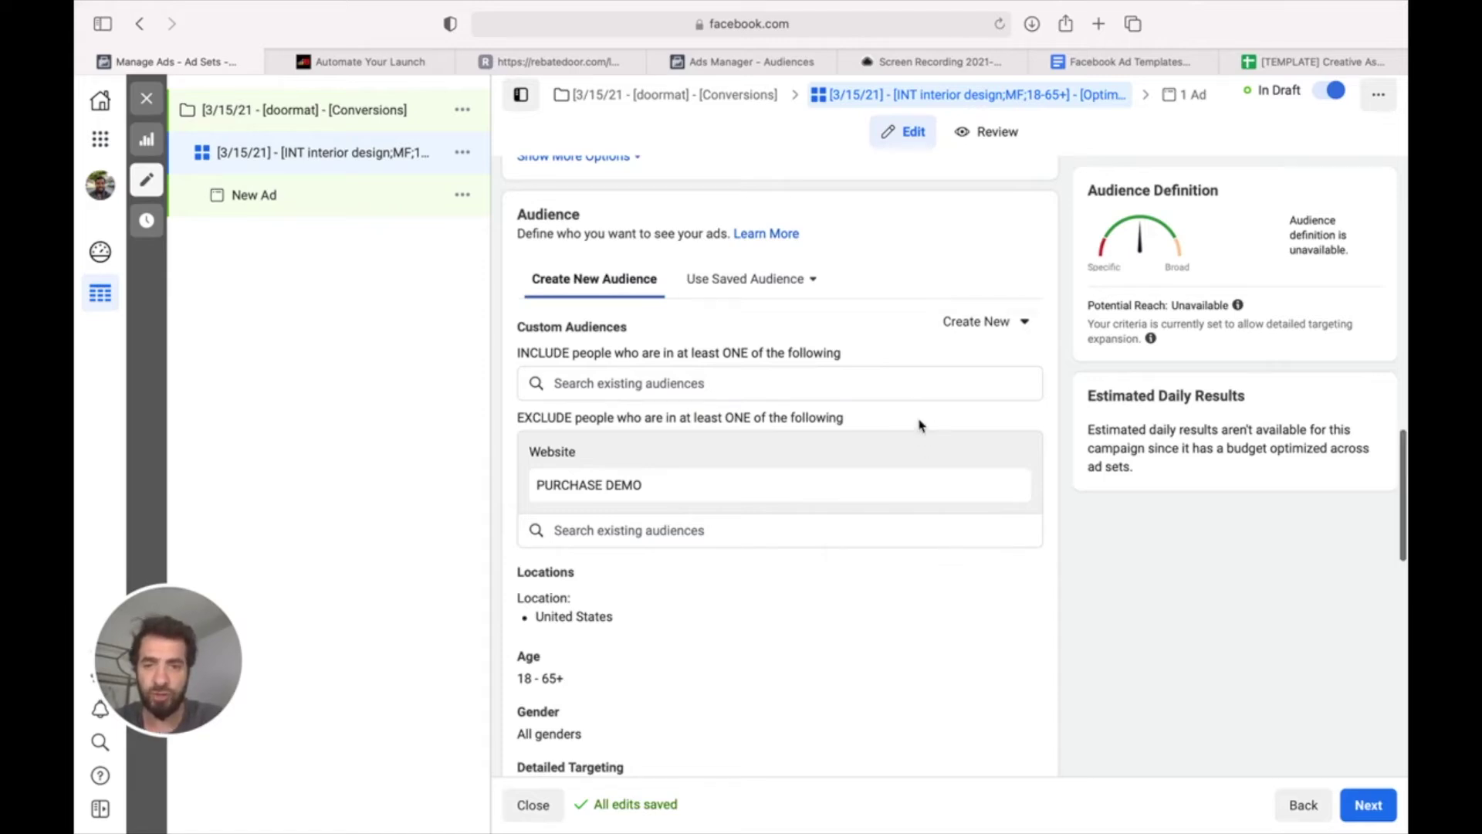
# - Switch the ad set to manual placements and turn off the Instagram, Messenger and Audience Network platforms
pyautogui.scroll(-3, 919, 423)
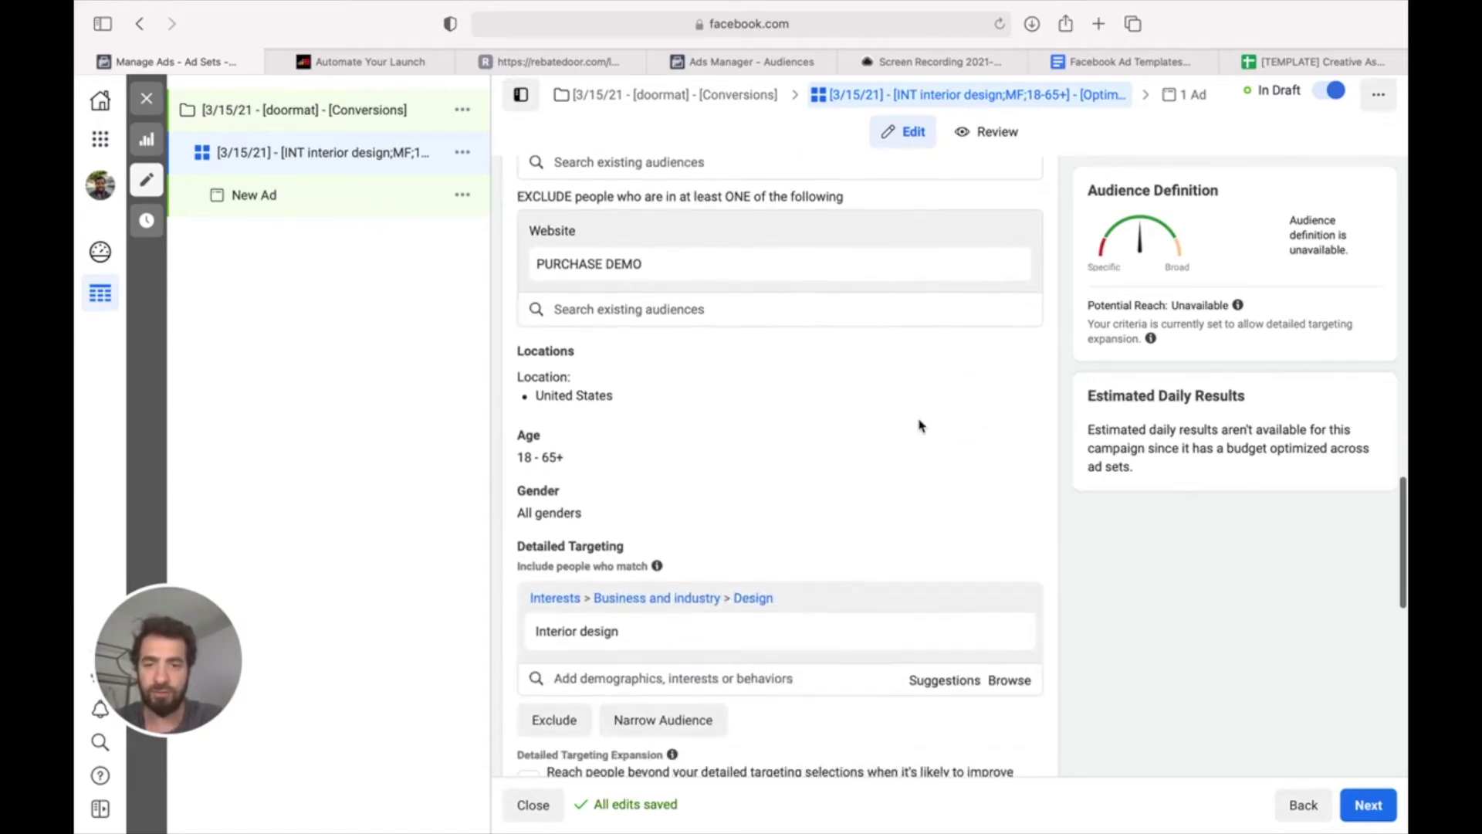
pyautogui.scroll(-1, 919, 421)
pyautogui.scroll(-4, 918, 423)
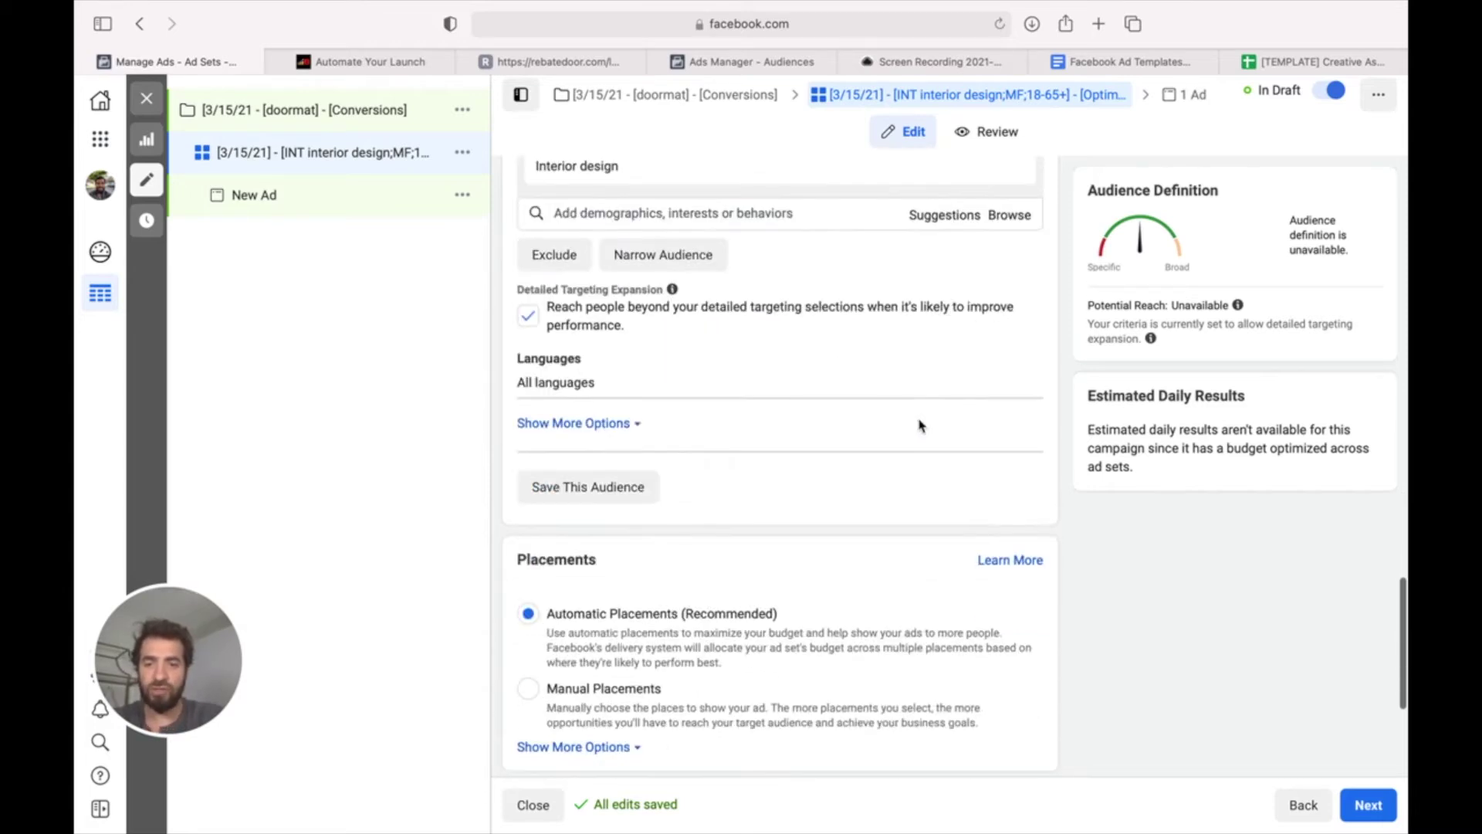
pyautogui.scroll(-2, 765, 615)
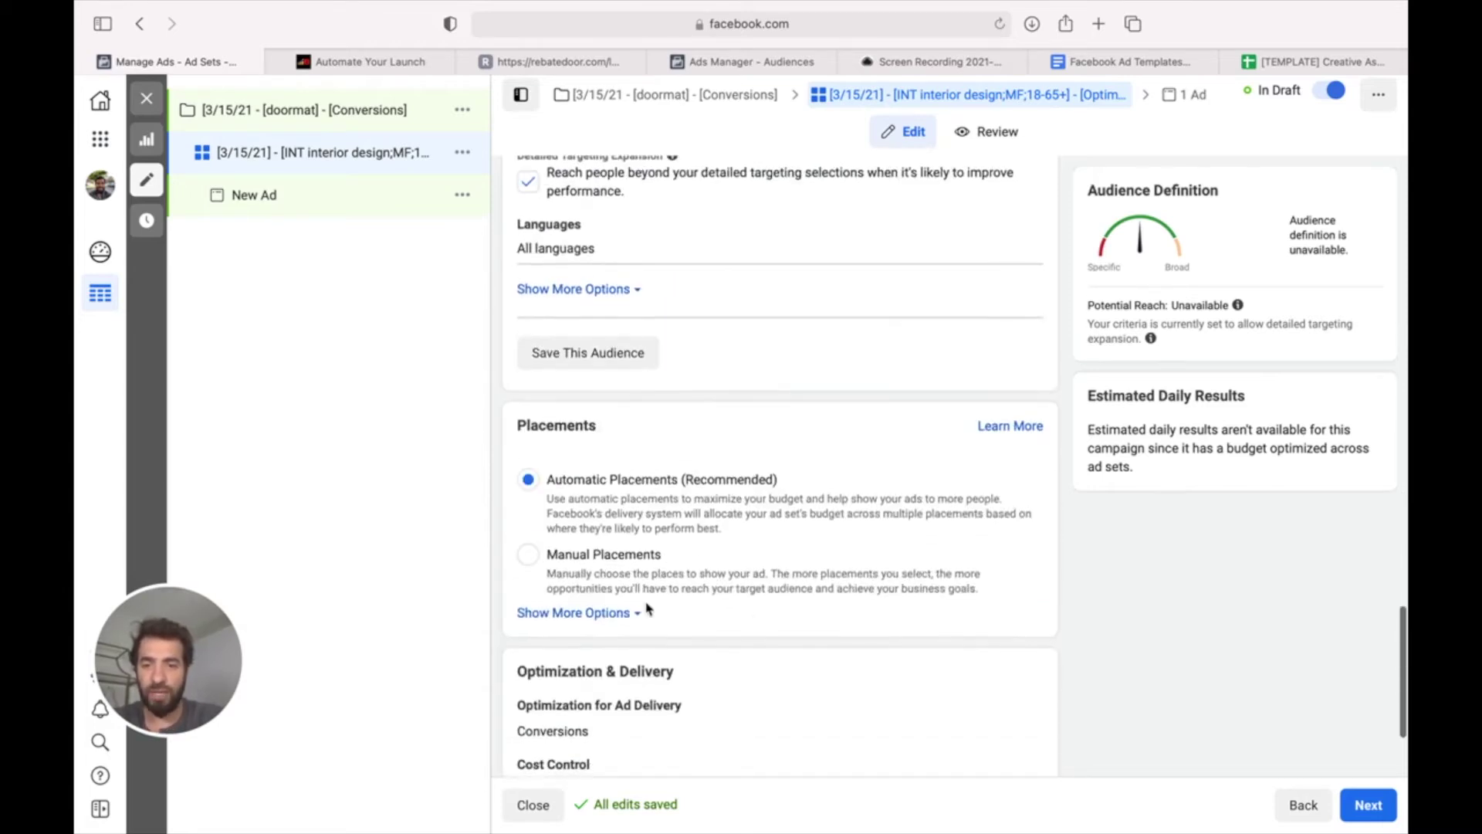
pyautogui.click(529, 556)
pyautogui.scroll(-3, 748, 448)
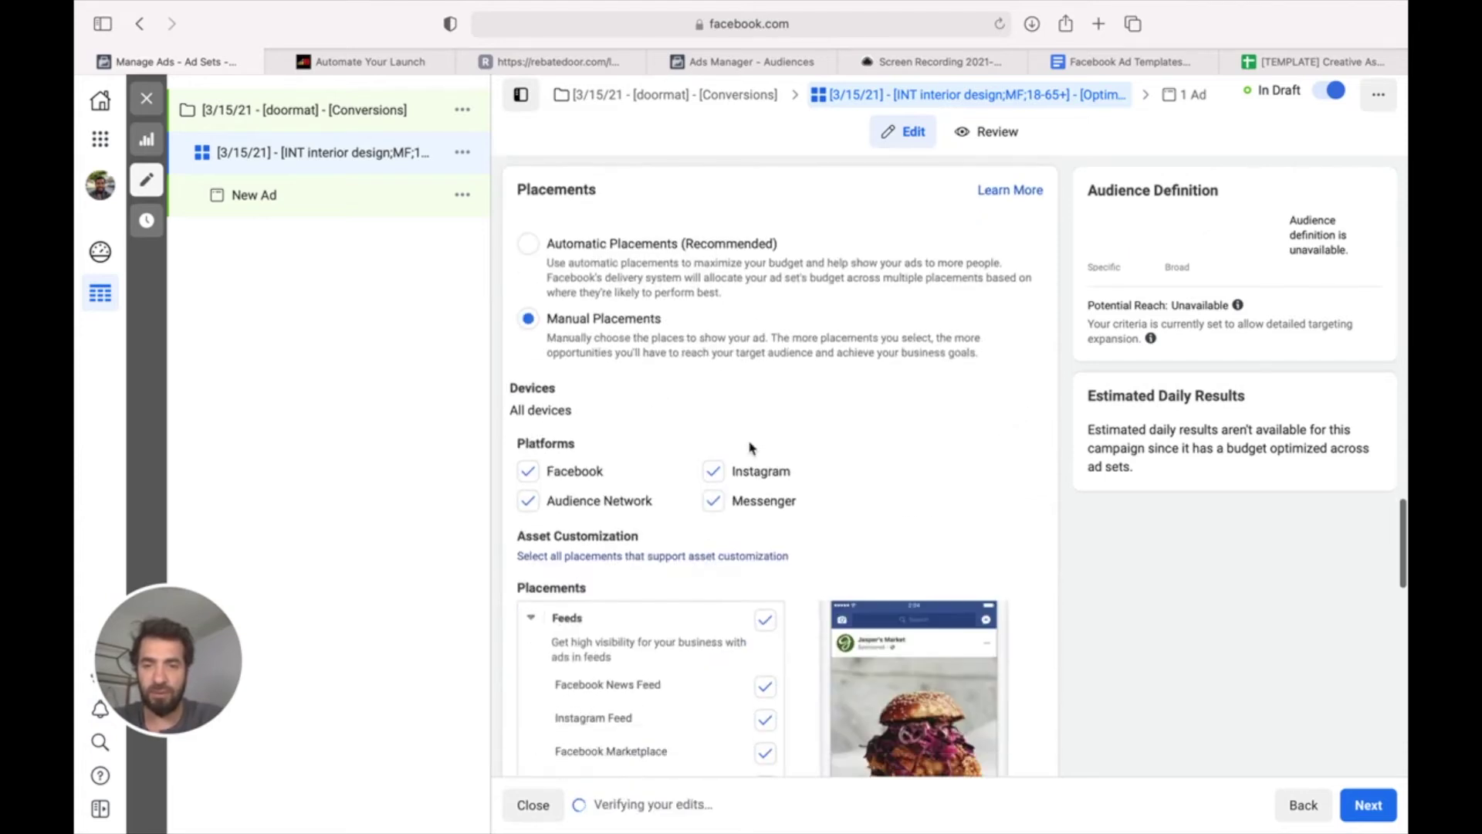
pyautogui.click(719, 481)
pyautogui.click(718, 503)
pyautogui.click(530, 504)
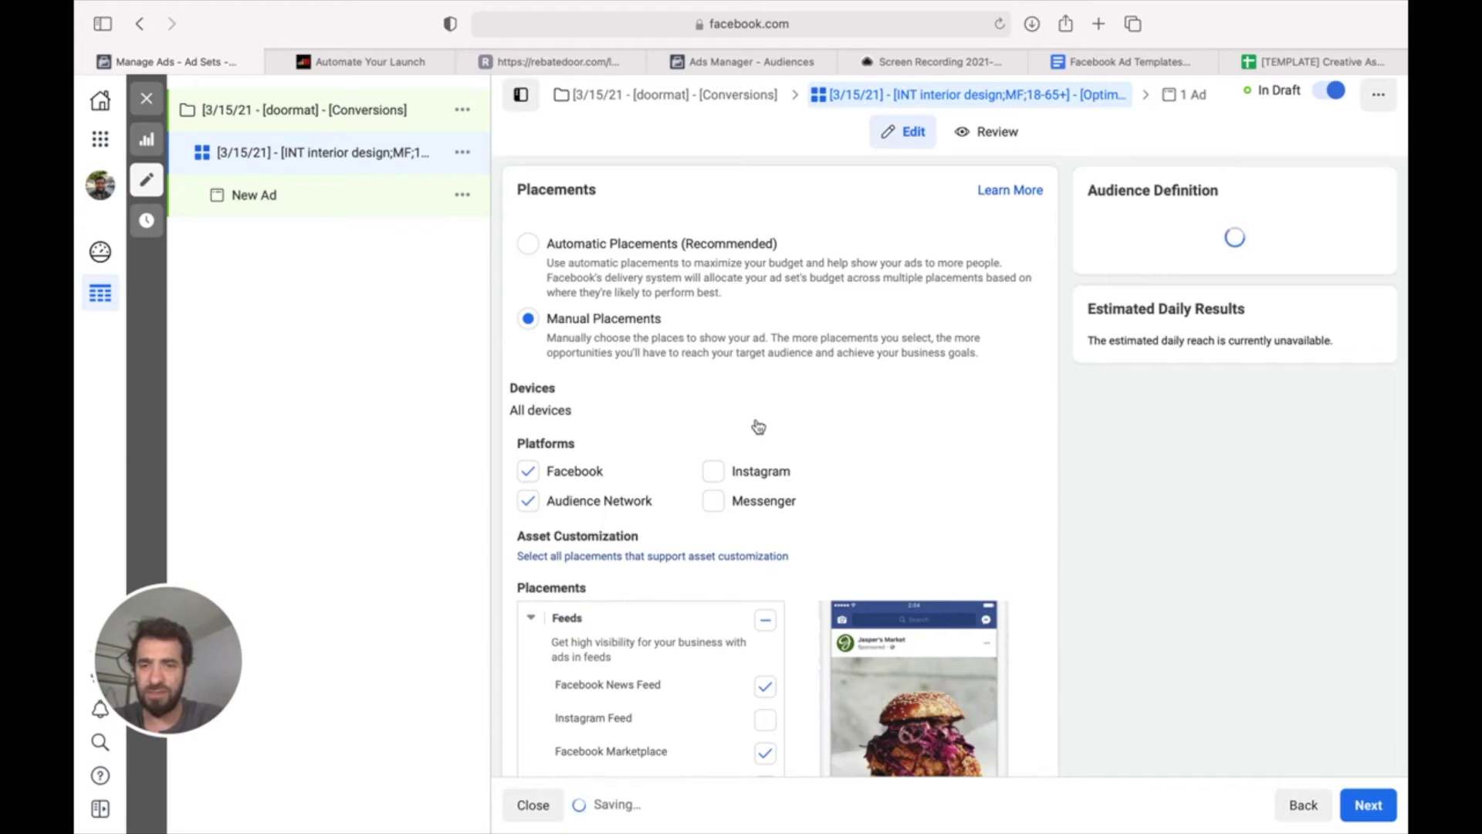
# - Deselect the Facebook Right Column placement among the feed placements
pyautogui.scroll(-1, 713, 400)
pyautogui.scroll(-2, 713, 400)
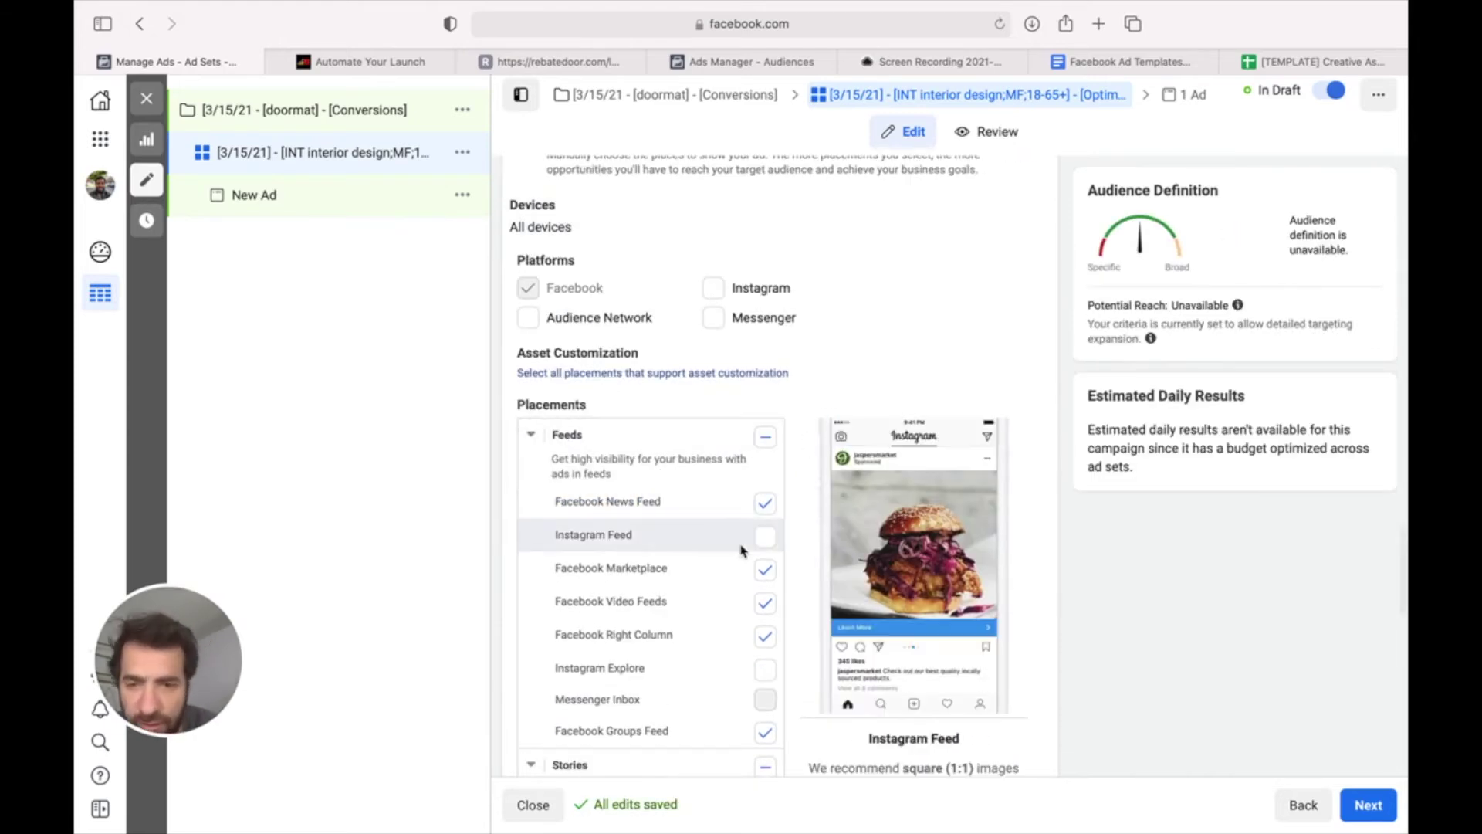
pyautogui.scroll(-2, 741, 544)
pyautogui.scroll(-2, 755, 493)
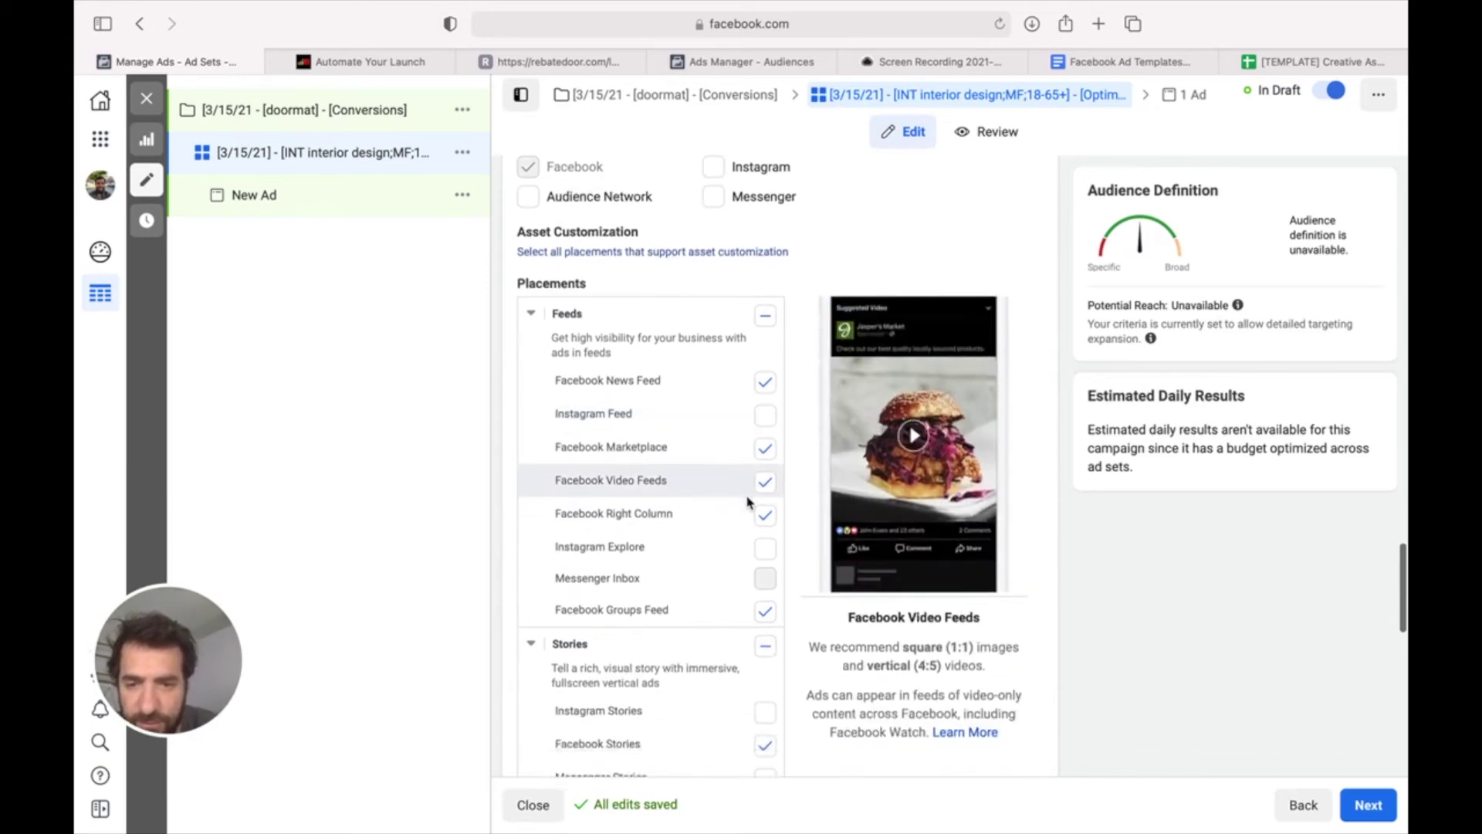
pyautogui.scroll(-1, 747, 506)
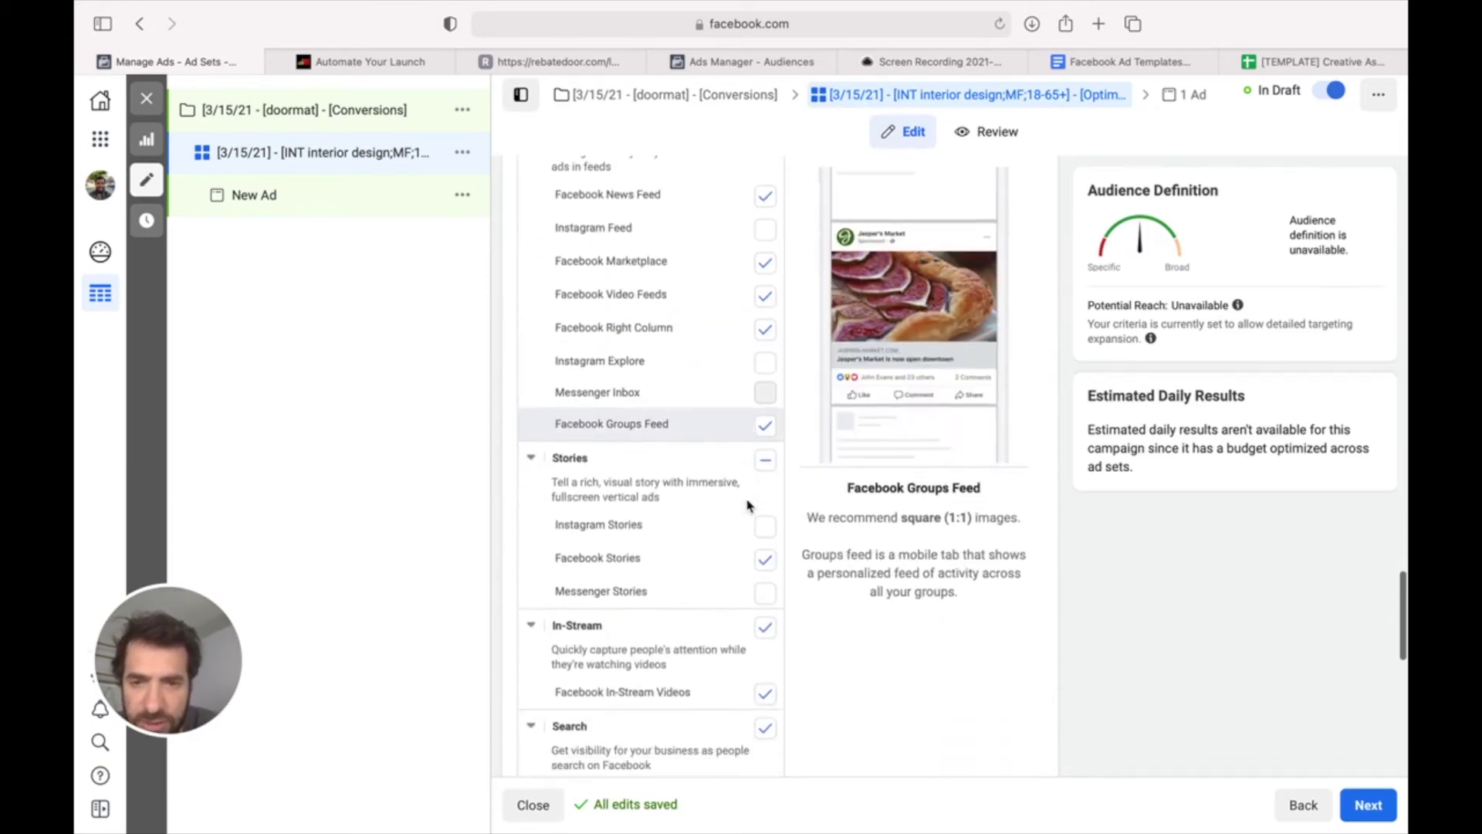
pyautogui.click(764, 333)
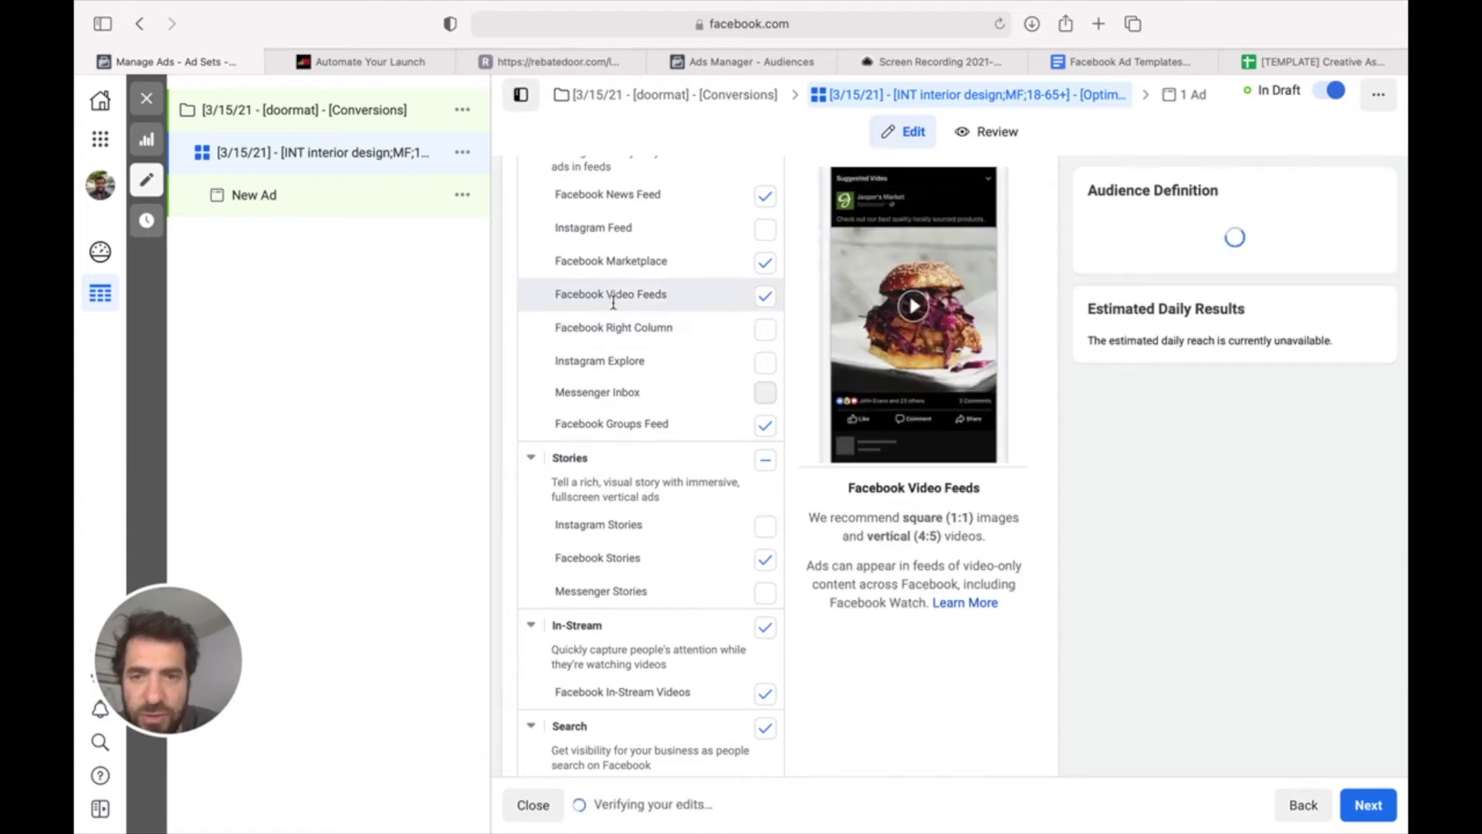
# - Deselect the Facebook Video Feeds, Facebook Marketplace and Facebook Stories placements for the ad set
pyautogui.click(764, 296)
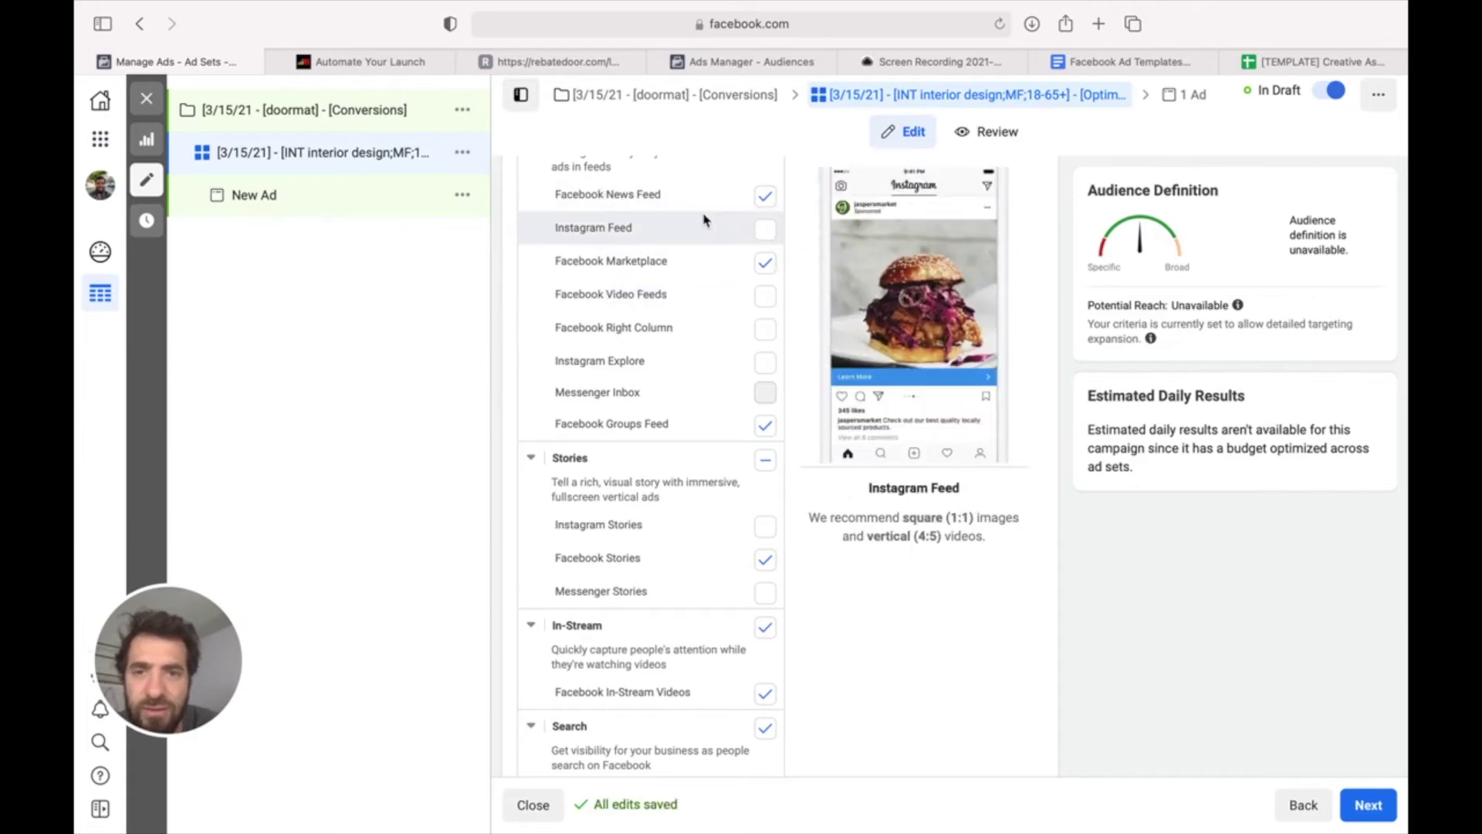
pyautogui.scroll(1, 704, 221)
pyautogui.click(763, 282)
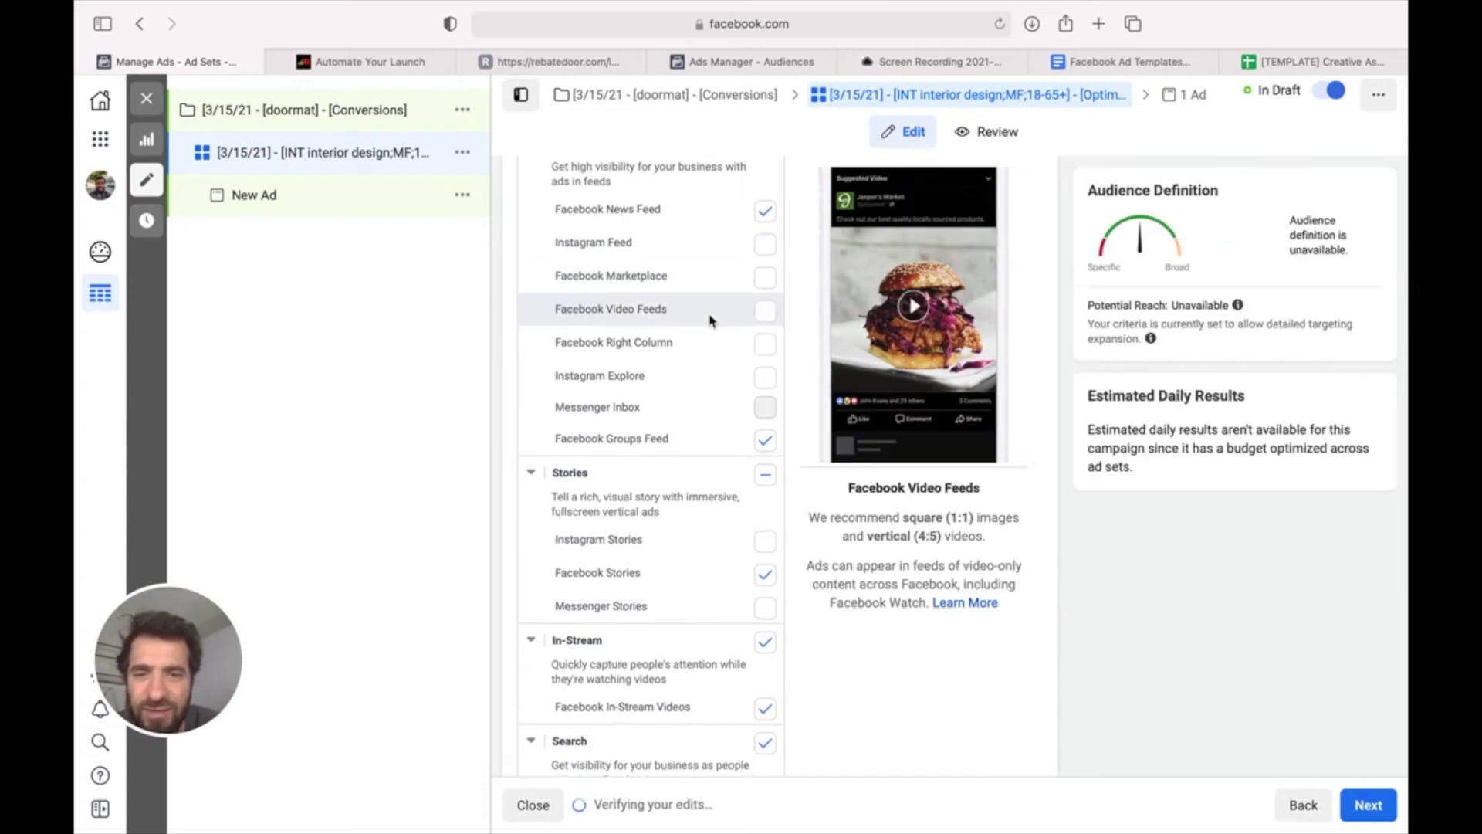
pyautogui.scroll(-5, 711, 321)
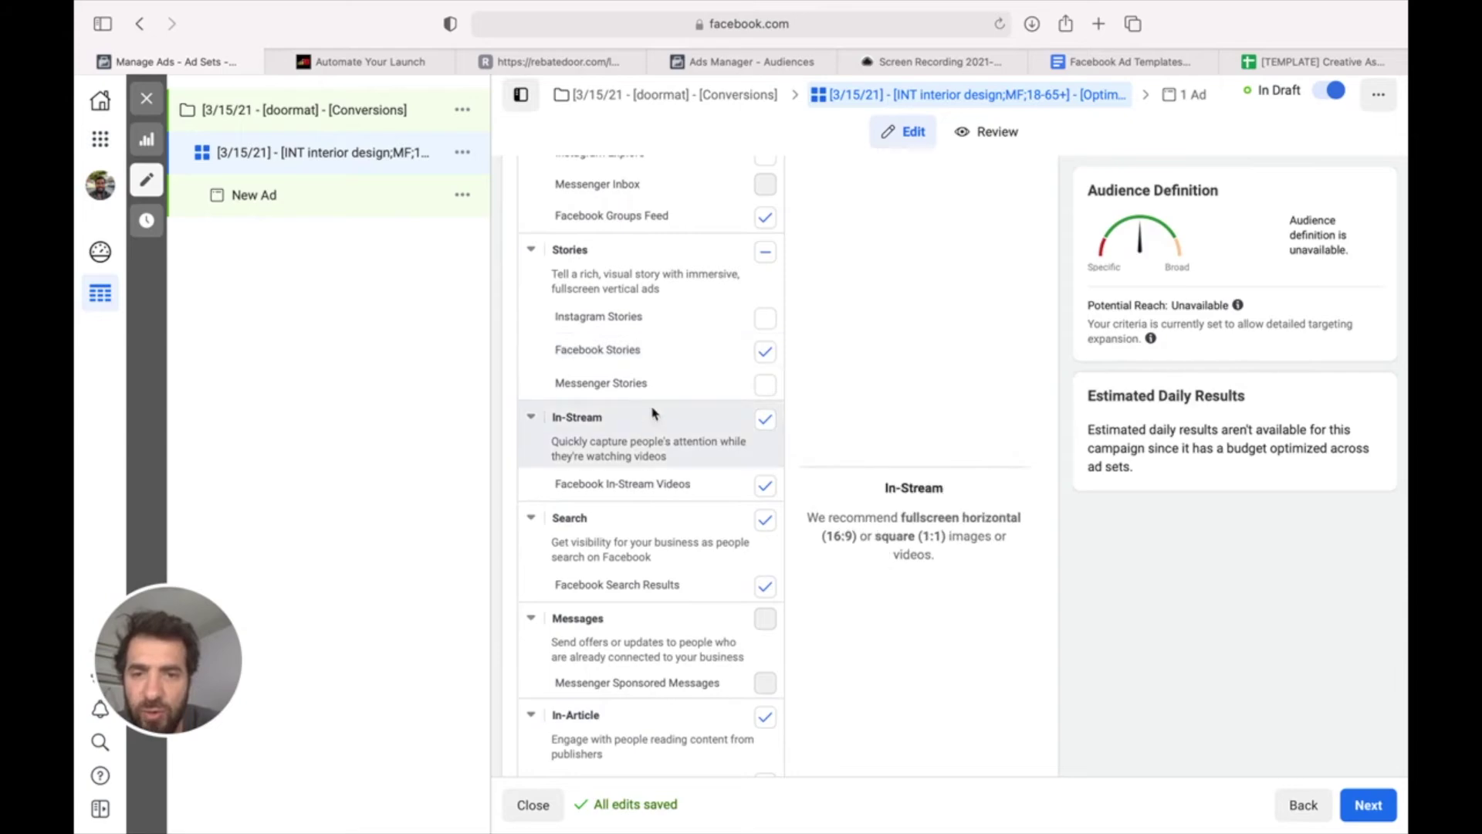
pyautogui.click(766, 355)
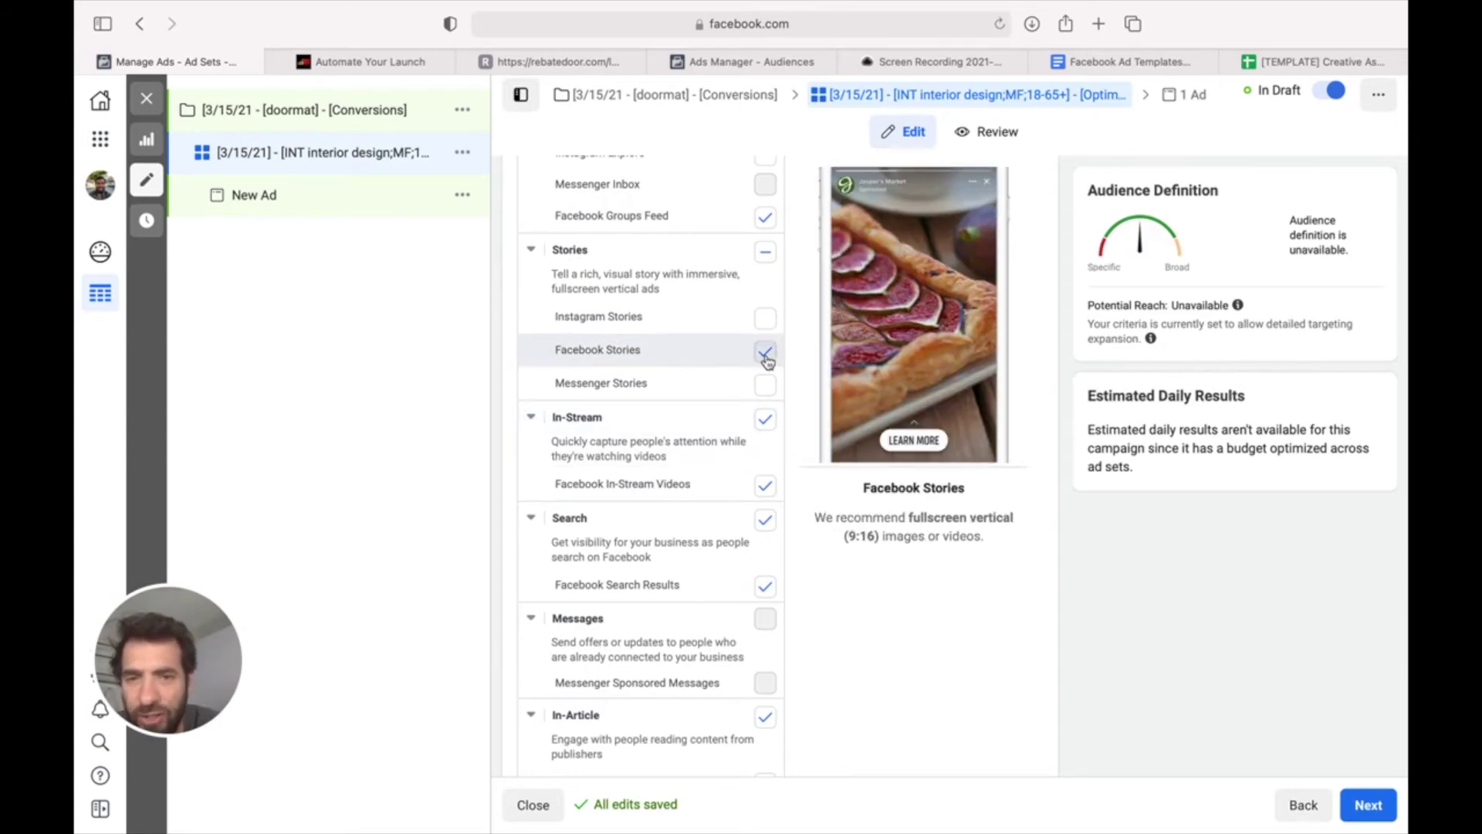
# - Try to deselect the Facebook In-Stream Videos placement in the ad set's placement list
pyautogui.scroll(-2, 702, 439)
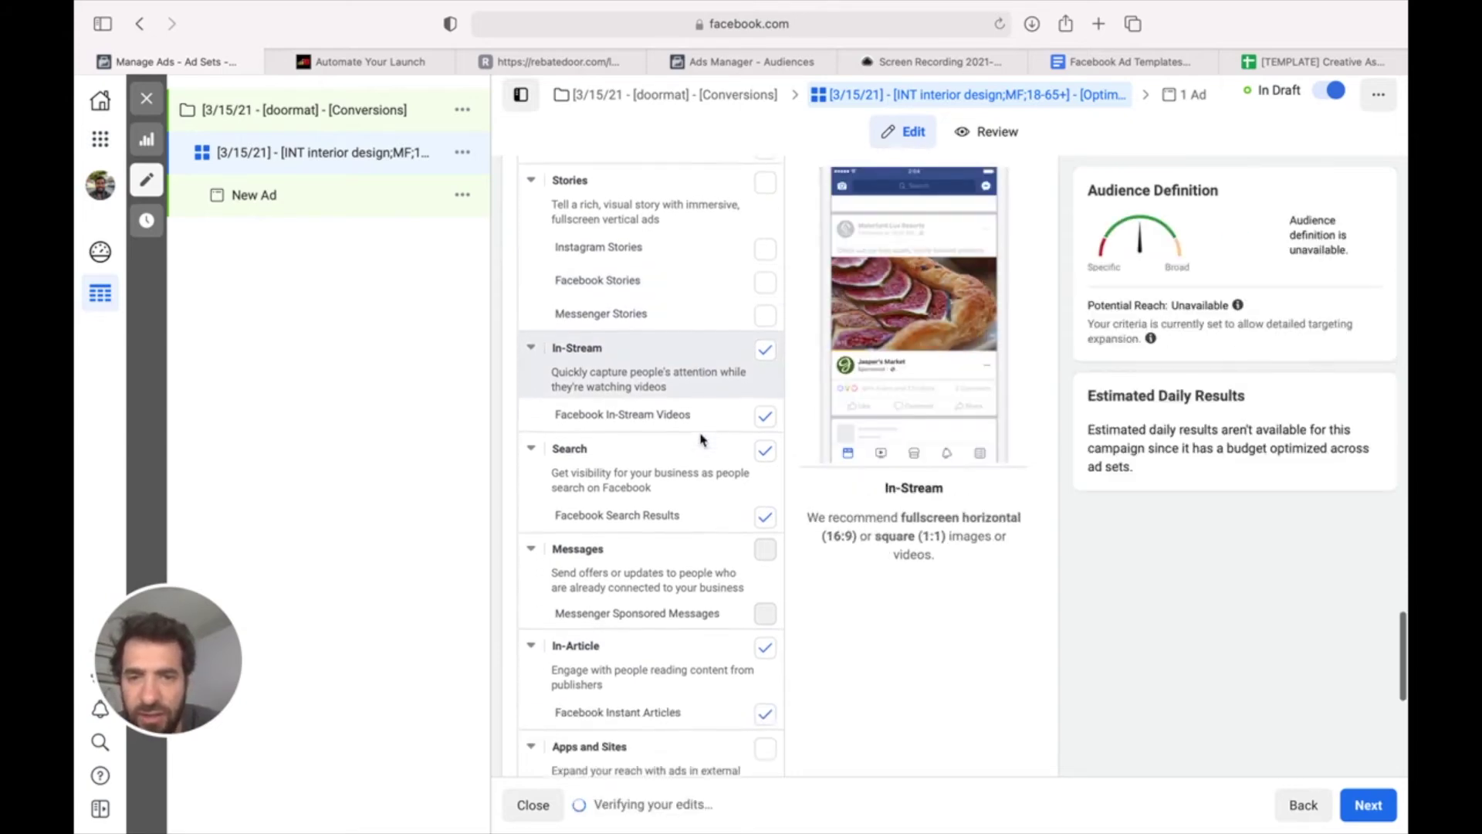
pyautogui.click(766, 408)
pyautogui.click(769, 408)
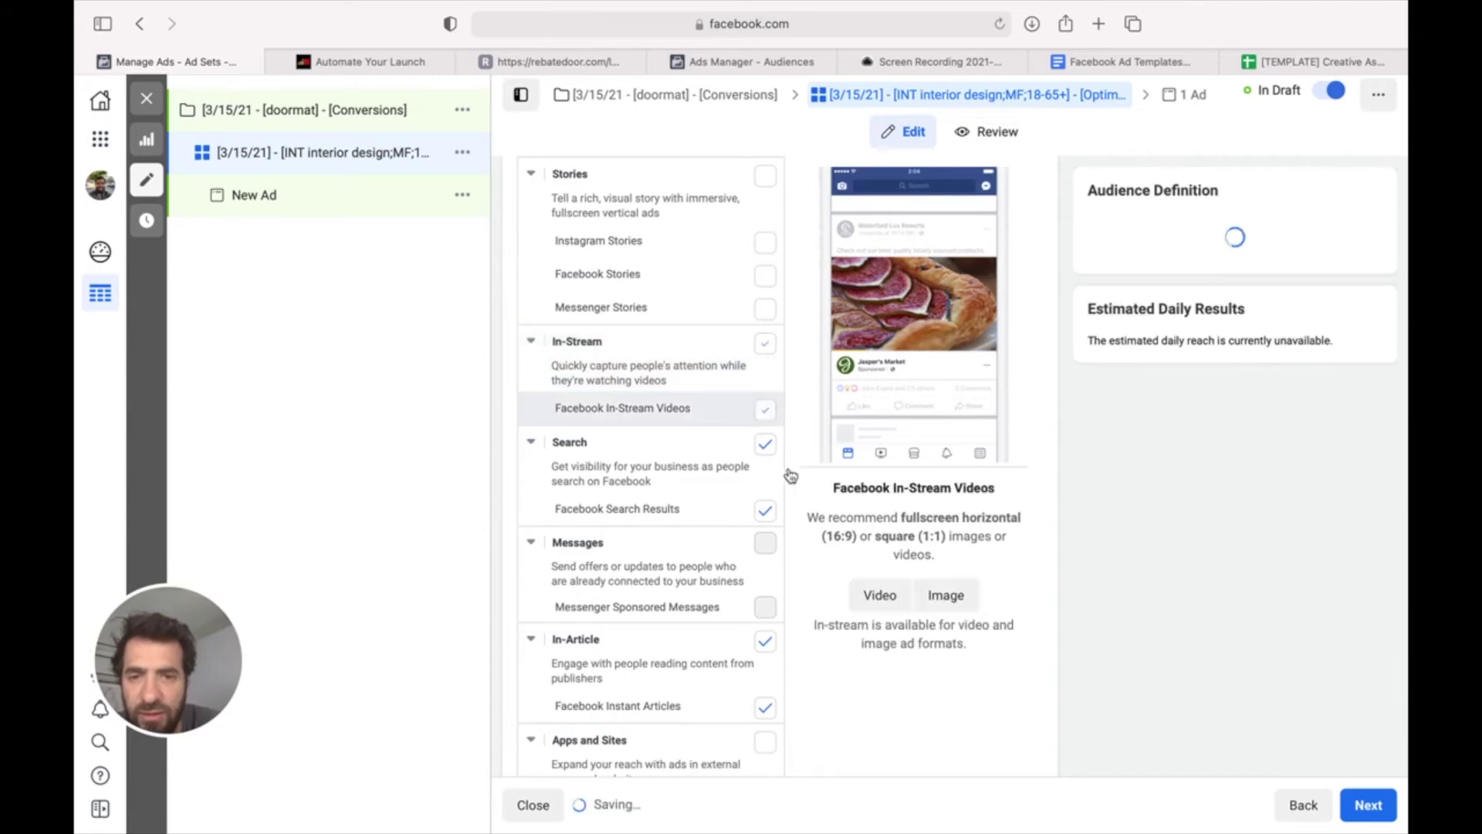
pyautogui.scroll(3, 672, 432)
pyautogui.scroll(10, 691, 255)
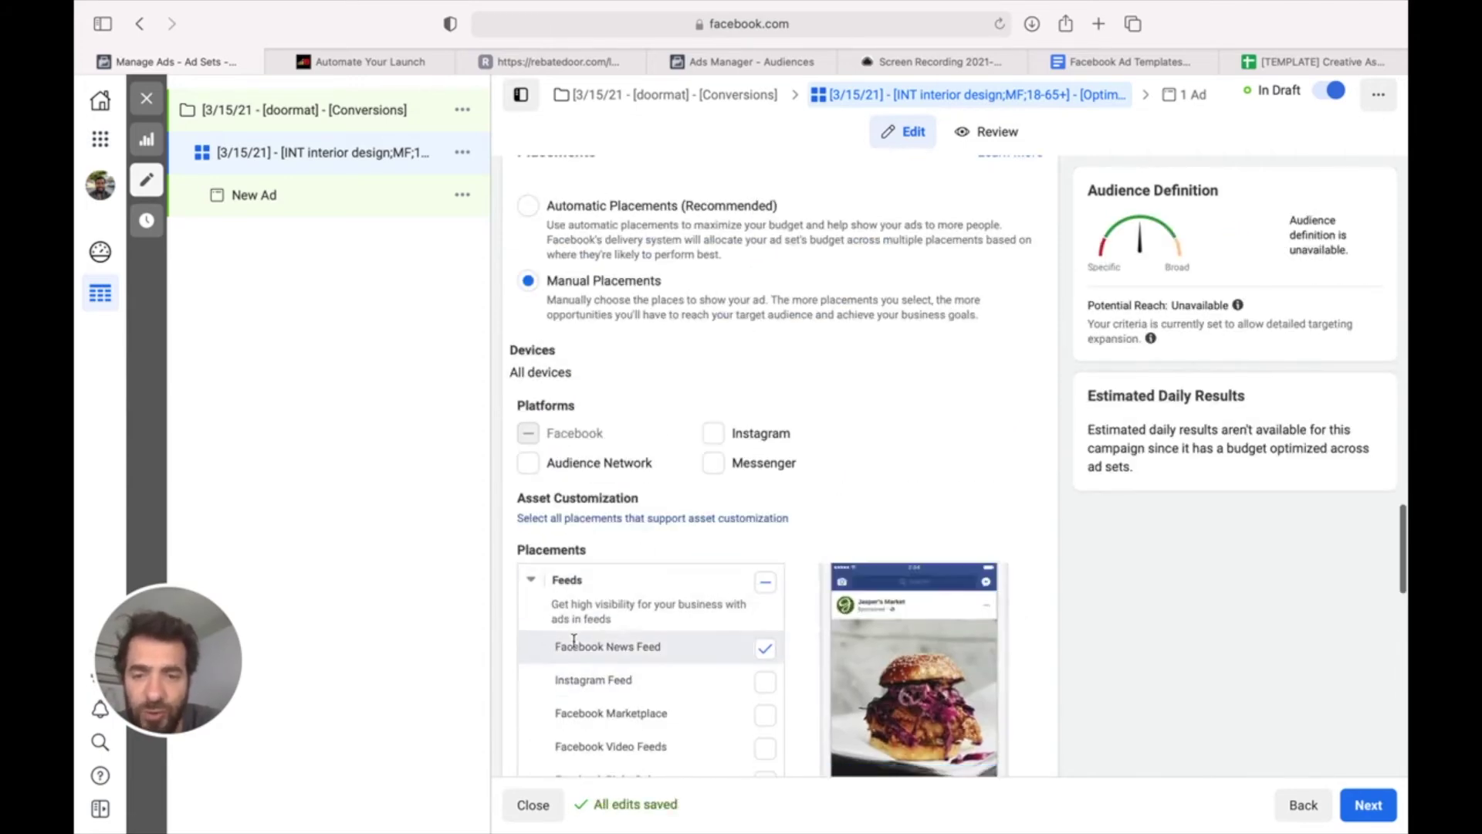
pyautogui.scroll(-10, 710, 685)
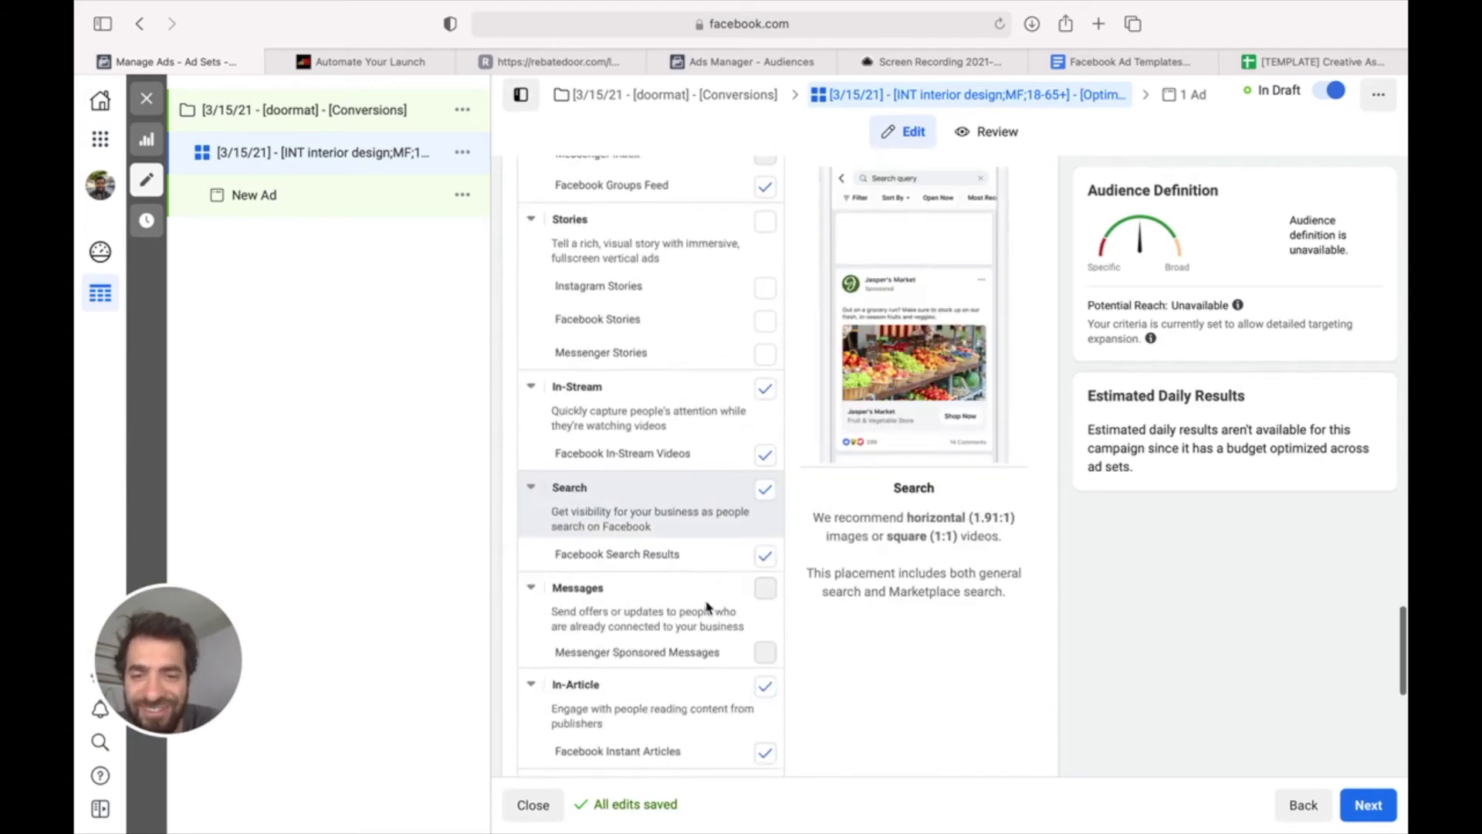
pyautogui.click(765, 382)
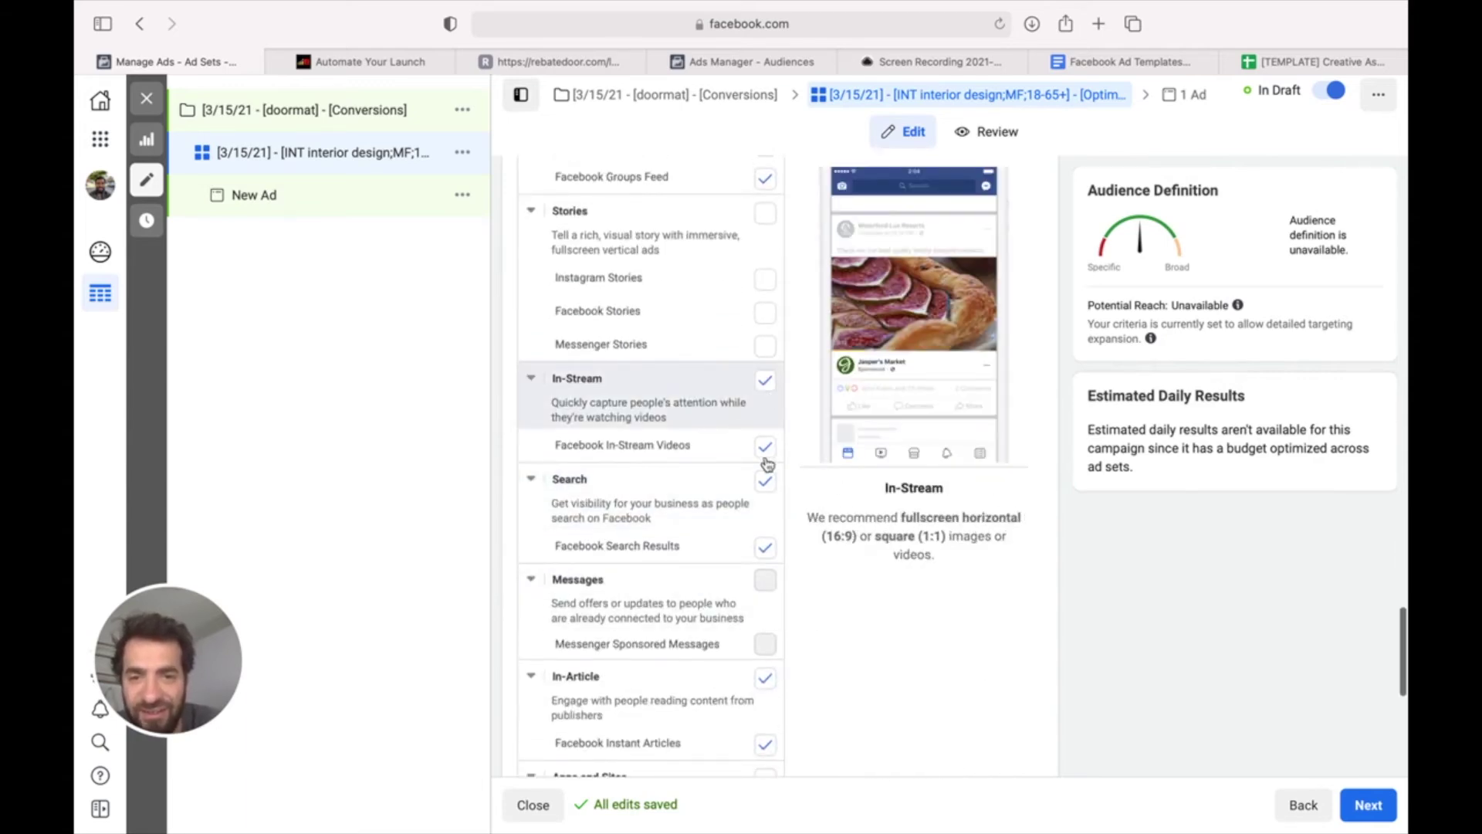
pyautogui.click(765, 452)
# - Deselect the Facebook Search Results and Facebook Instant Articles placements, and continue to the ad's setup
pyautogui.click(765, 550)
pyautogui.scroll(-3, 760, 564)
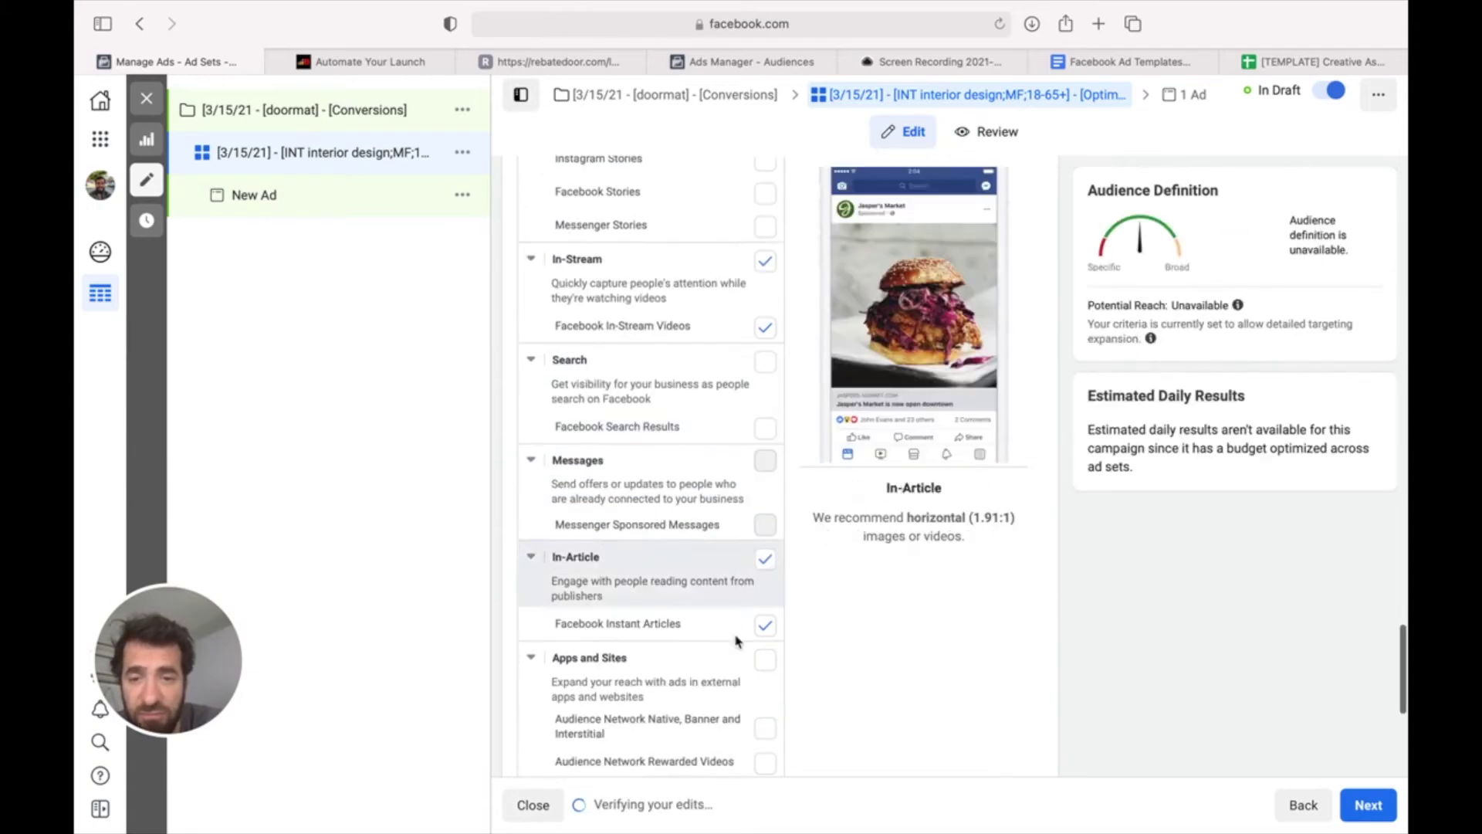
pyautogui.click(764, 560)
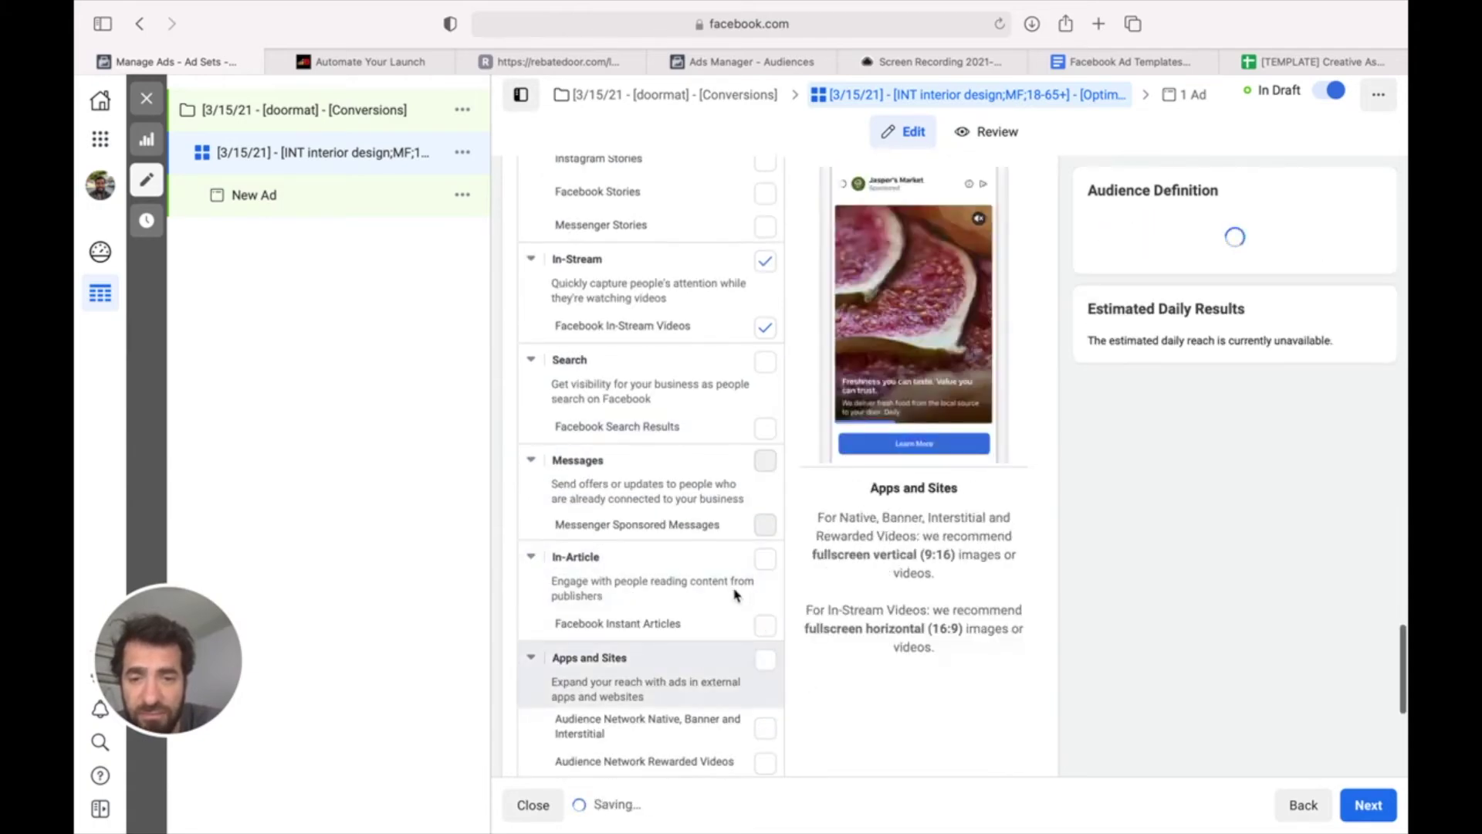
pyautogui.scroll(-5, 734, 595)
pyautogui.scroll(-1, 734, 595)
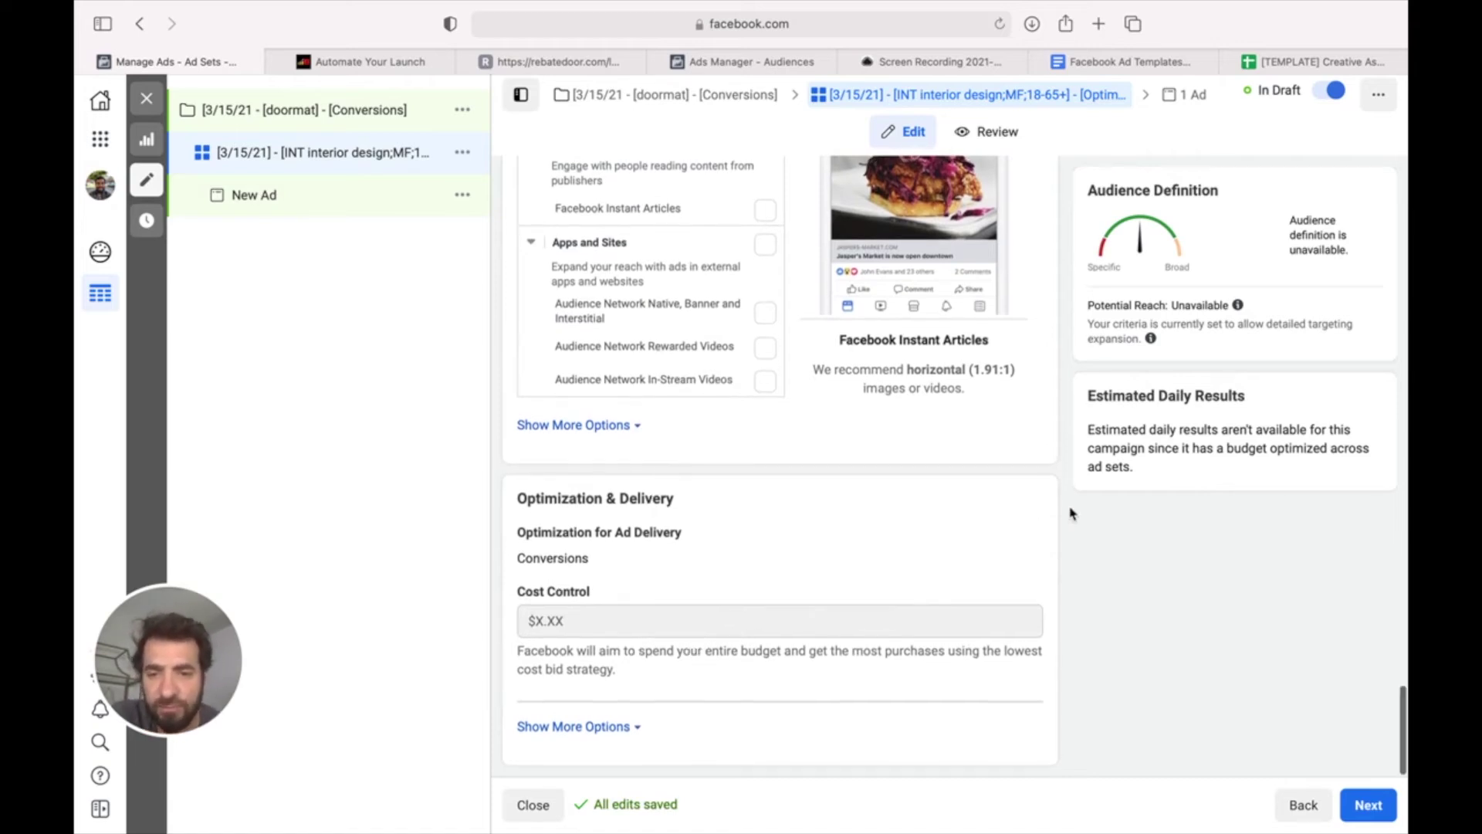
pyautogui.click(1382, 807)
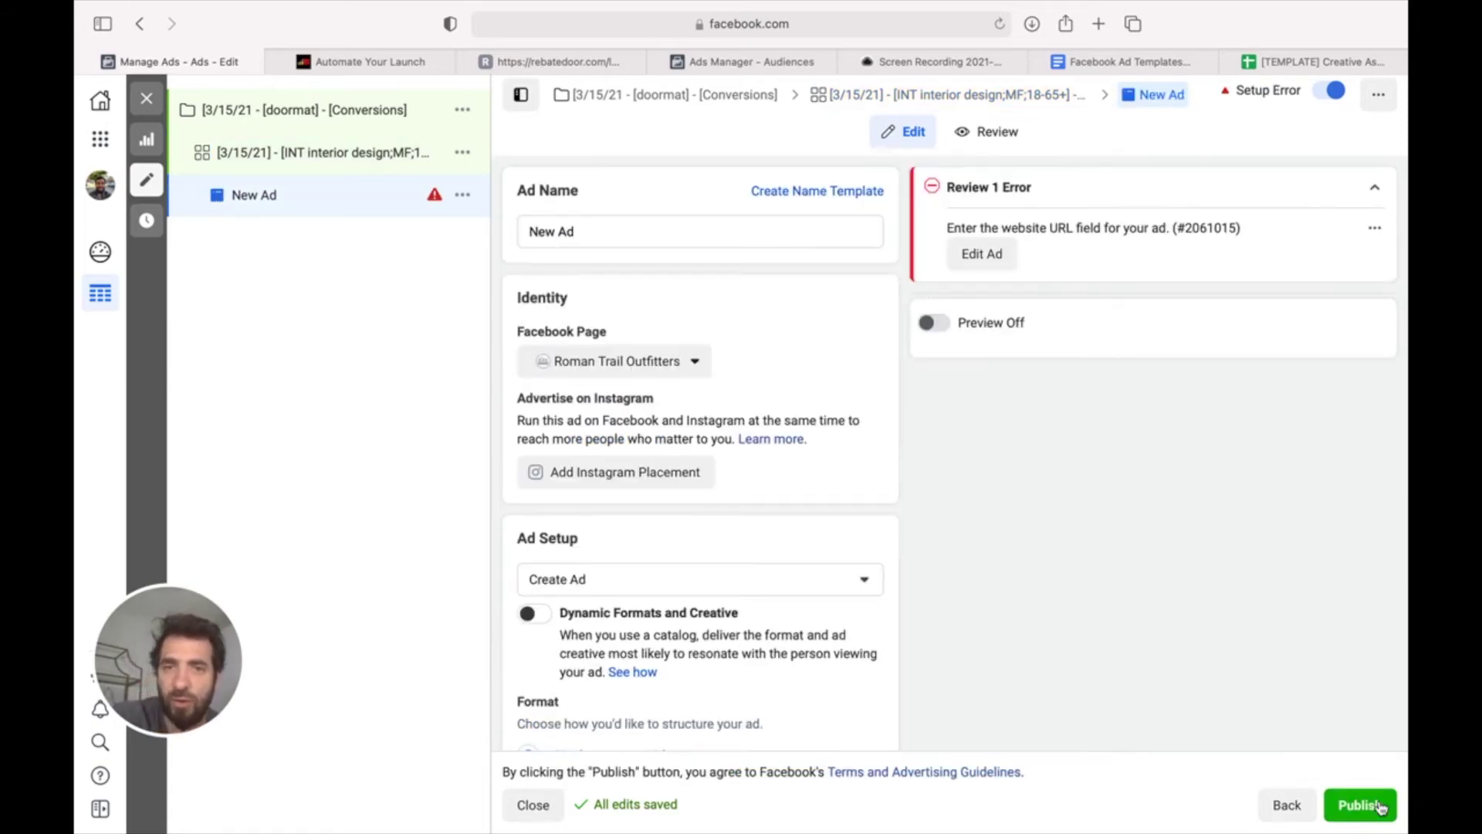
# - Copy the ad naming convention "[M/DD/YY] - [VariationID] - [CTA Label]" from the Facebook Ad Templates document
pyautogui.tripleClick(614, 226)
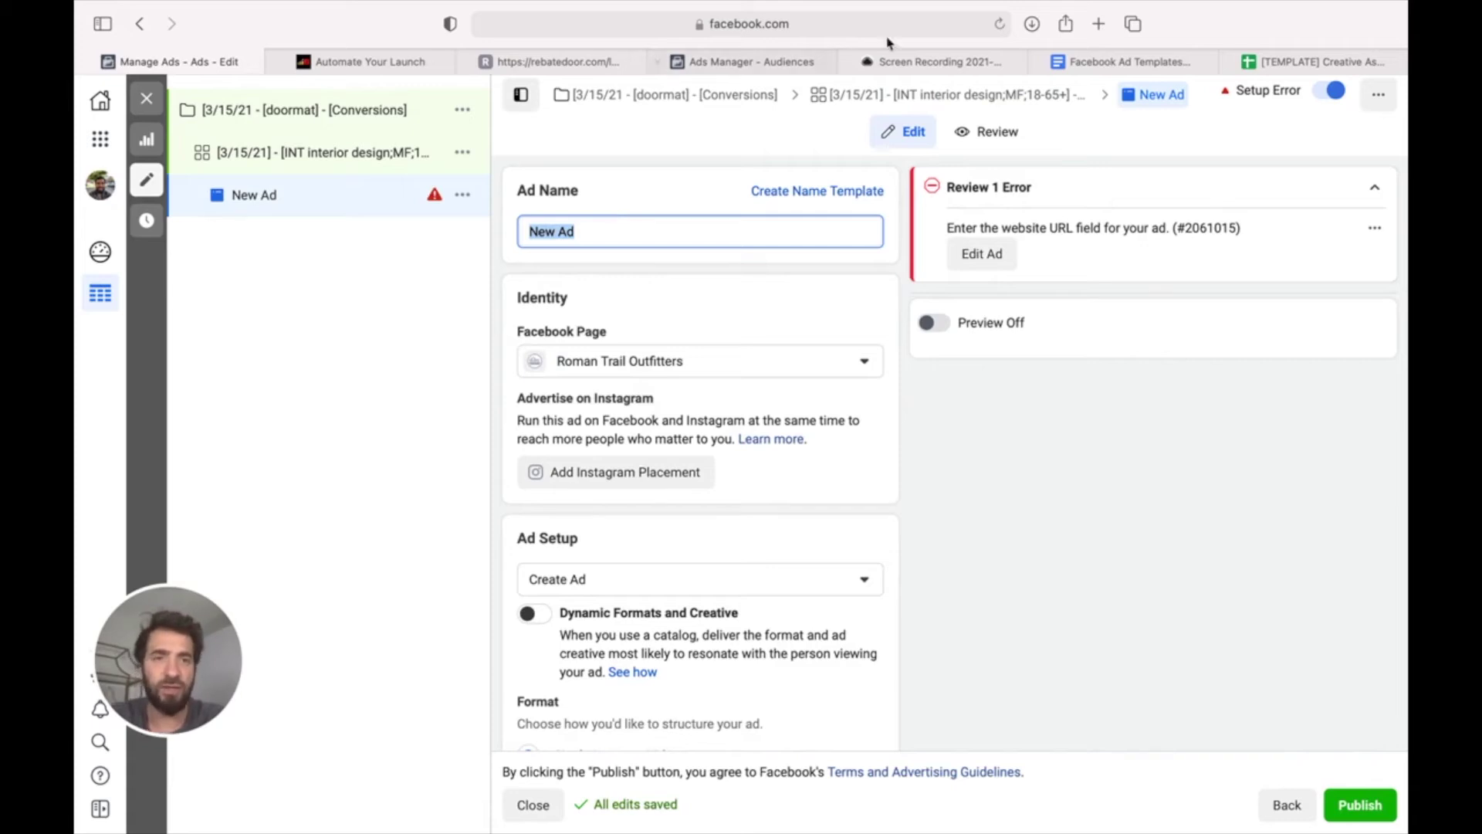
pyautogui.moveTo(1104, 66)
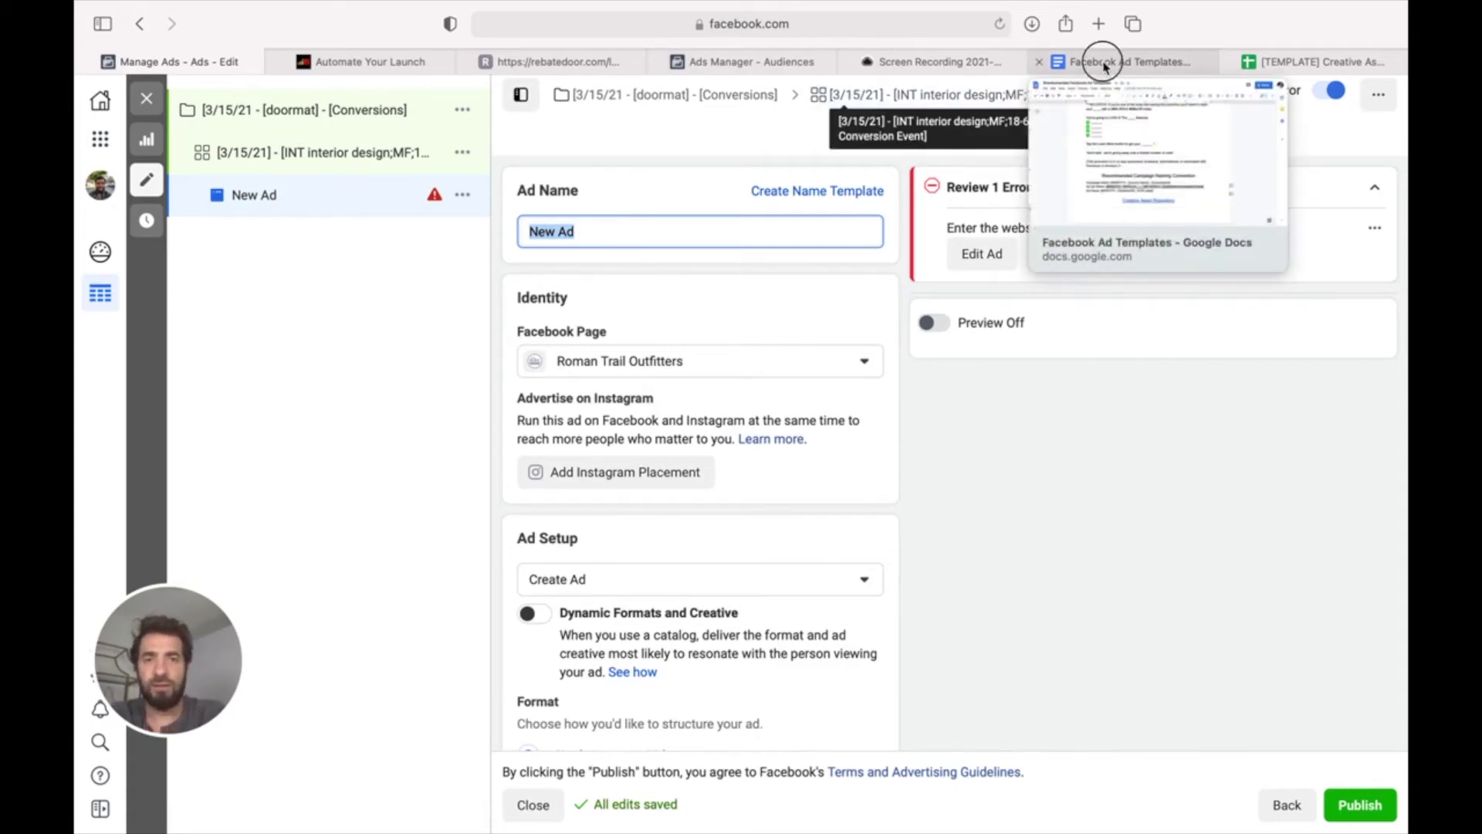
pyautogui.click(1105, 66)
pyautogui.click(467, 664)
pyautogui.moveTo(444, 651); pyautogui.dragTo(724, 658)
pyautogui.press('super+c')
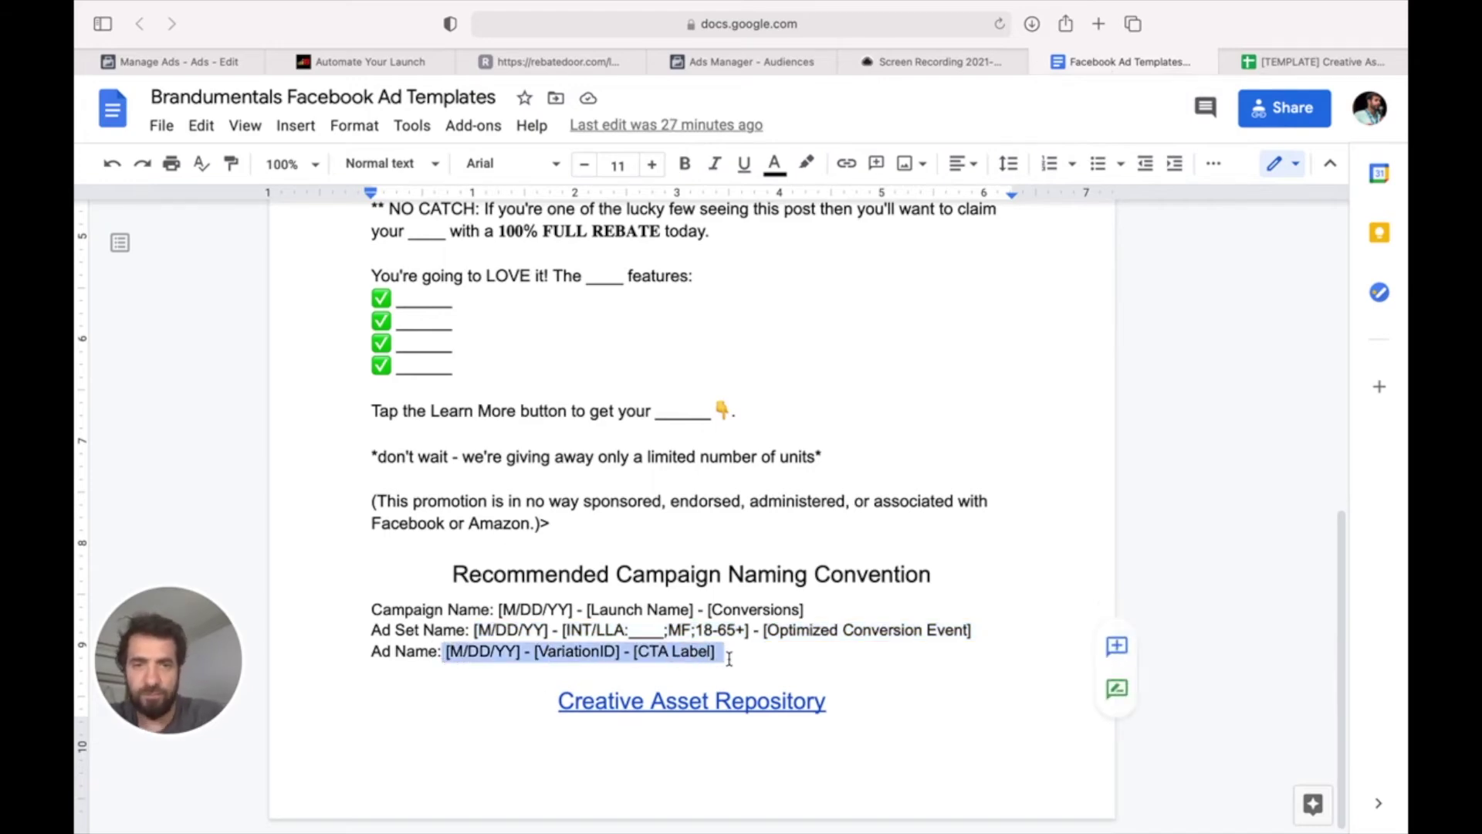
# - Replace the new ad's name in Ads Manager with the copied naming convention
pyautogui.click(564, 62)
pyautogui.click(198, 64)
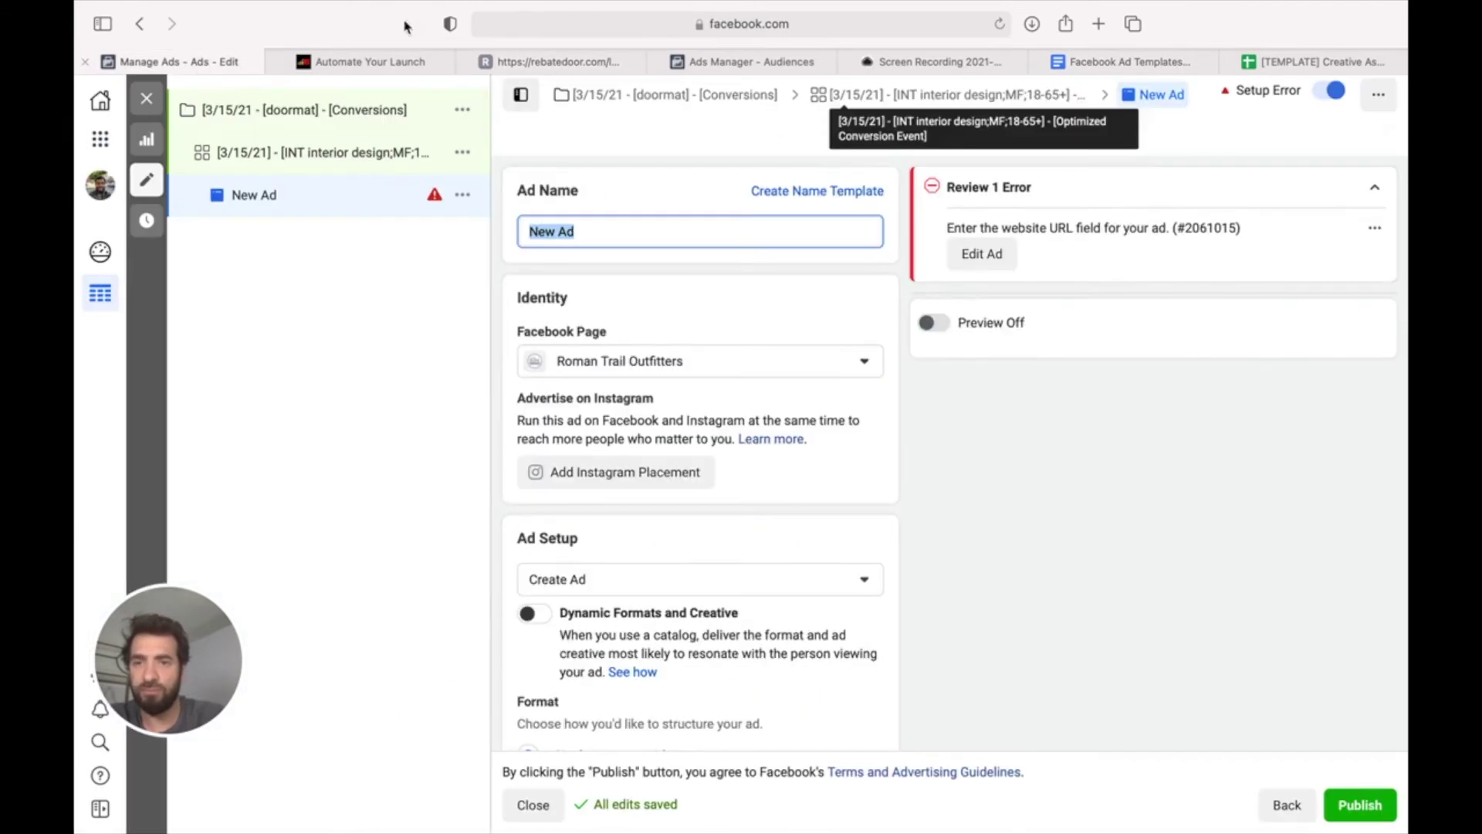
pyautogui.tripleClick(693, 233)
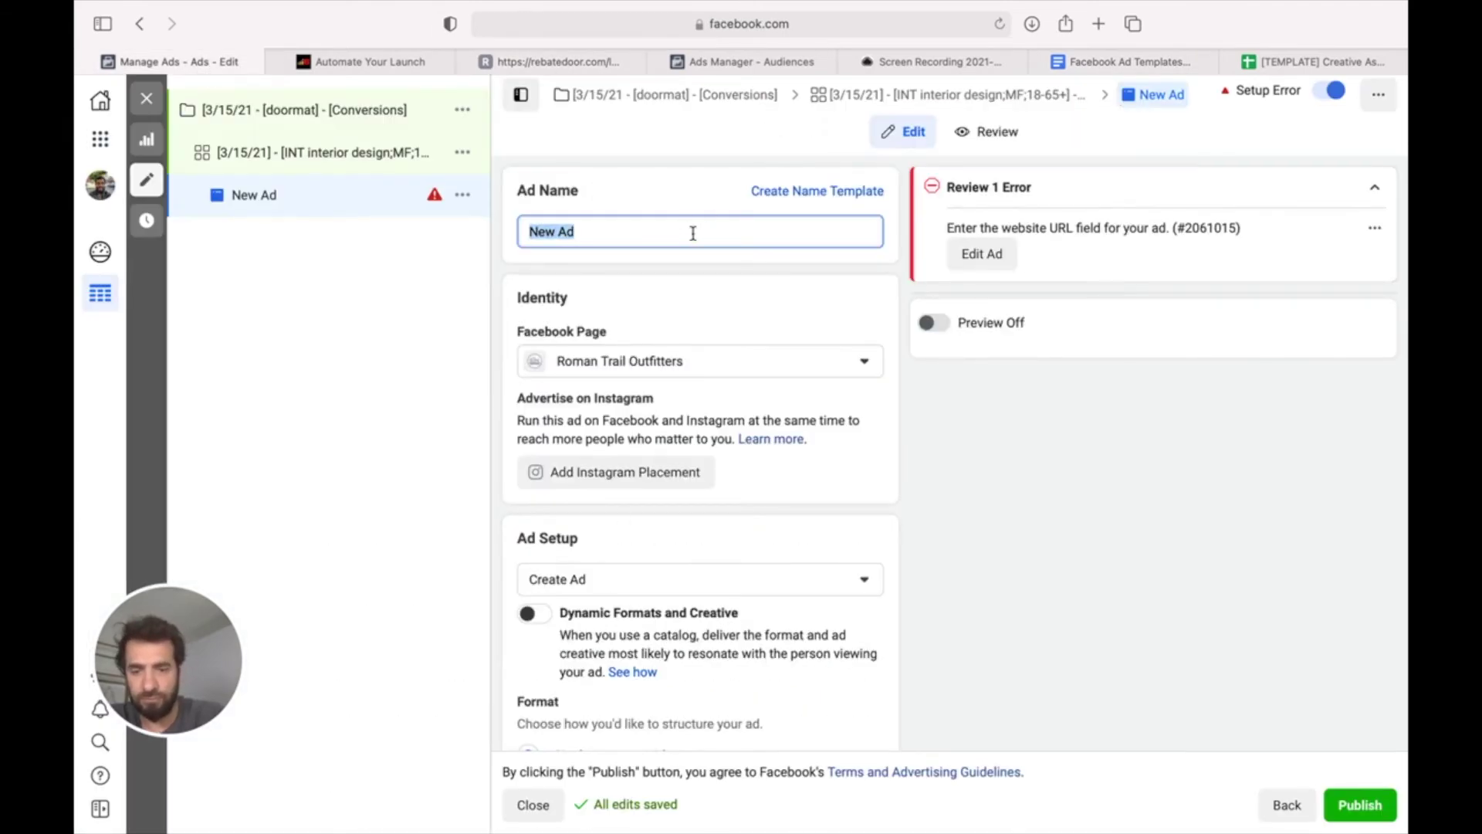
pyautogui.press('super+v')
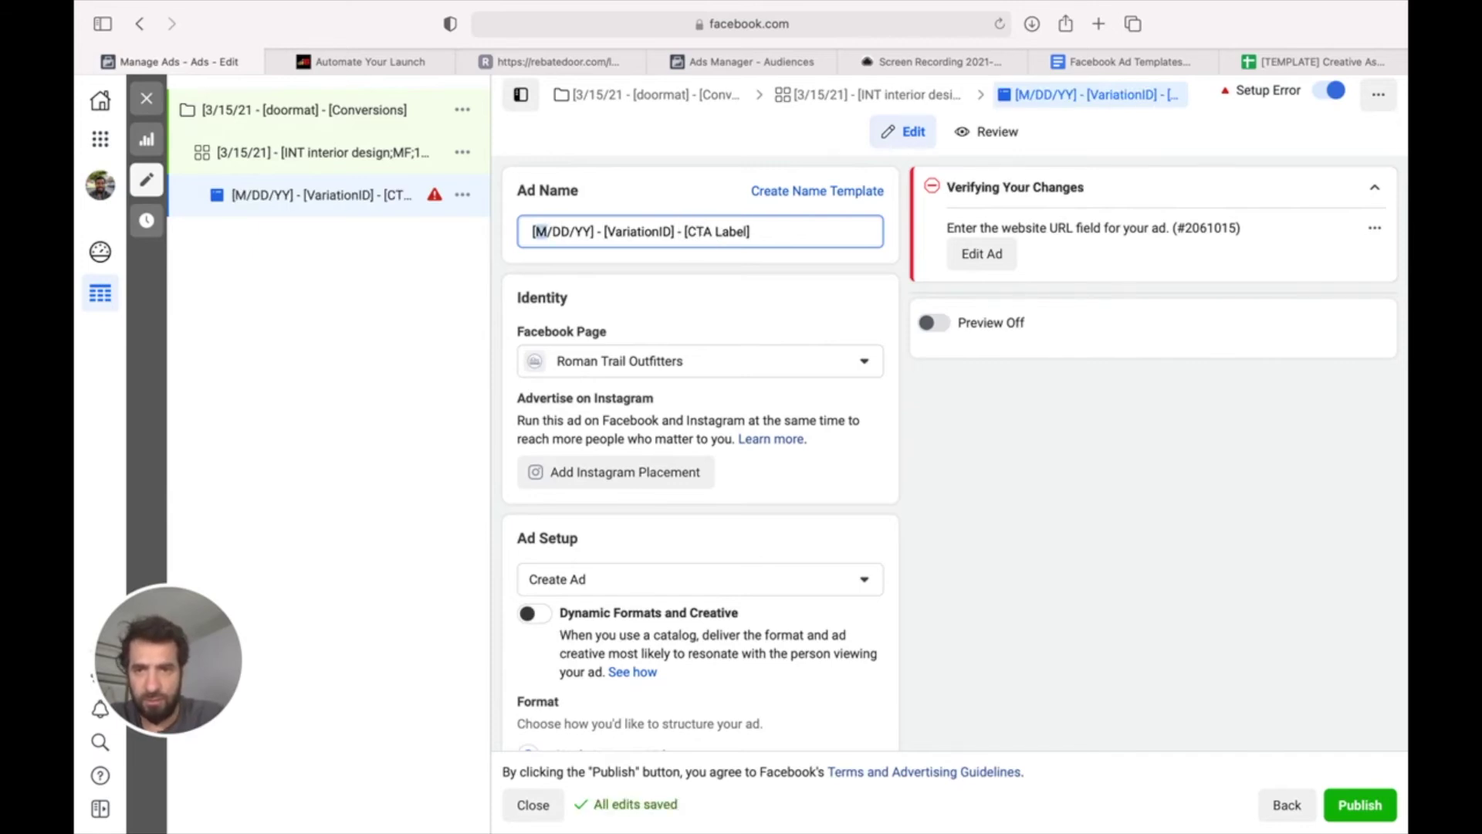
# - Fill in the date placeholder of the ad name as 03/15/21
pyautogui.write('03')
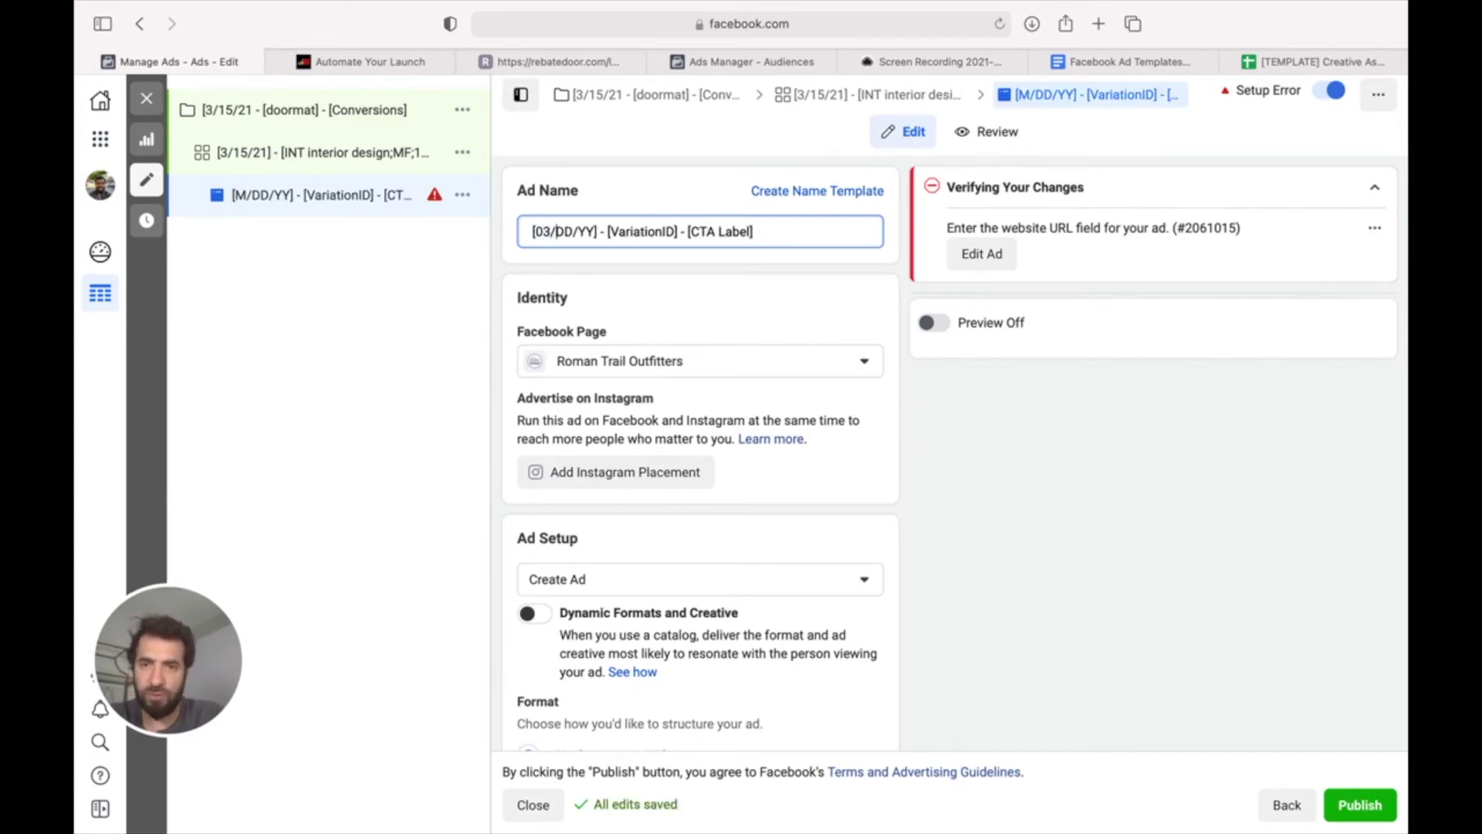
pyautogui.doubleClick(564, 232)
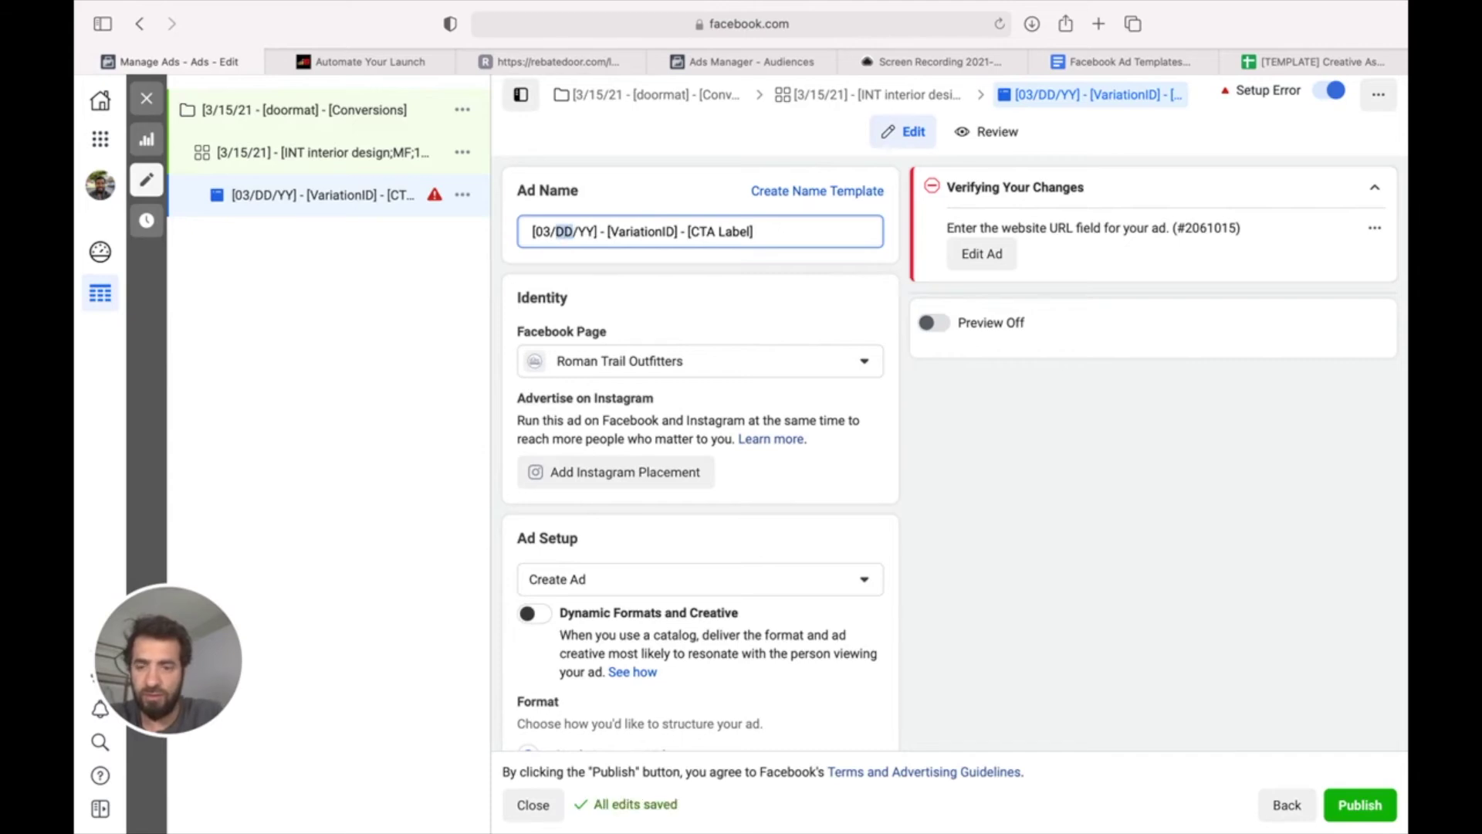
pyautogui.write('15')
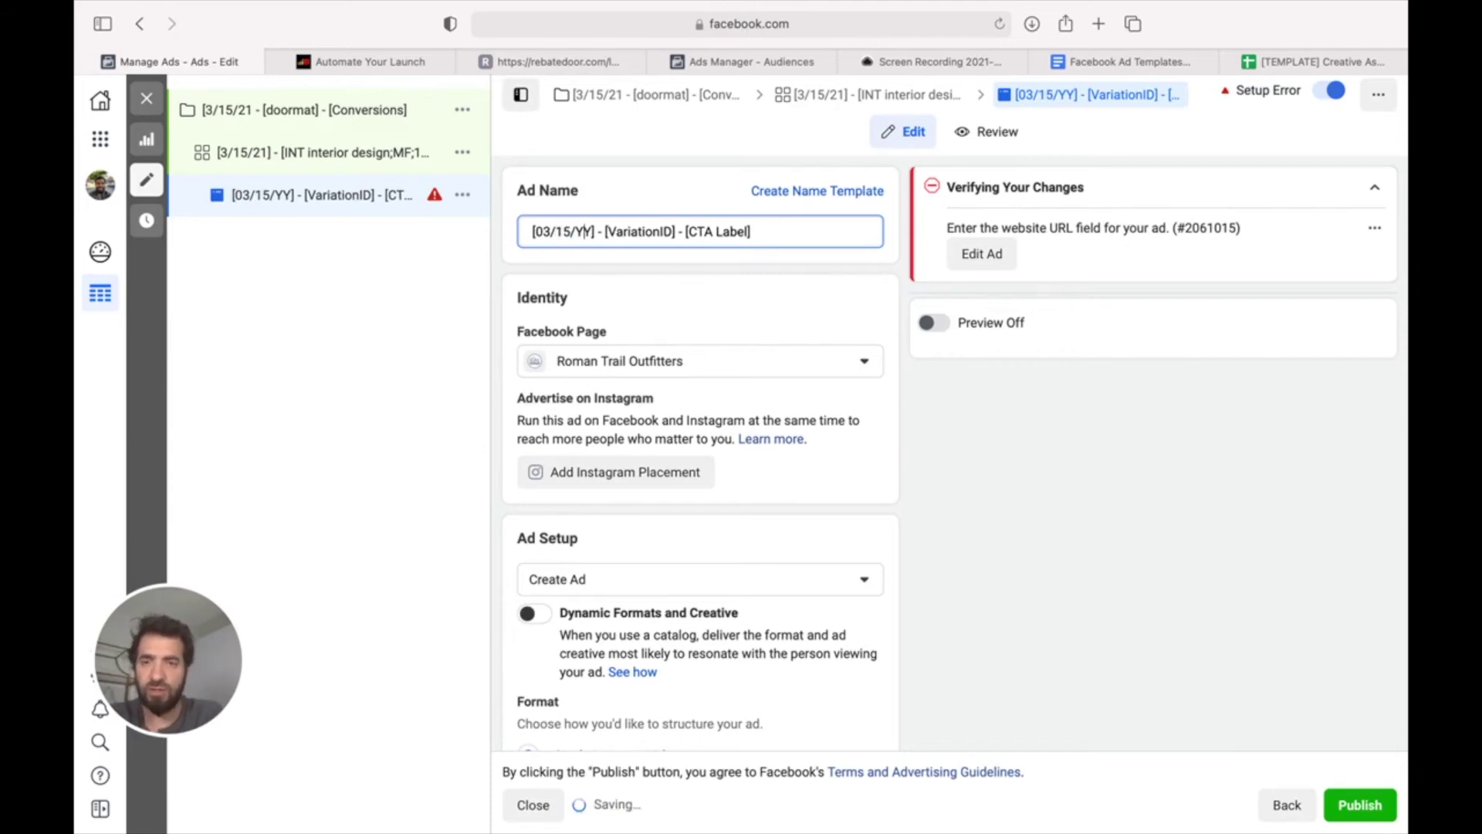
pyautogui.doubleClick(588, 231)
pyautogui.write('21')
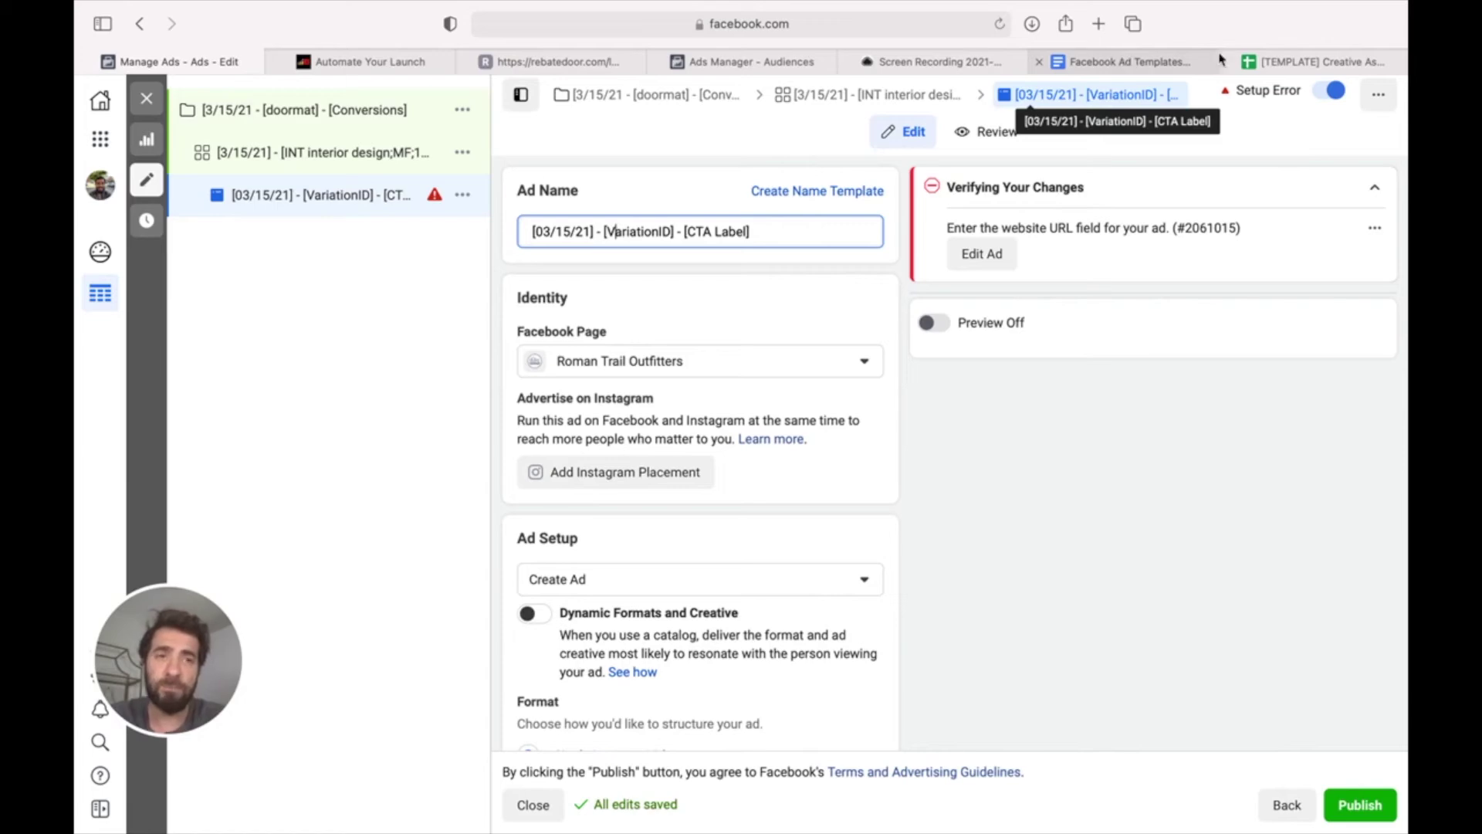
# - Open the Creative Asset Repository spreadsheet and examine its headline, body and creative asset entries
pyautogui.click(1261, 64)
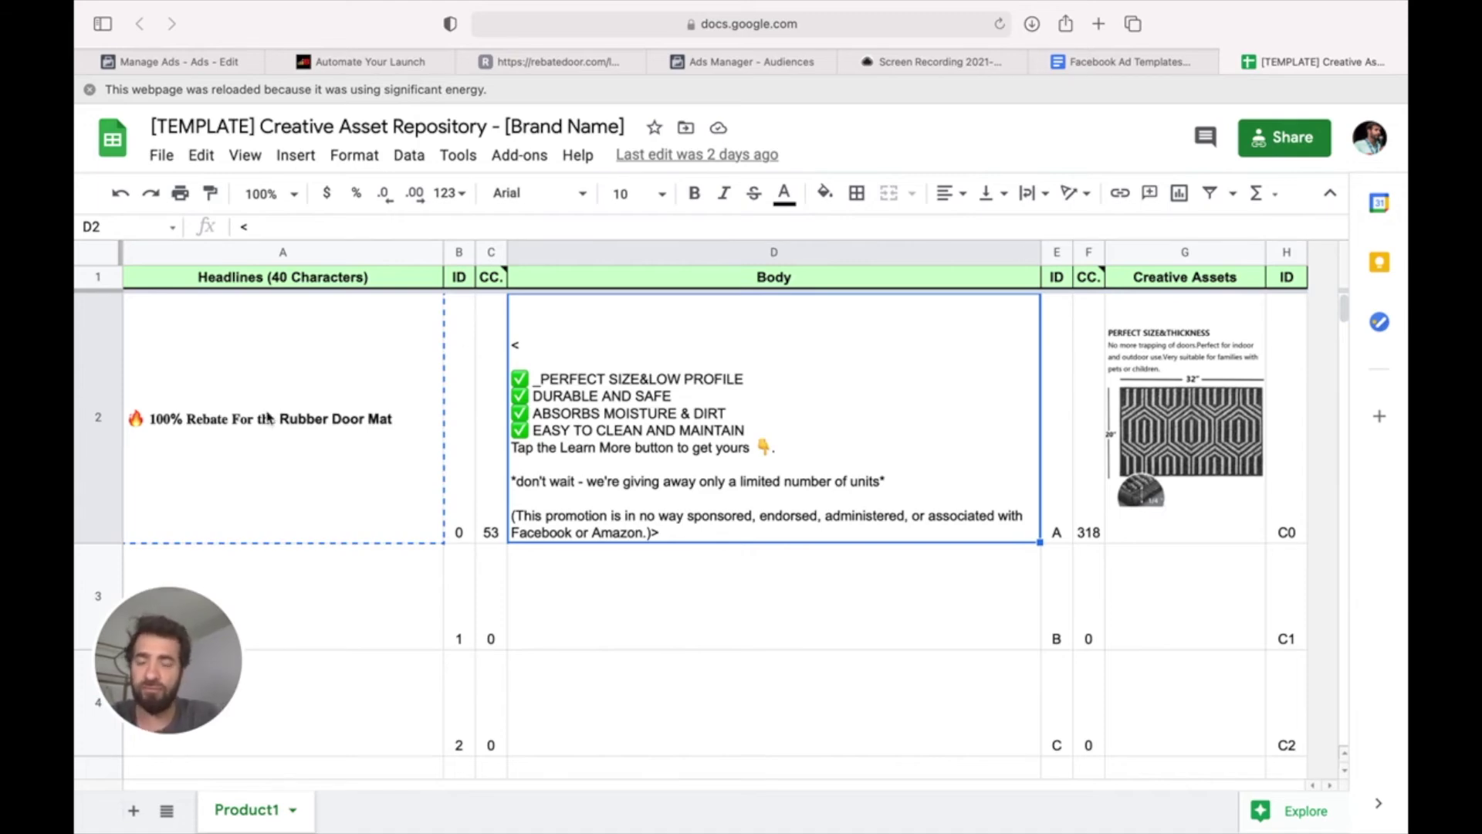
pyautogui.scroll(-10, 268, 444)
pyautogui.scroll(10, 269, 444)
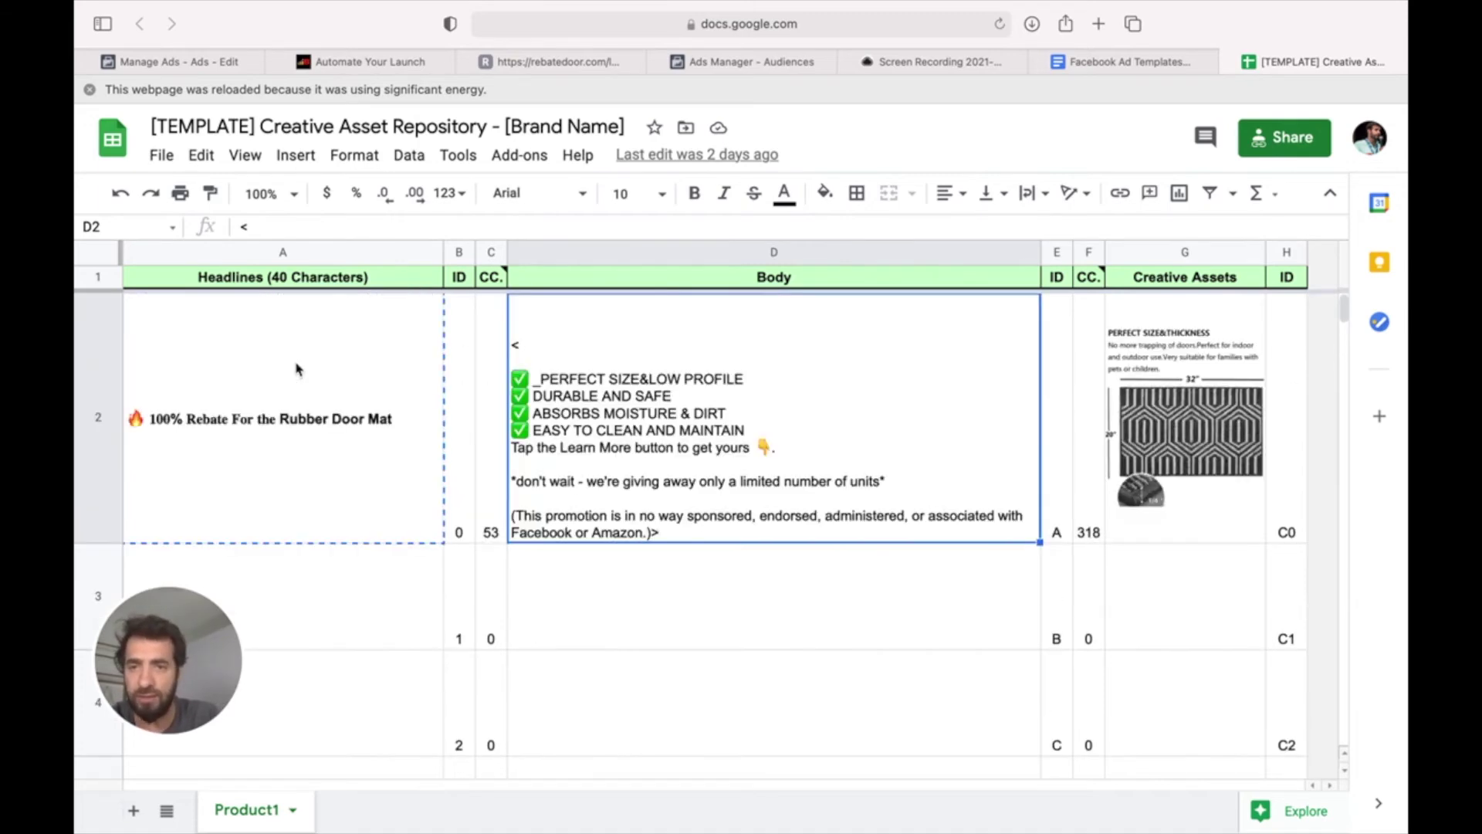
pyautogui.scroll(-5, 662, 338)
pyautogui.scroll(5, 666, 340)
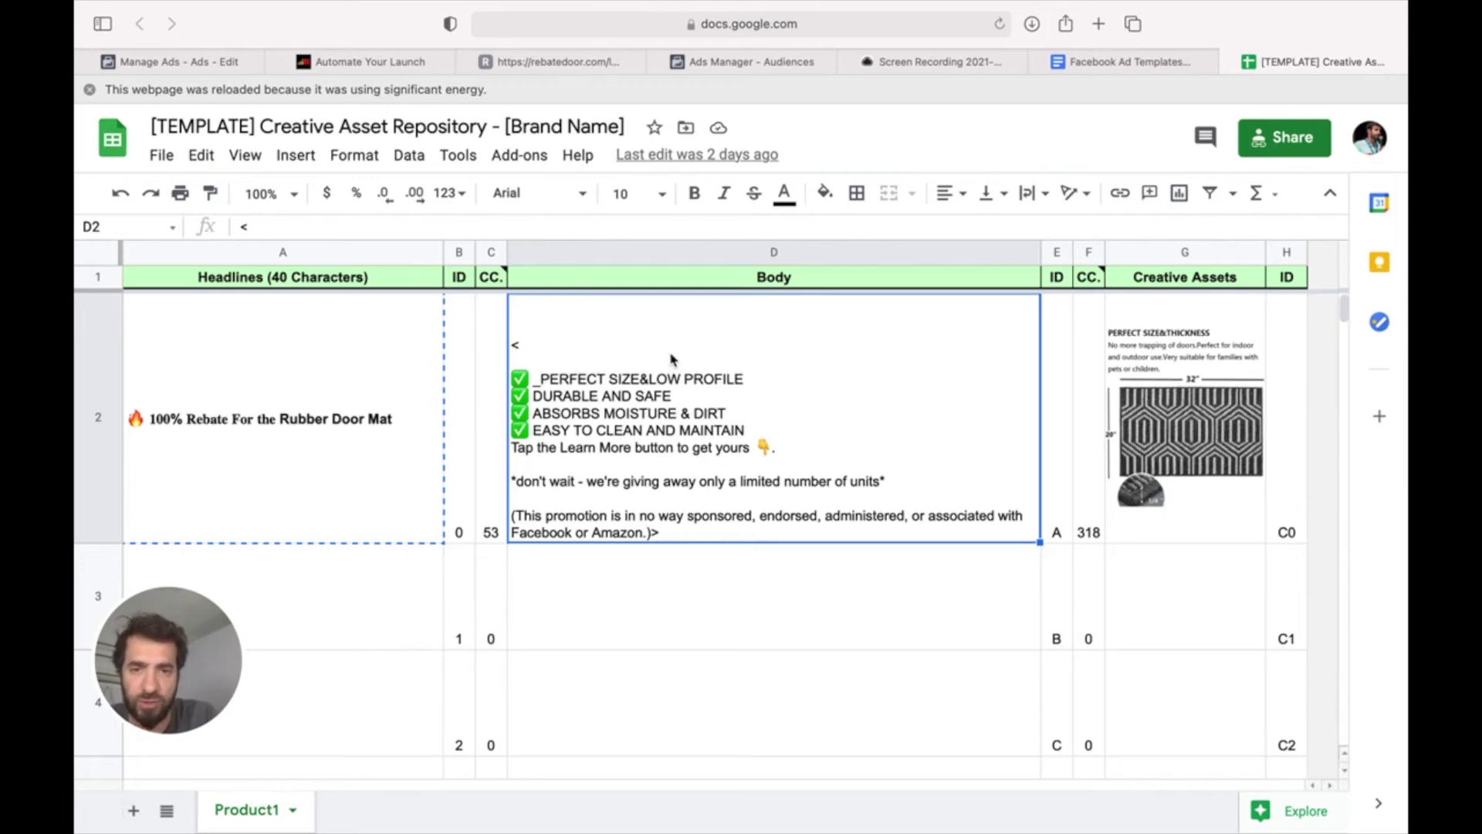
pyautogui.click(1213, 330)
pyautogui.click(1221, 568)
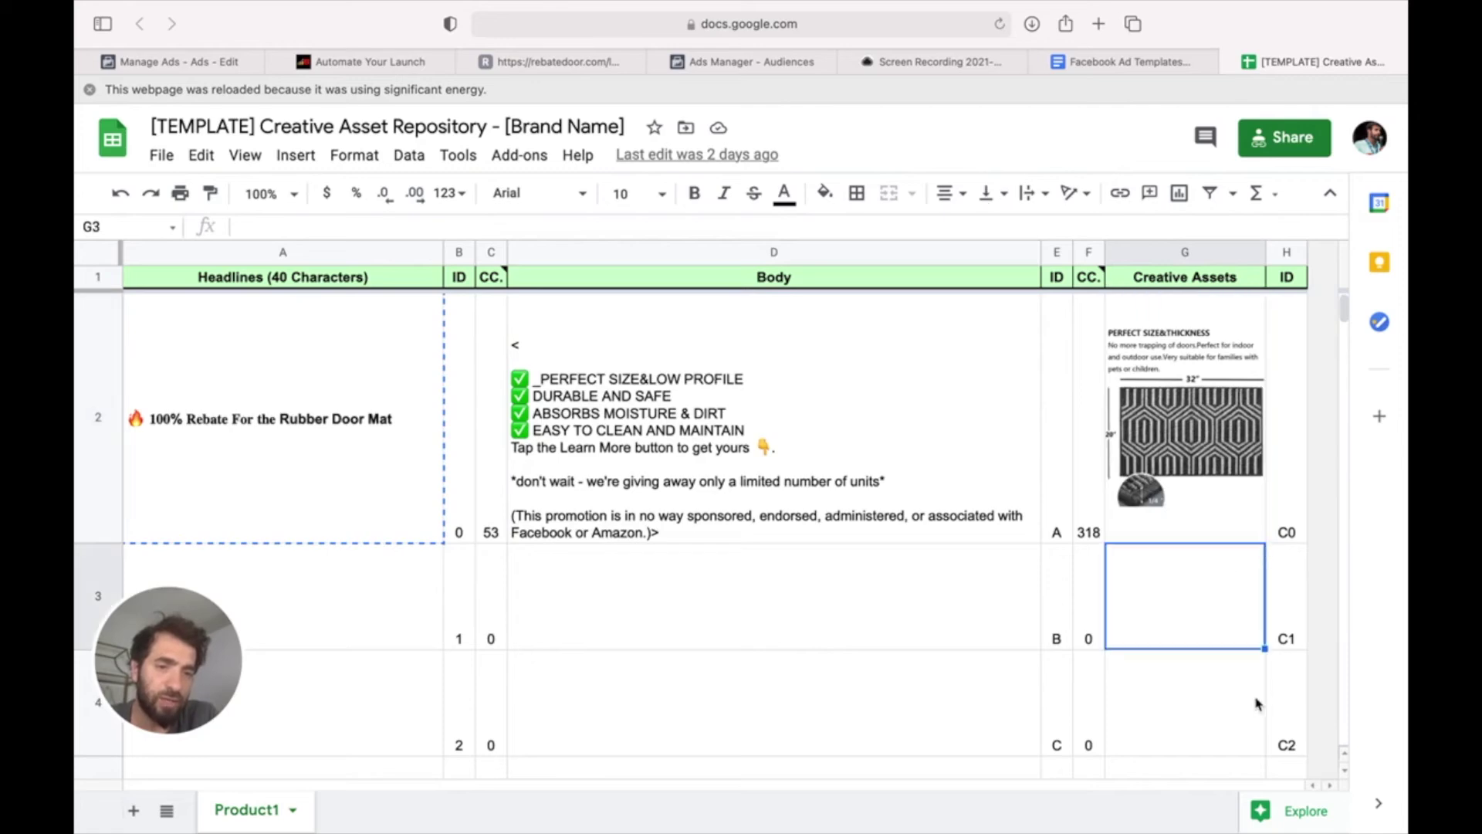
# - Copy the doormat ad's body text from the first entry in the Creative Asset Repository
pyautogui.click(241, 391)
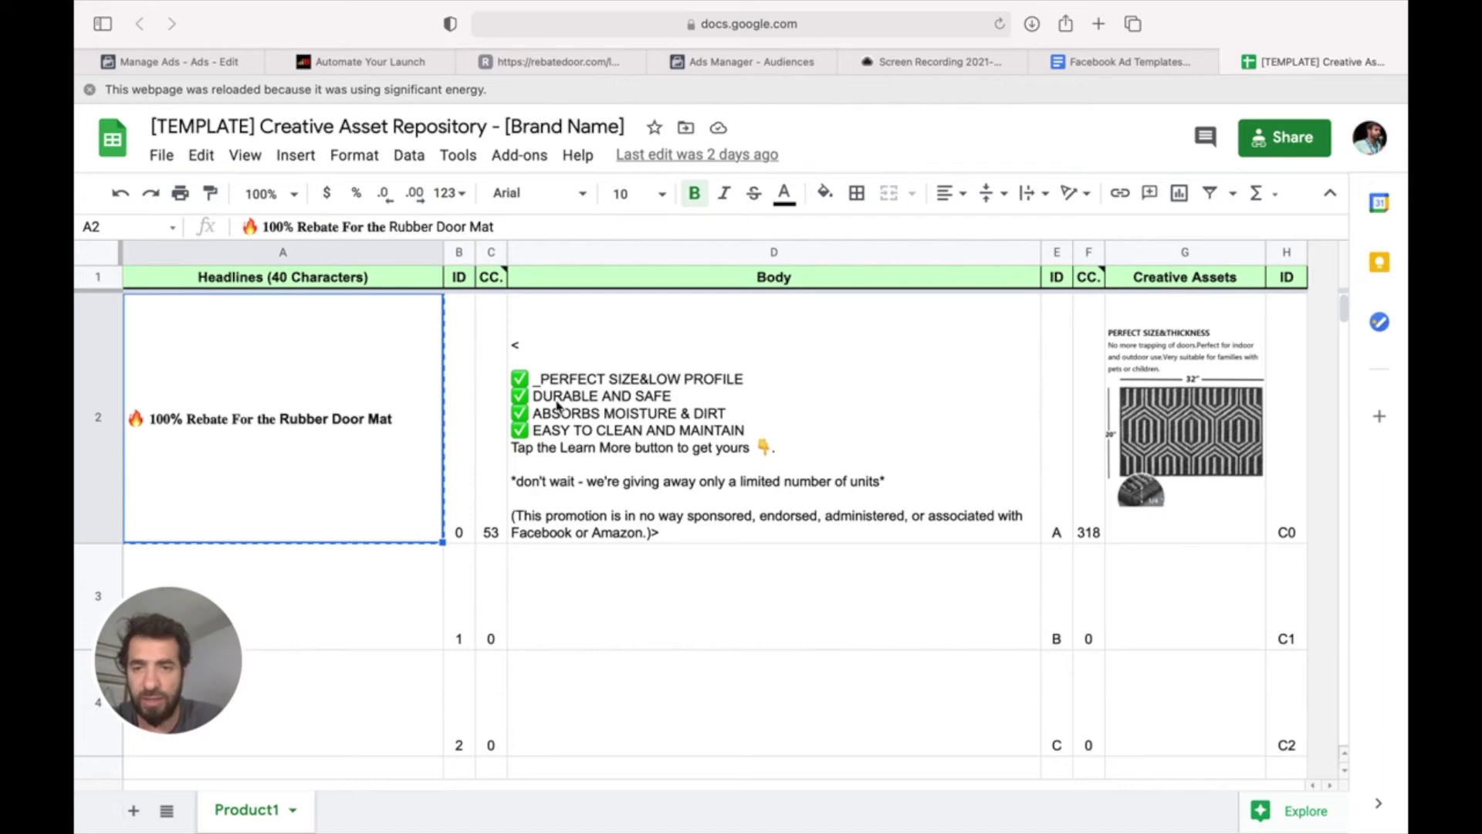
pyautogui.click(681, 395)
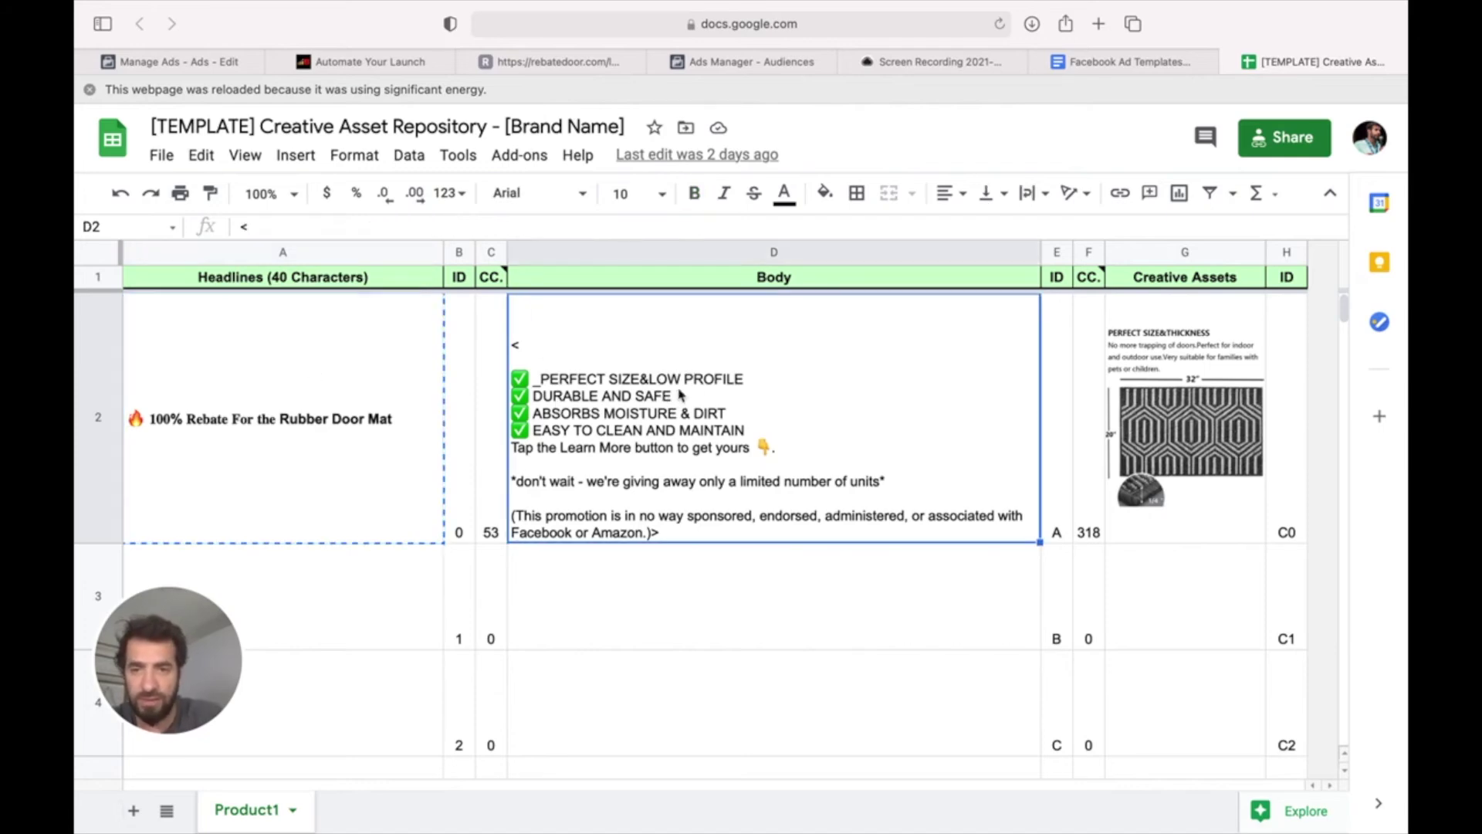
pyautogui.press('cmd+c')
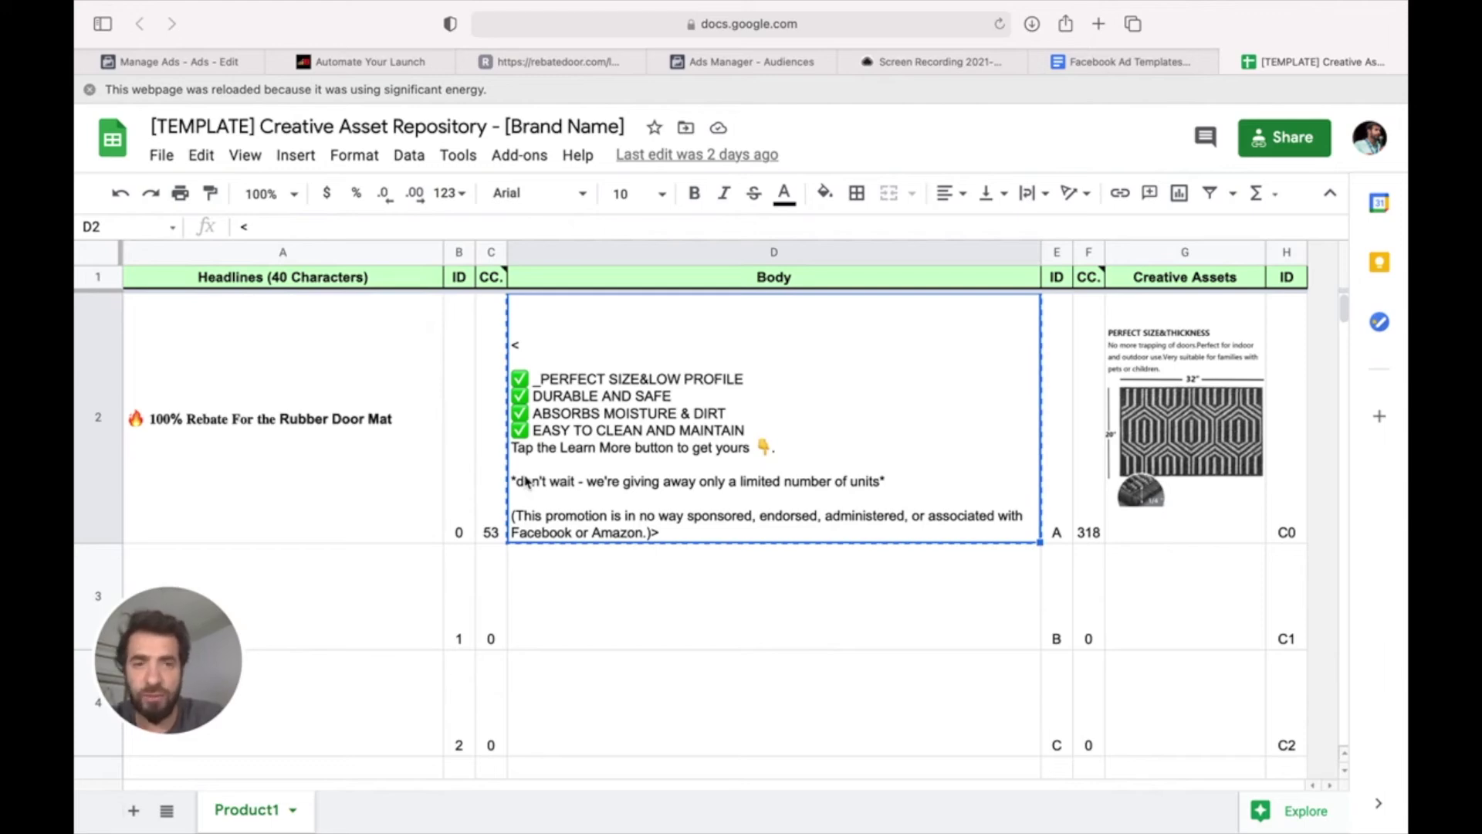
# - Examine the headline, body and creative asset IDs of the first entry in the Creative Asset Repository
pyautogui.click(280, 540)
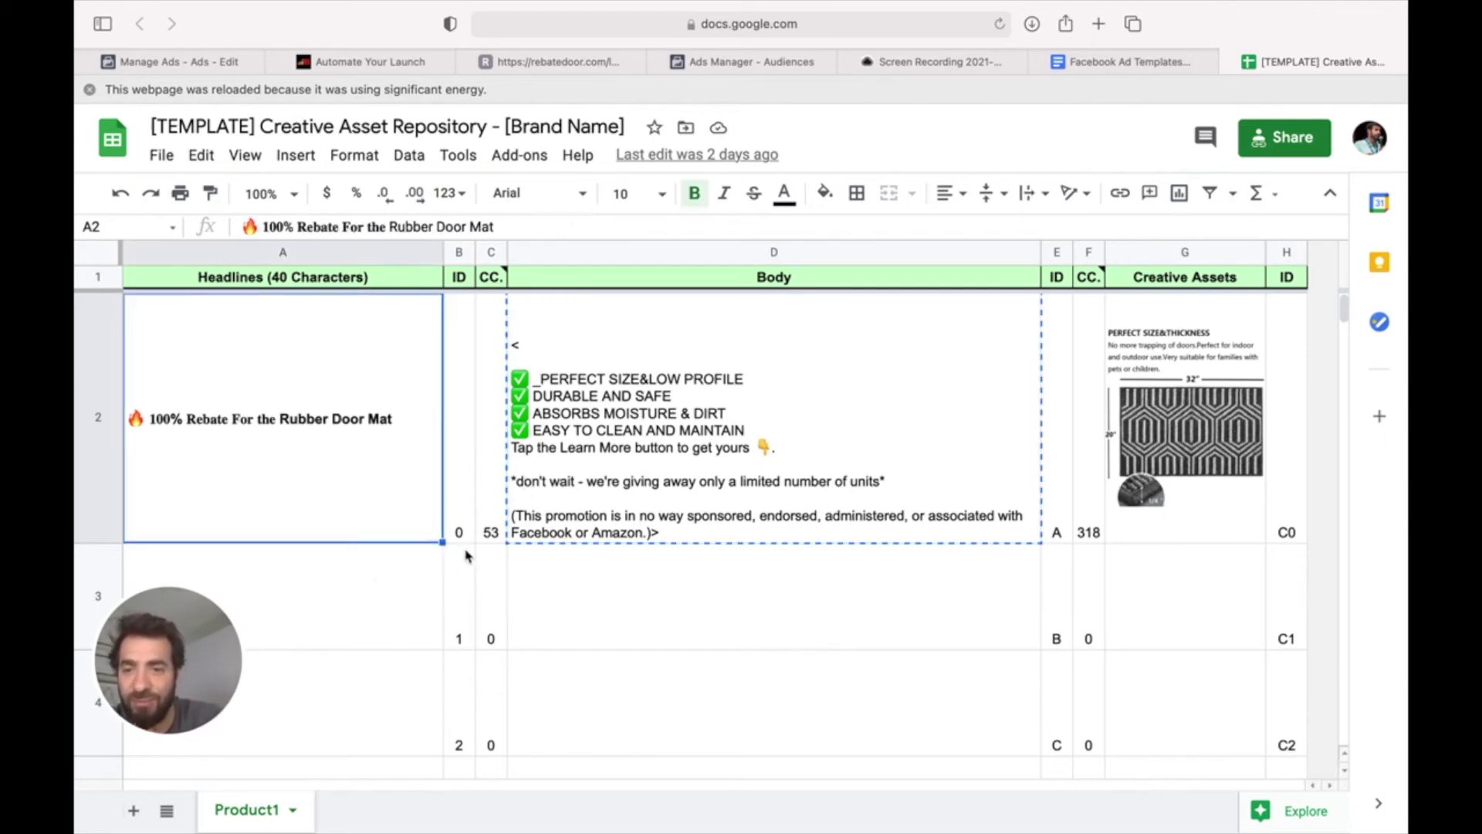
pyautogui.click(459, 280)
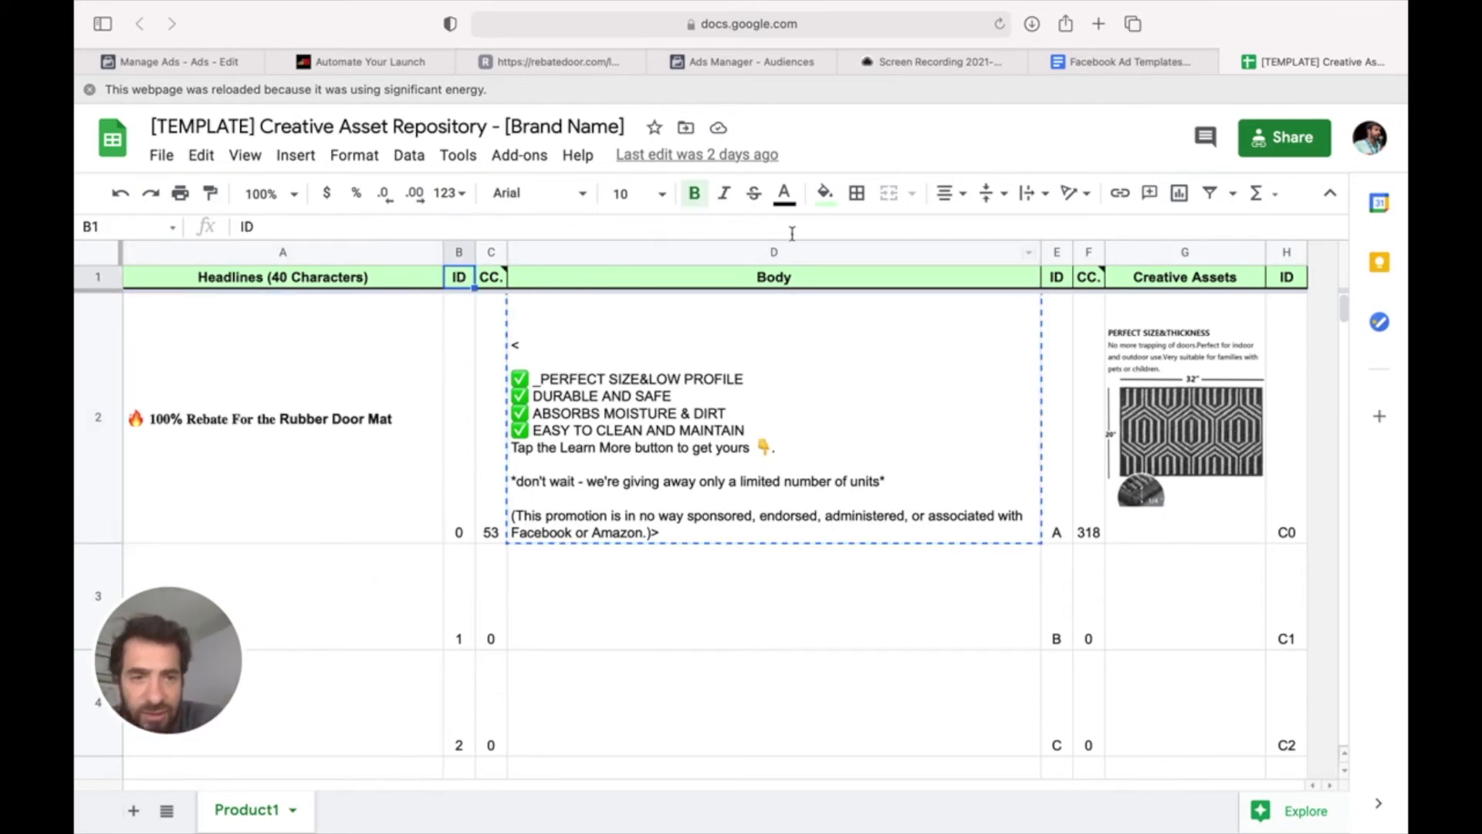
pyautogui.click(1057, 279)
pyautogui.click(1283, 282)
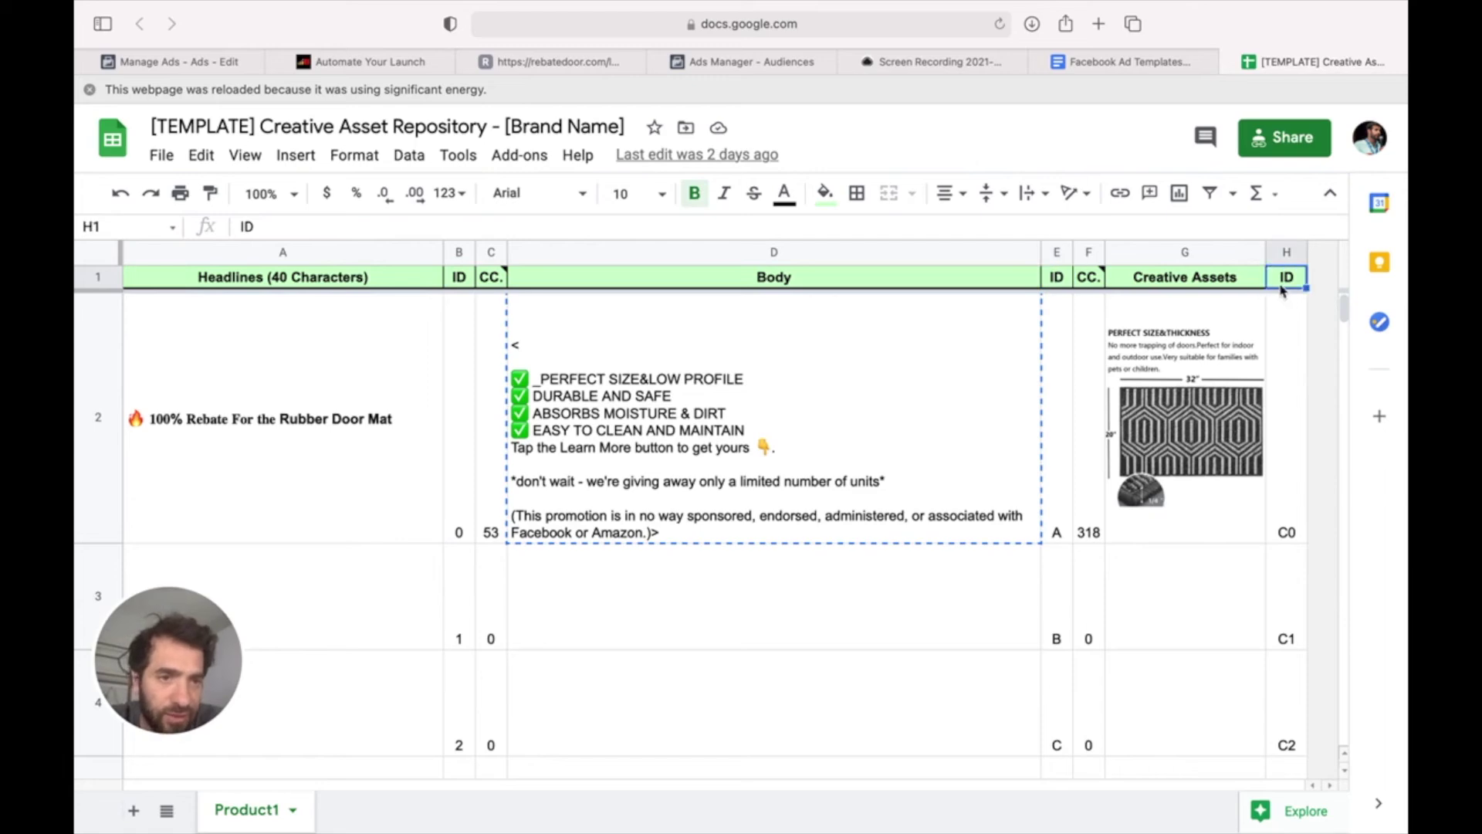
pyautogui.click(425, 532)
pyautogui.click(459, 538)
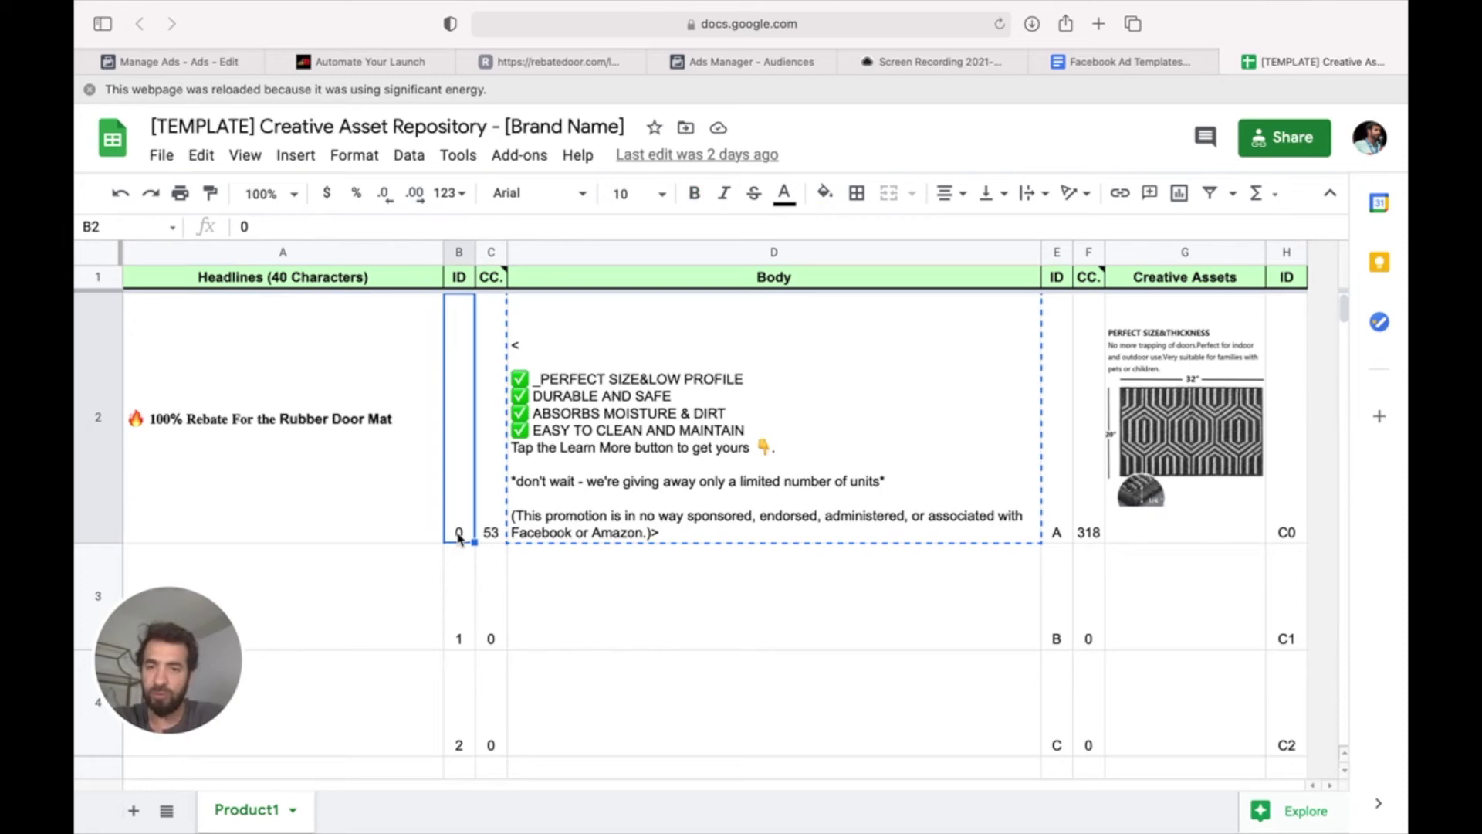
pyautogui.click(1035, 528)
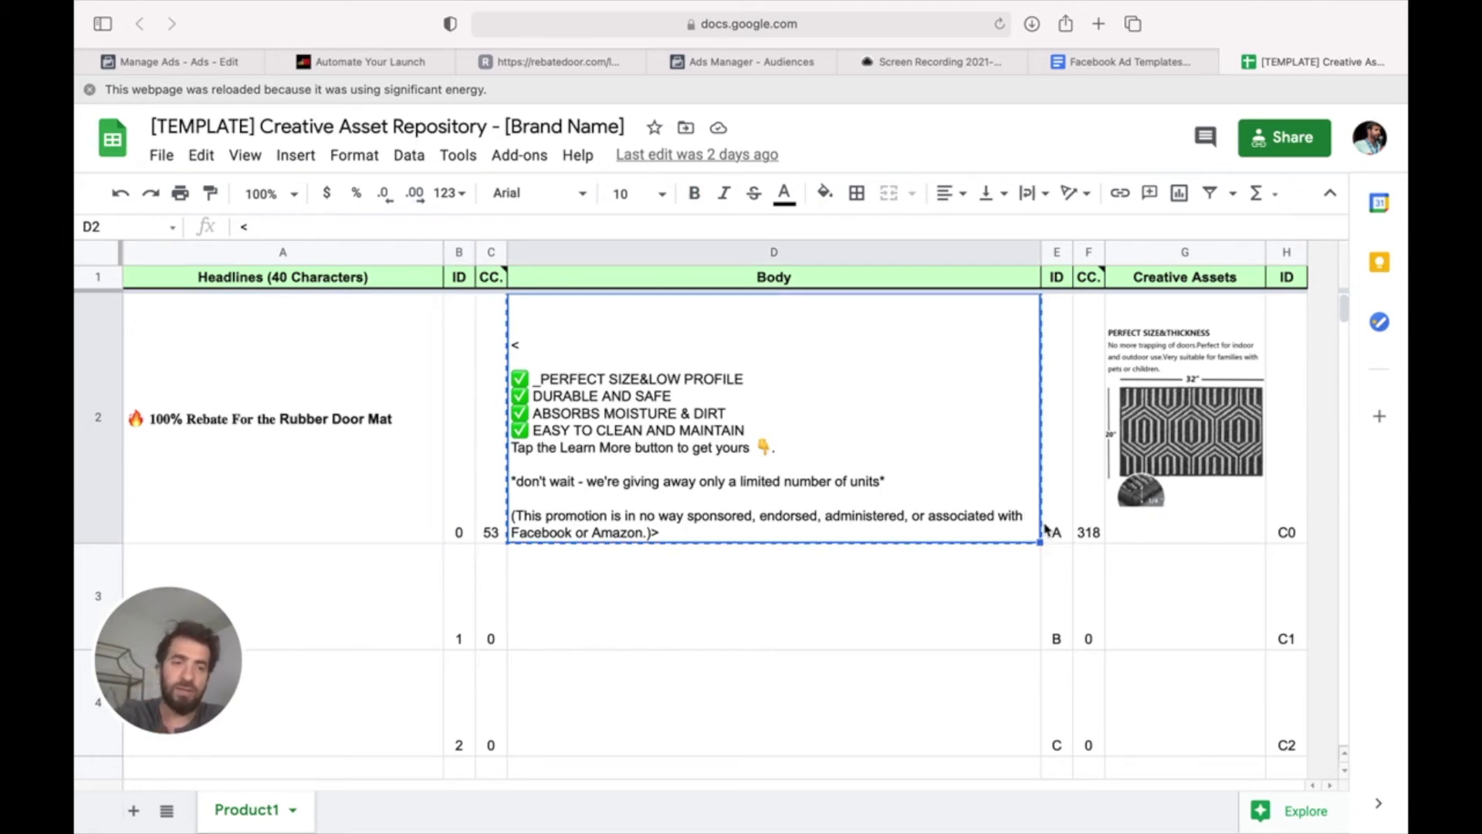
pyautogui.click(1291, 536)
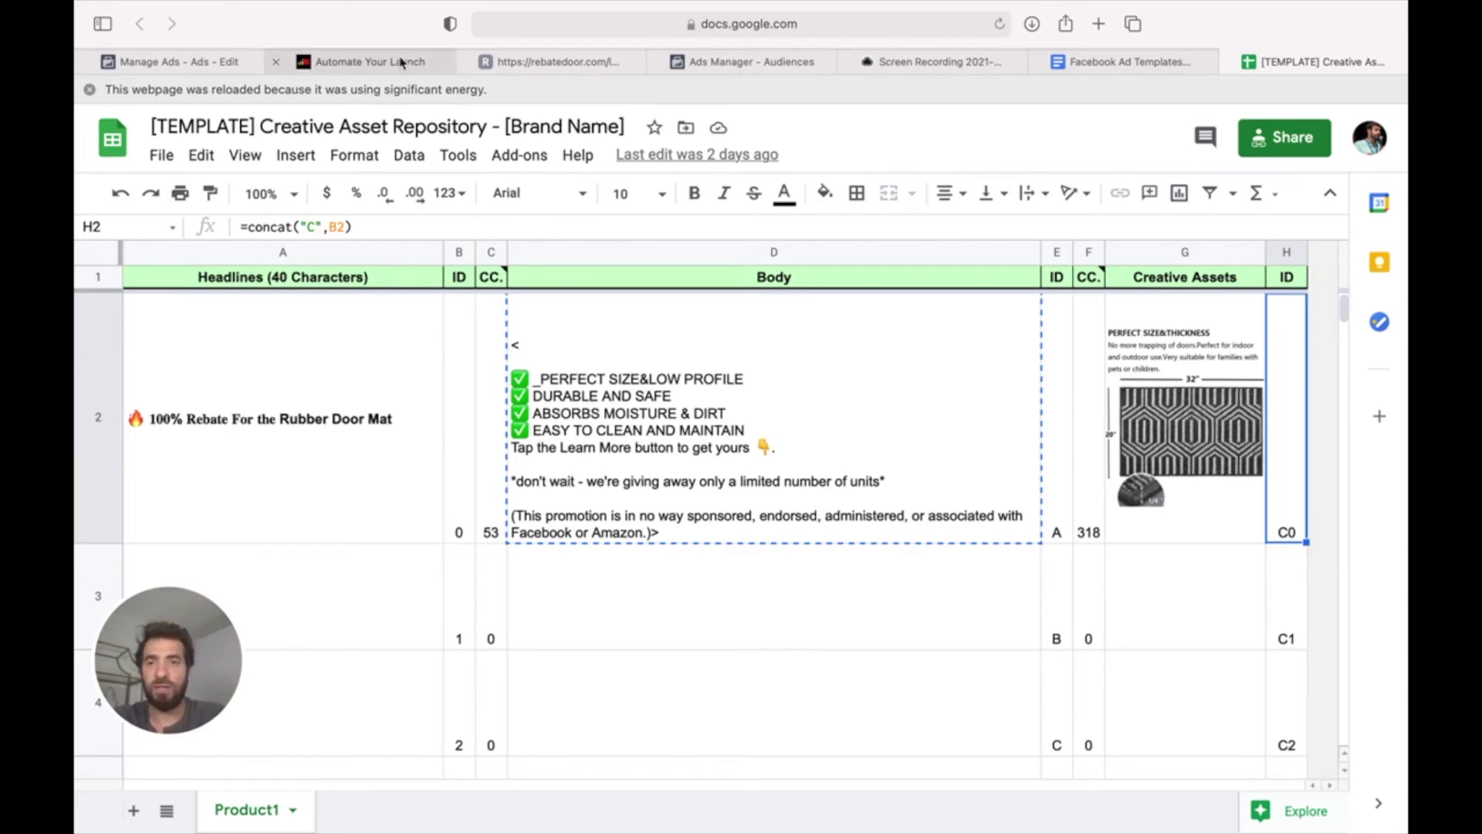
# - Switch back to Ads Manager and replace the VariationID placeholder in the ad name with 0ac0
pyautogui.click(536, 61)
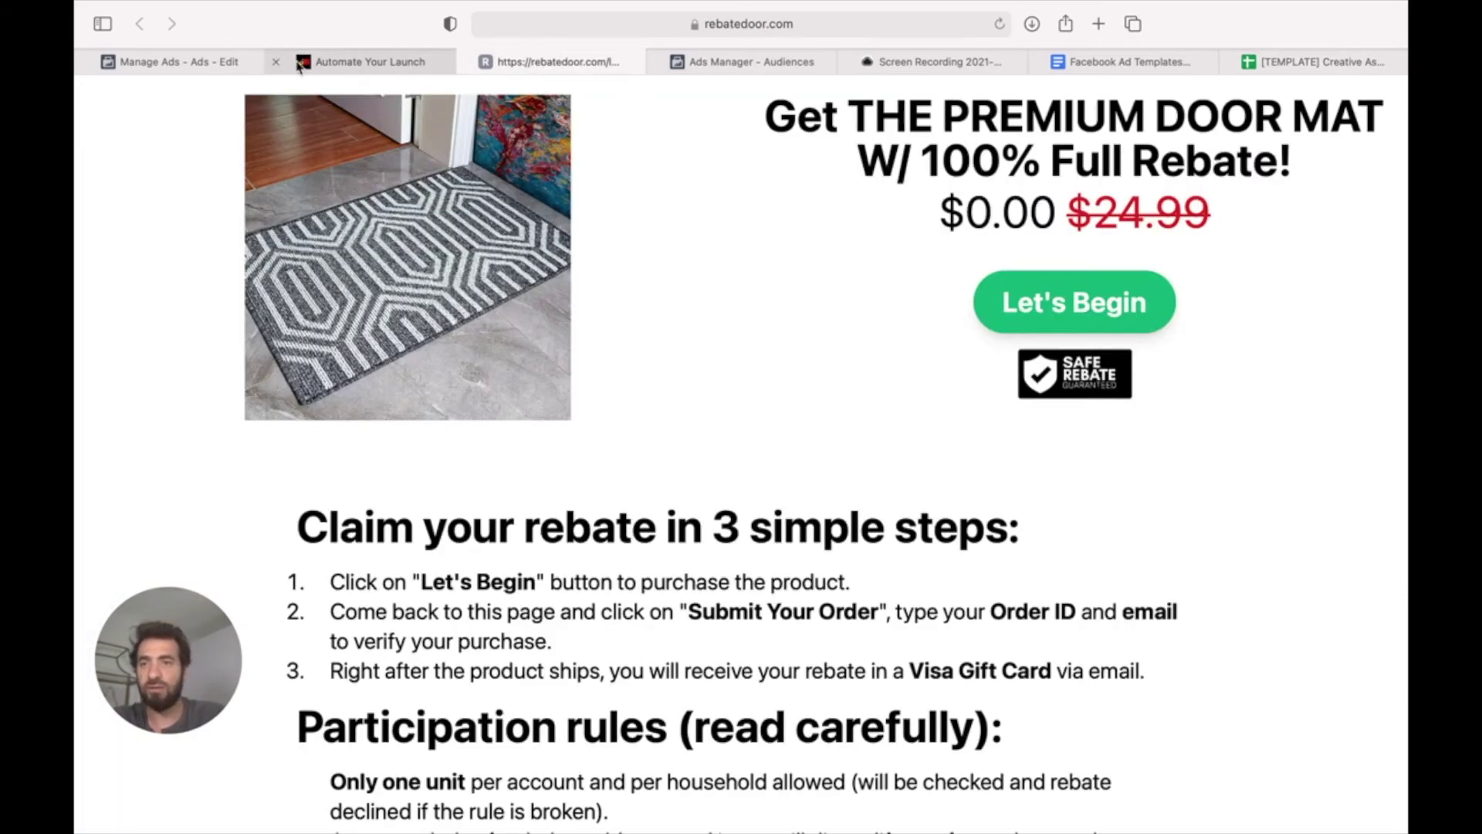
pyautogui.click(177, 62)
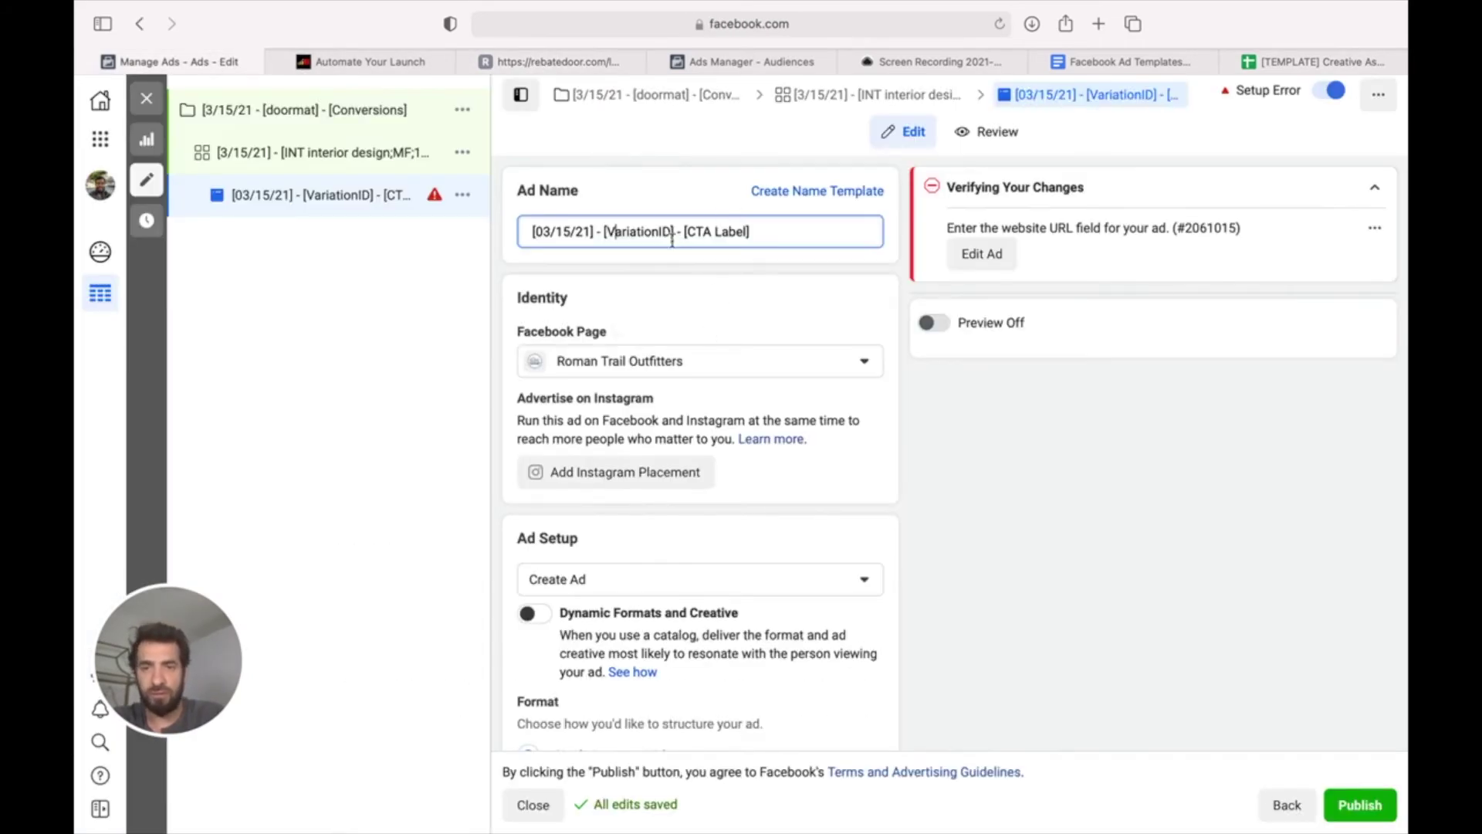
pyautogui.moveTo(673, 231)
pyautogui.mouseDown()
pyautogui.moveTo(607, 230)
pyautogui.moveTo(671, 229)
pyautogui.mouseUp()
pyautogui.click(631, 229)
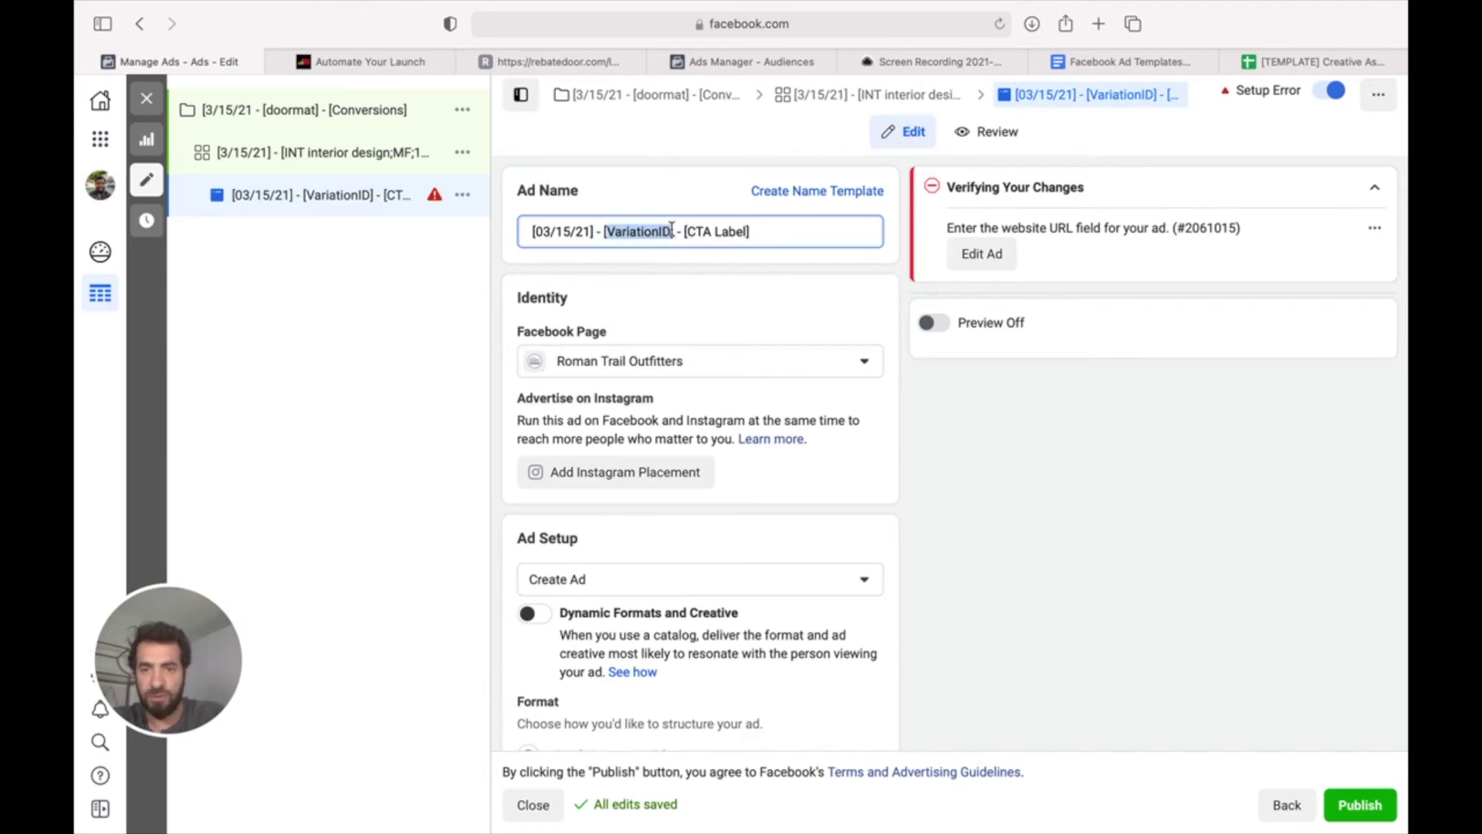
pyautogui.press('BackSpace')
pyautogui.write('0ac')
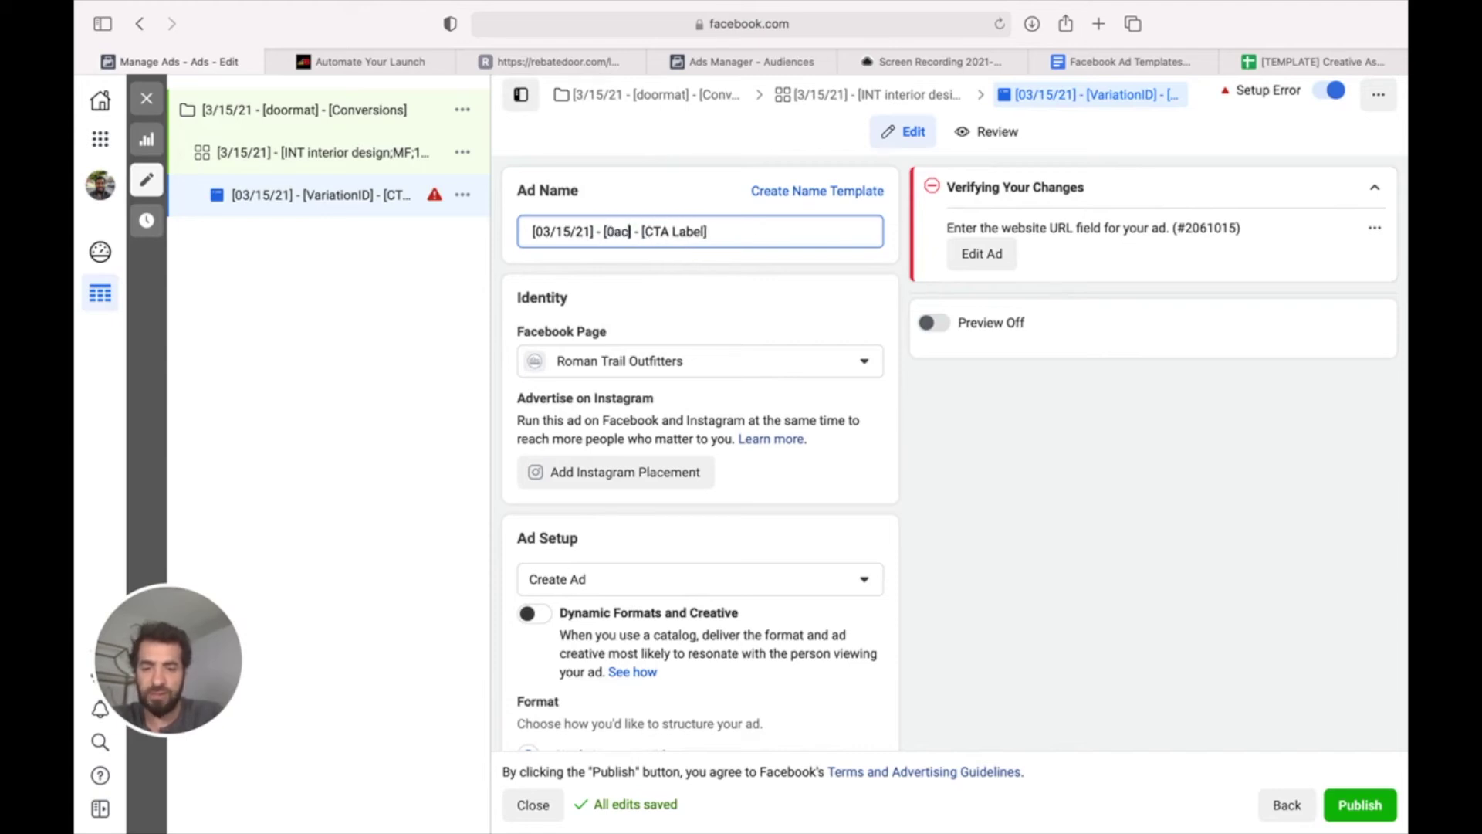
pyautogui.write('0')
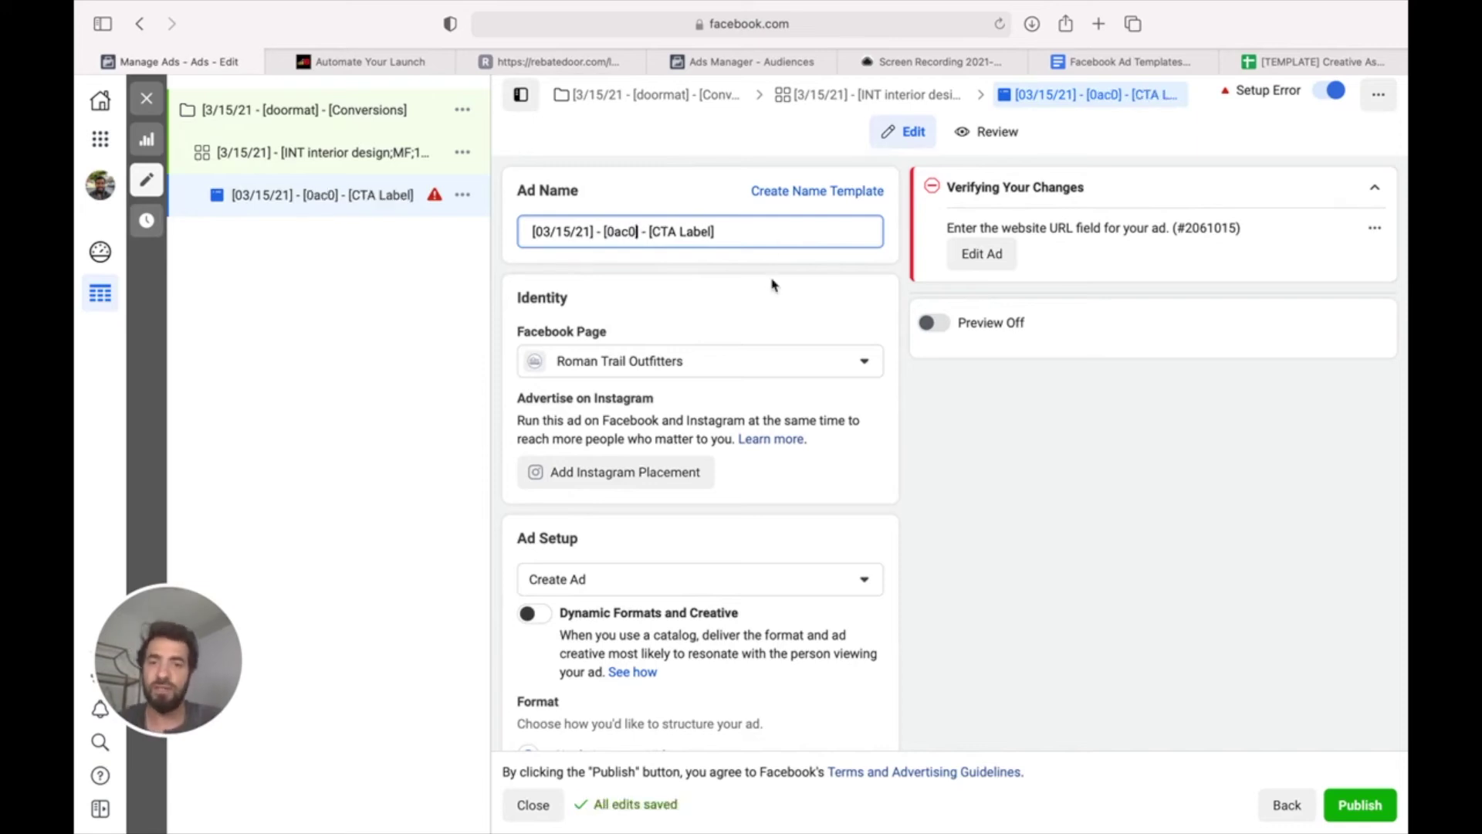
# - Replace the CTA Label placeholder in the ad name with Learn more, keeping the square brackets
pyautogui.moveTo(651, 231); pyautogui.dragTo(720, 237)
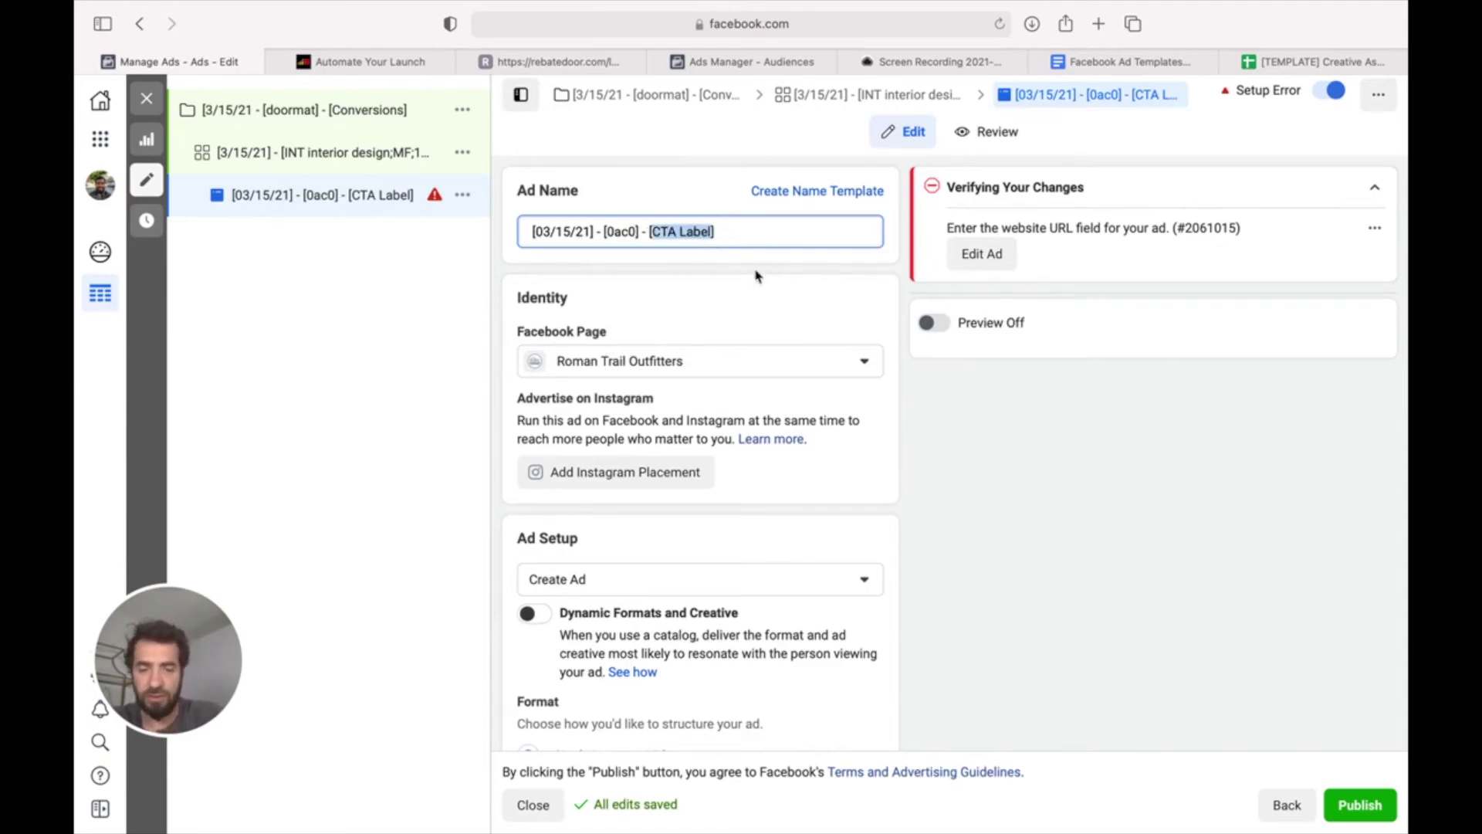
pyautogui.write('[L]')
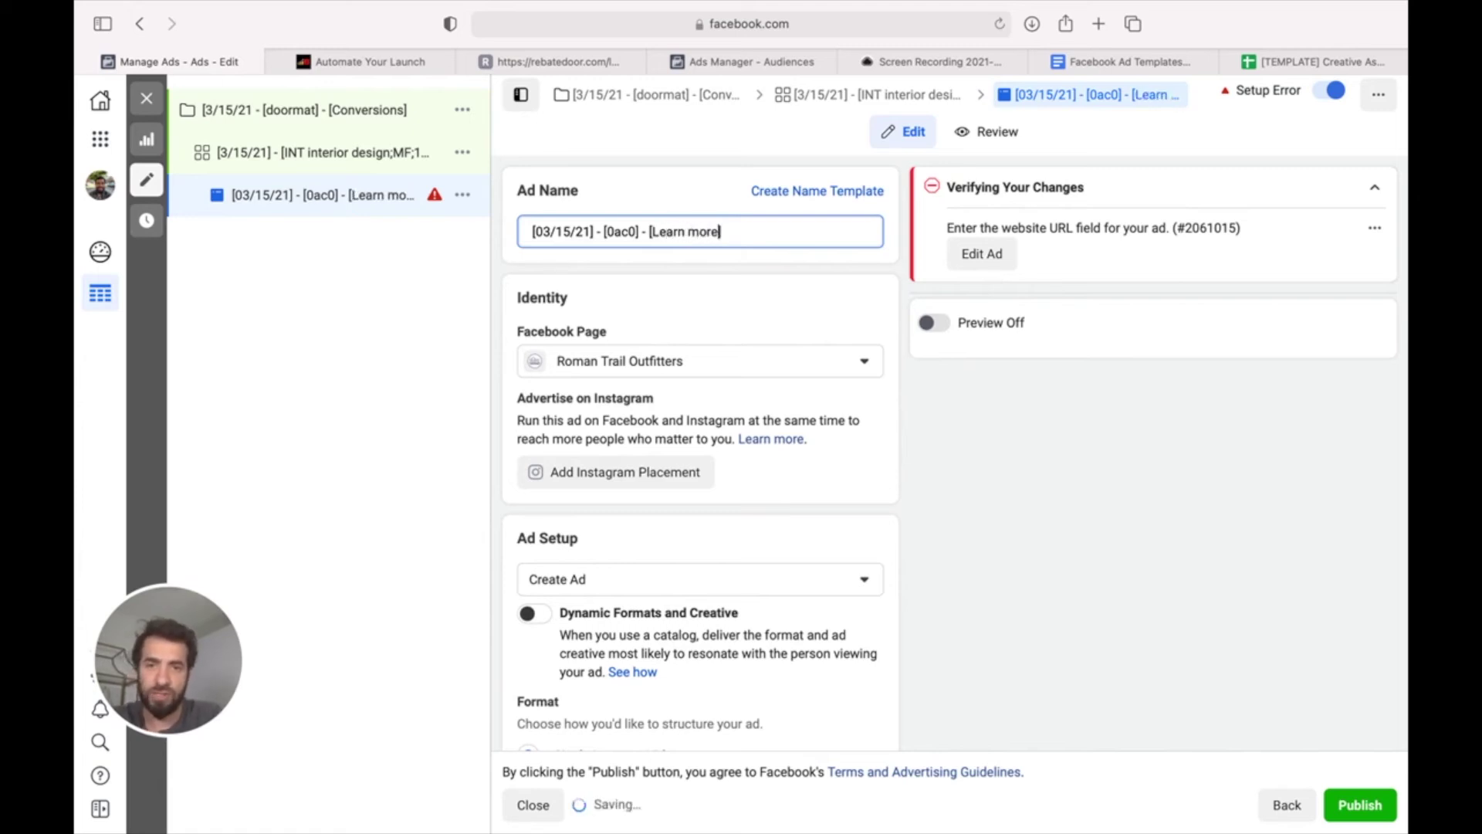
pyautogui.click(672, 287)
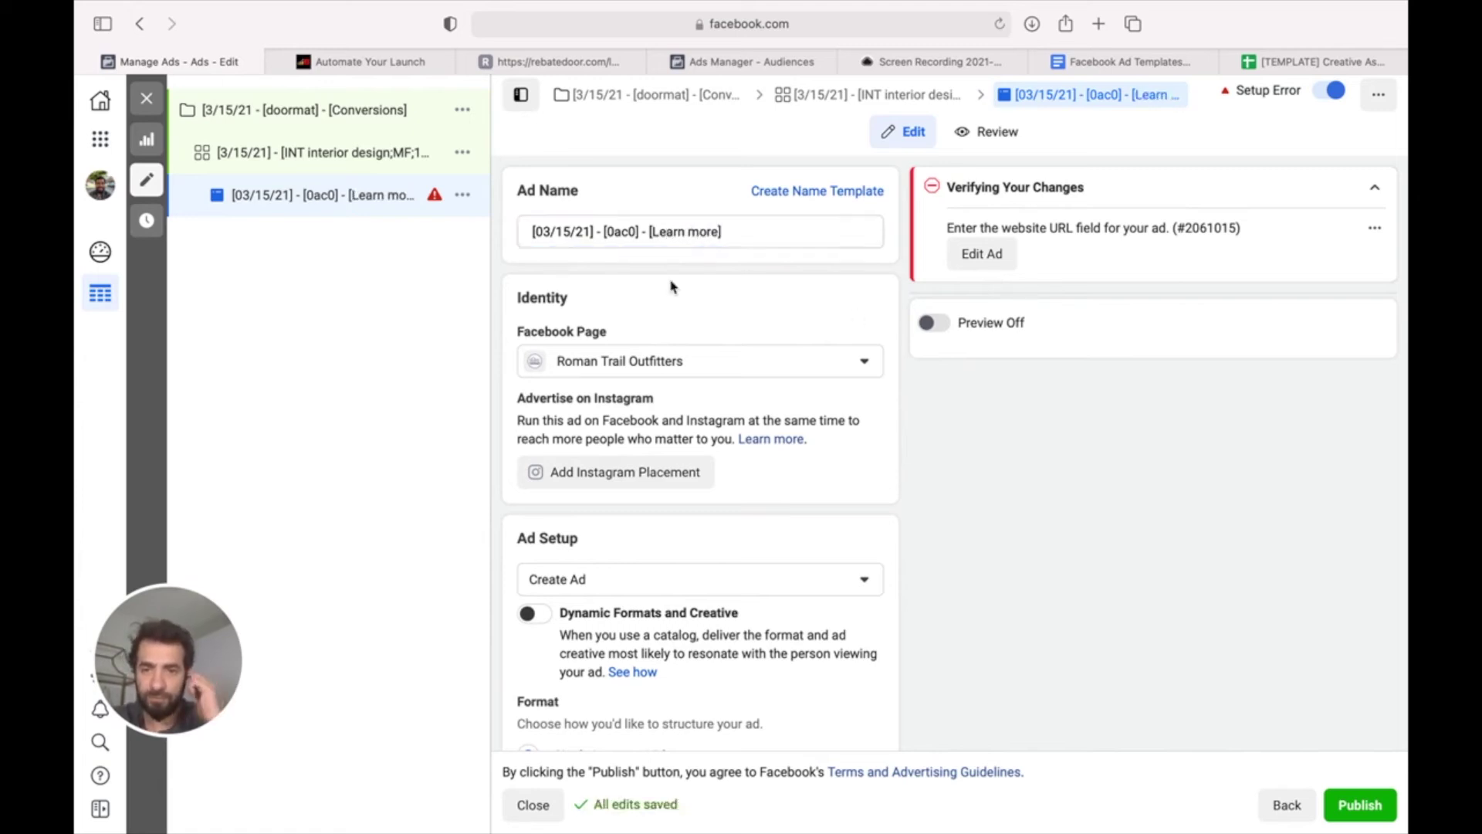
# - Review the ad's identity, setup and format settings and the available options for adding media
pyautogui.scroll(-5, 672, 293)
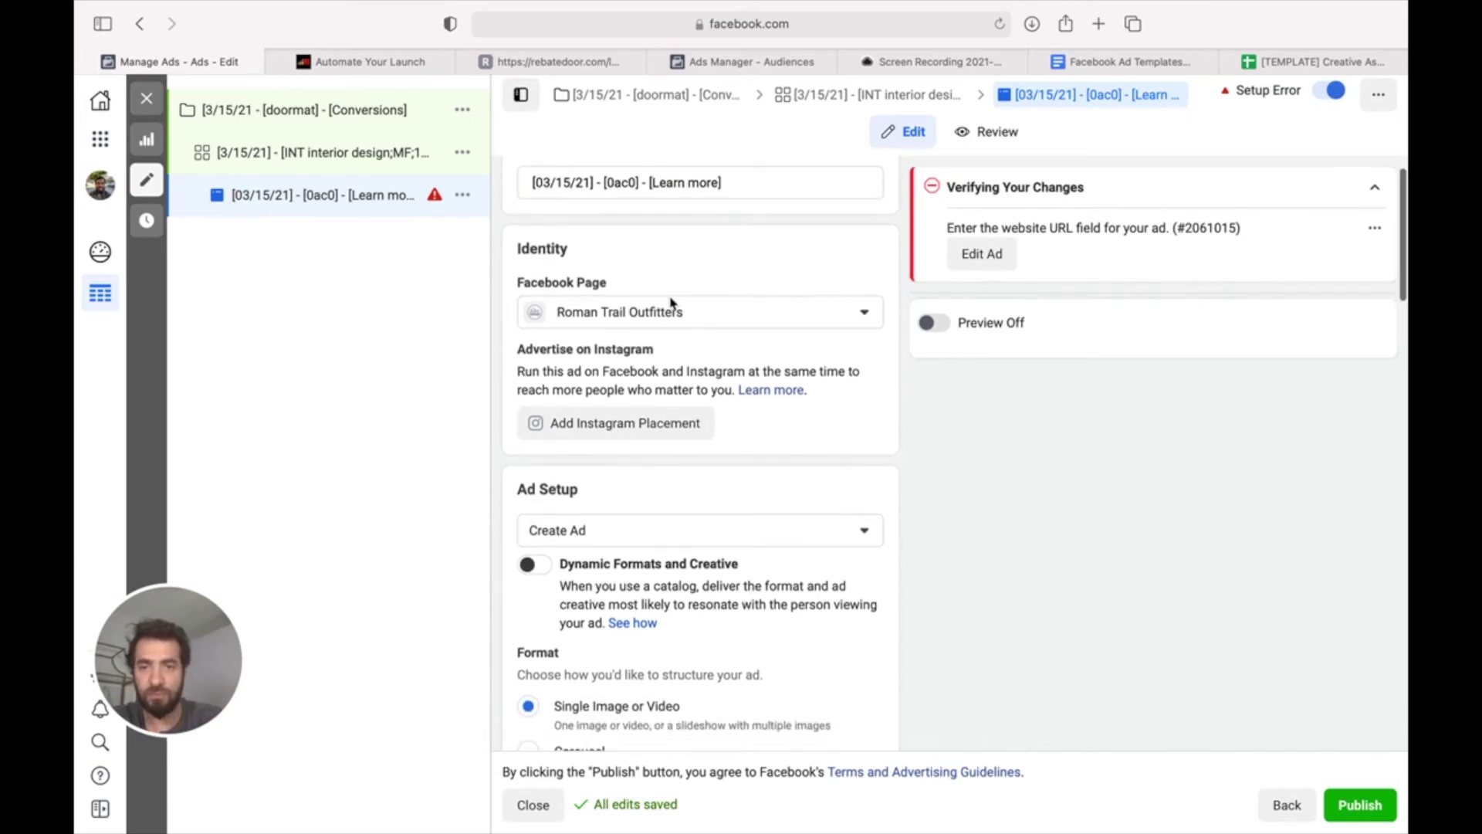
pyautogui.scroll(-3, 748, 305)
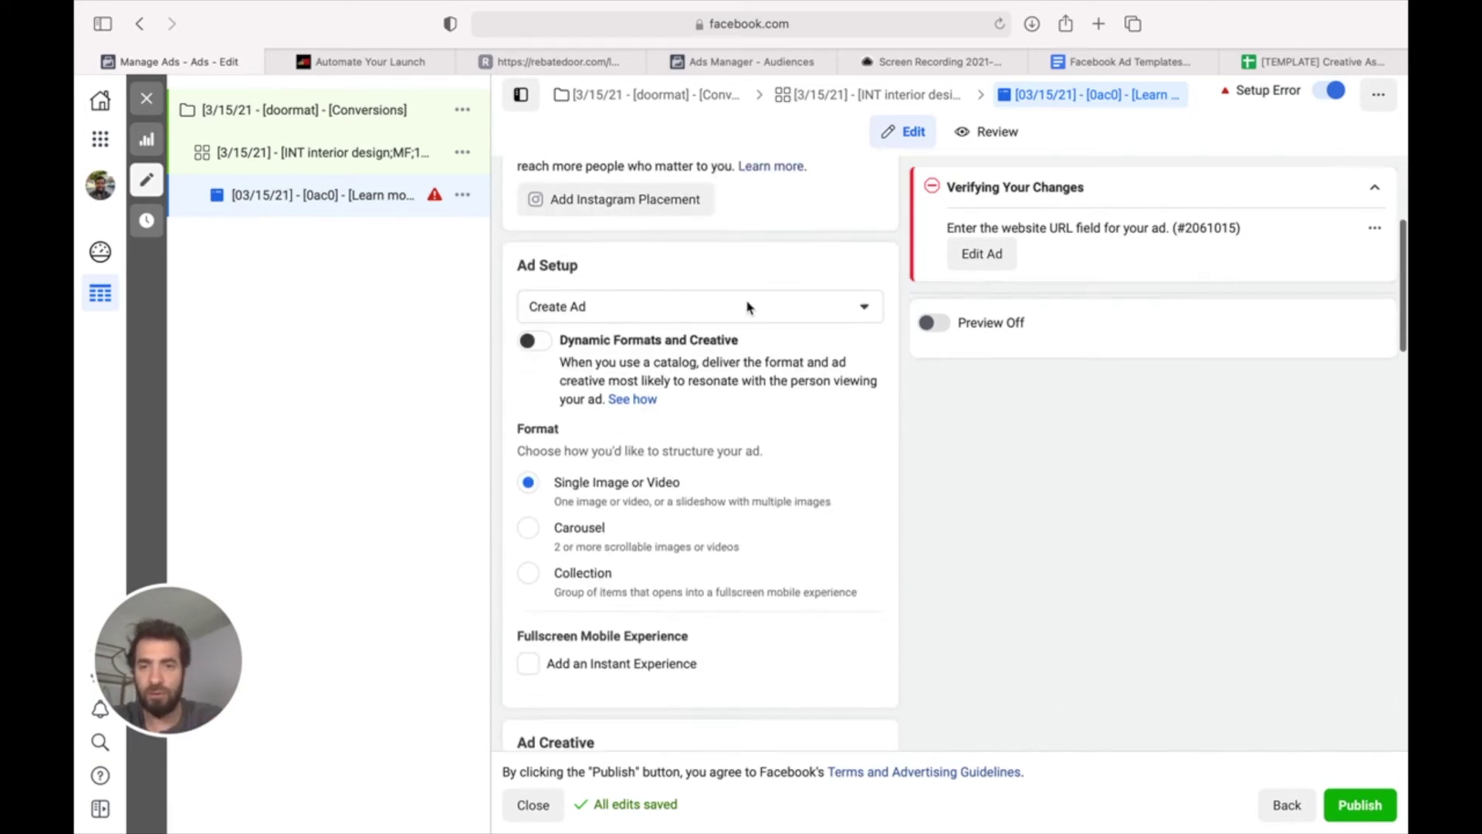
pyautogui.scroll(-1, 747, 307)
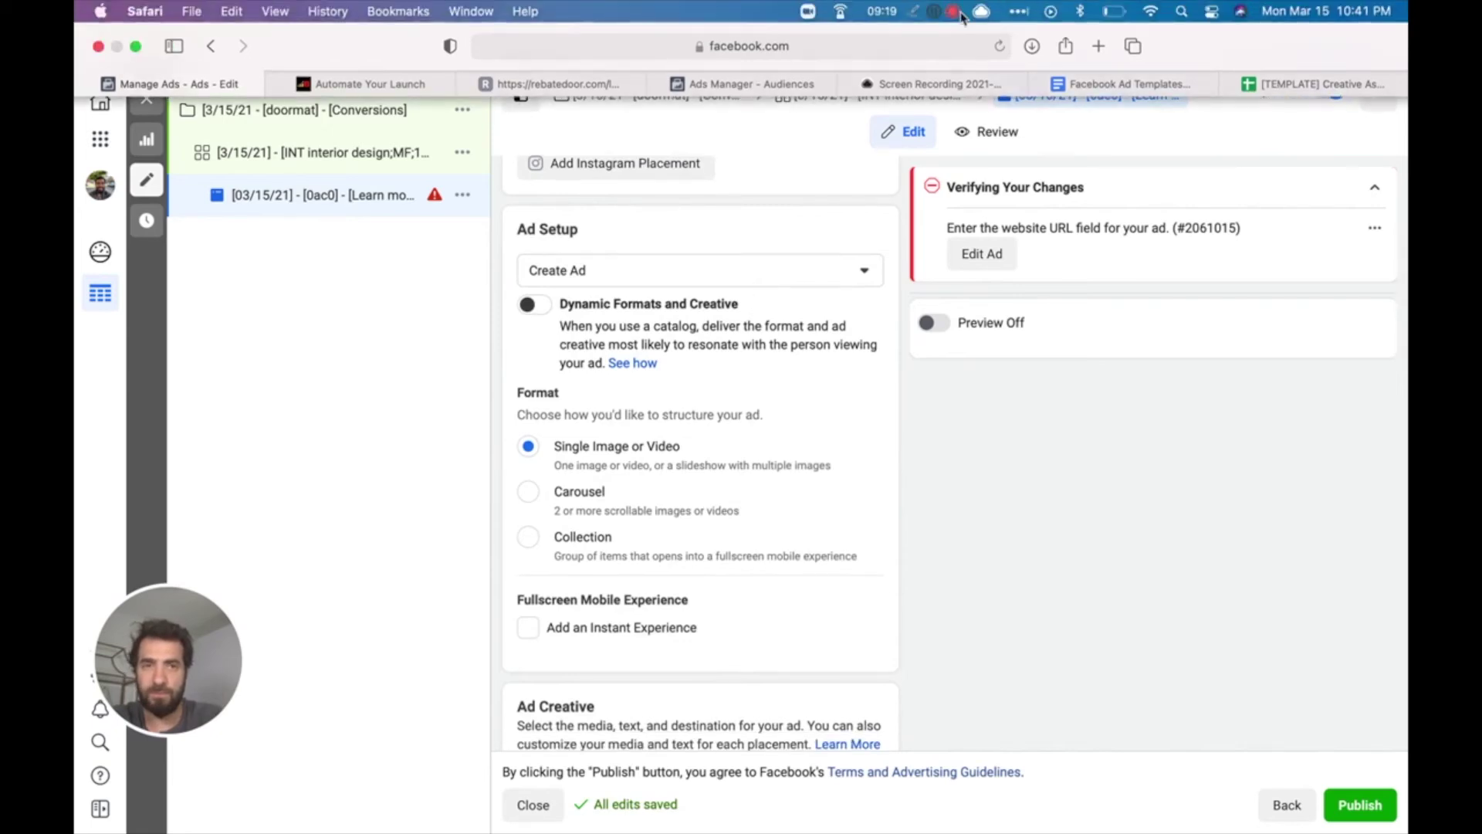
pyautogui.scroll(-1, 824, 342)
pyautogui.scroll(-2, 823, 342)
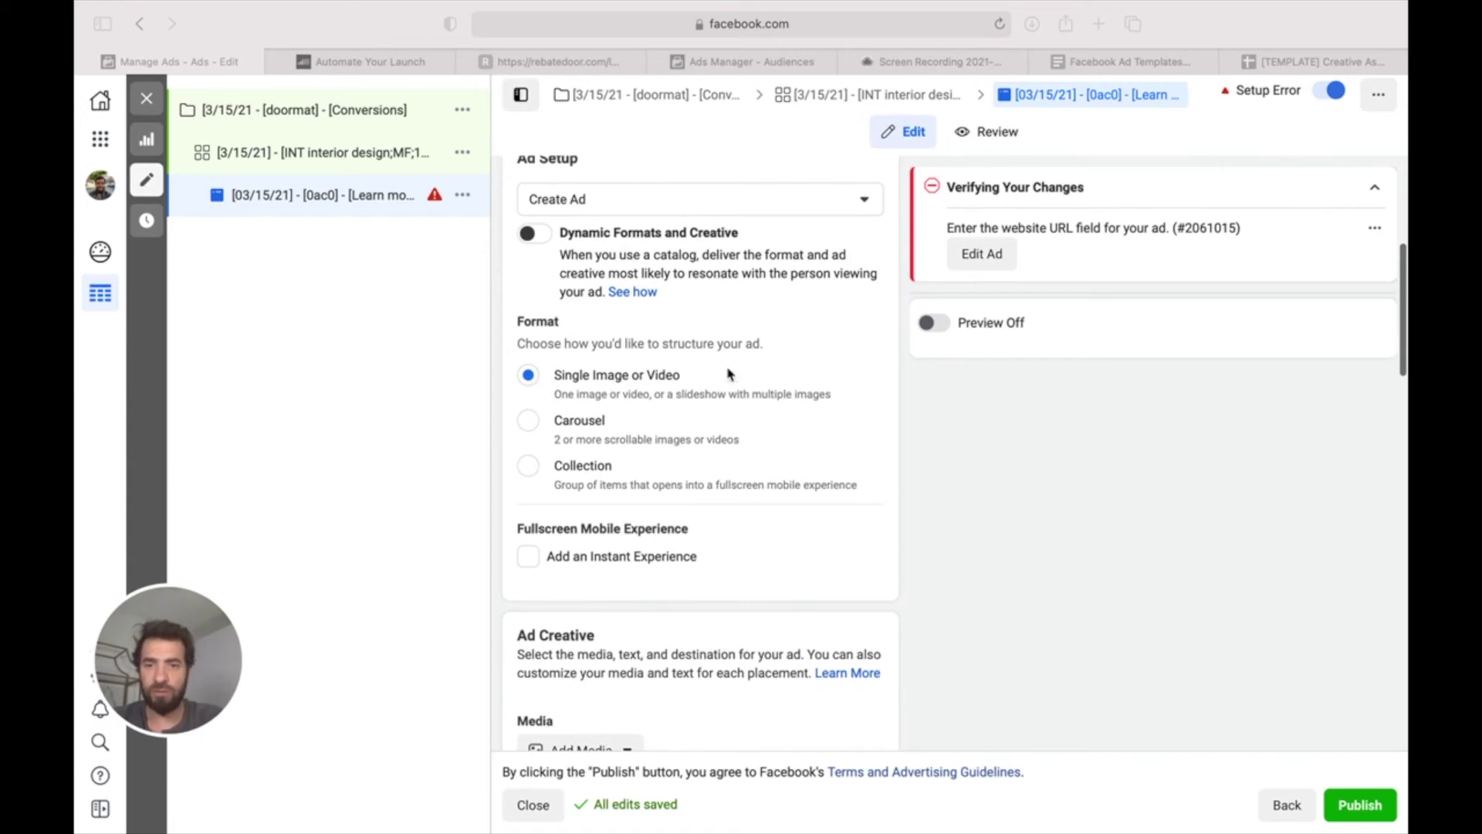
pyautogui.scroll(-5, 728, 375)
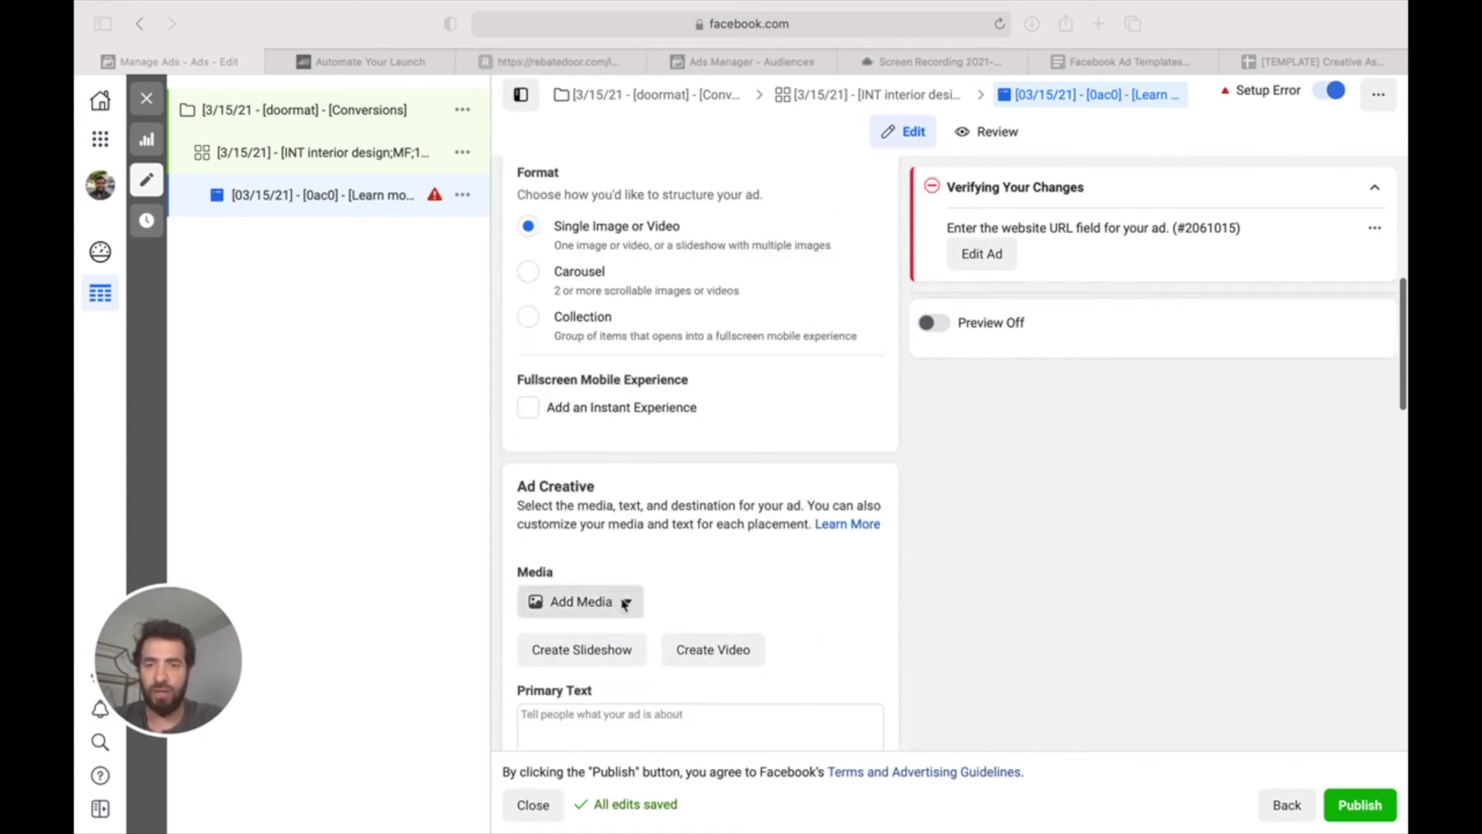
pyautogui.click(626, 603)
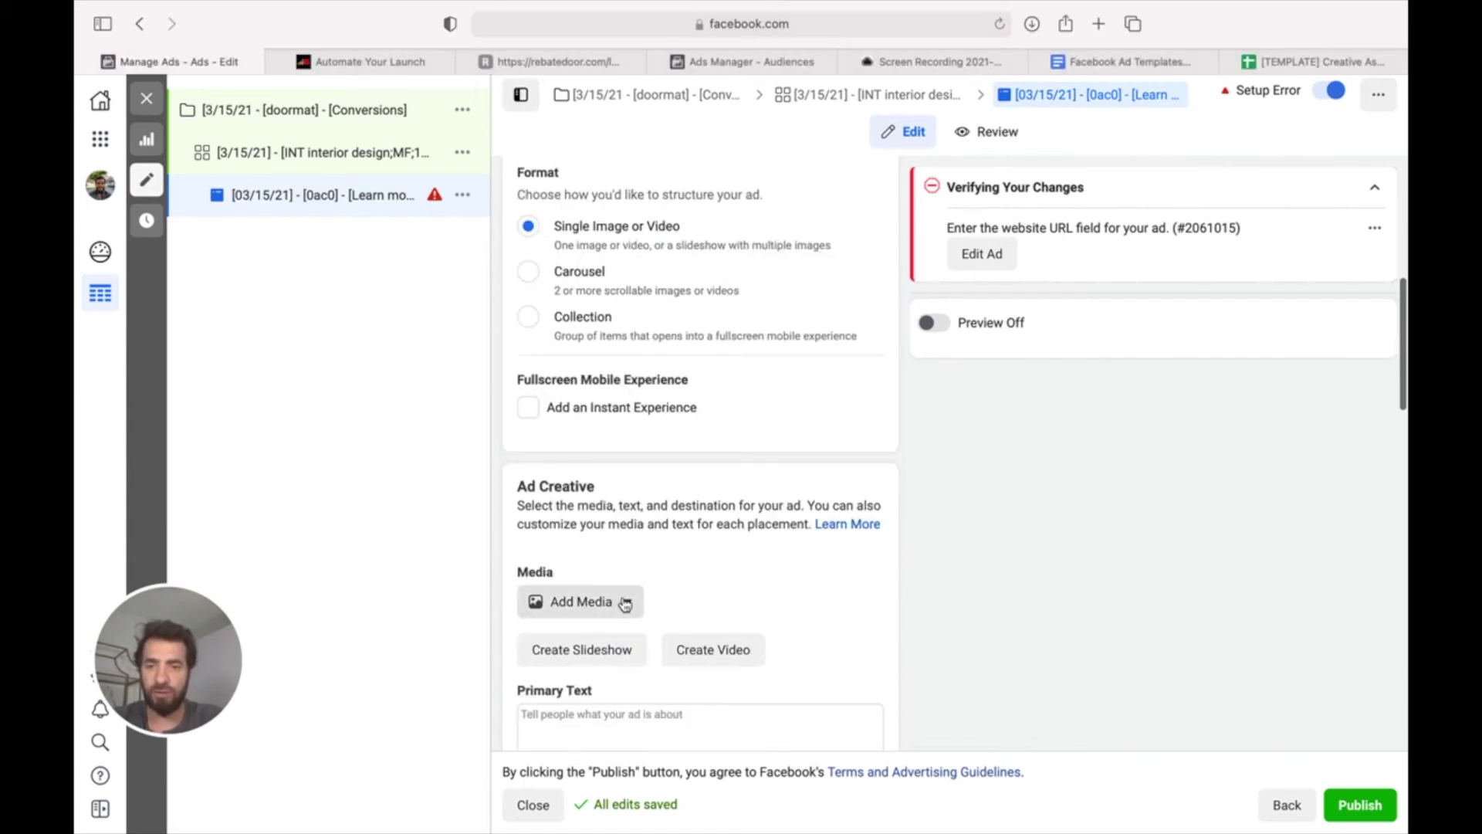
pyautogui.click(627, 603)
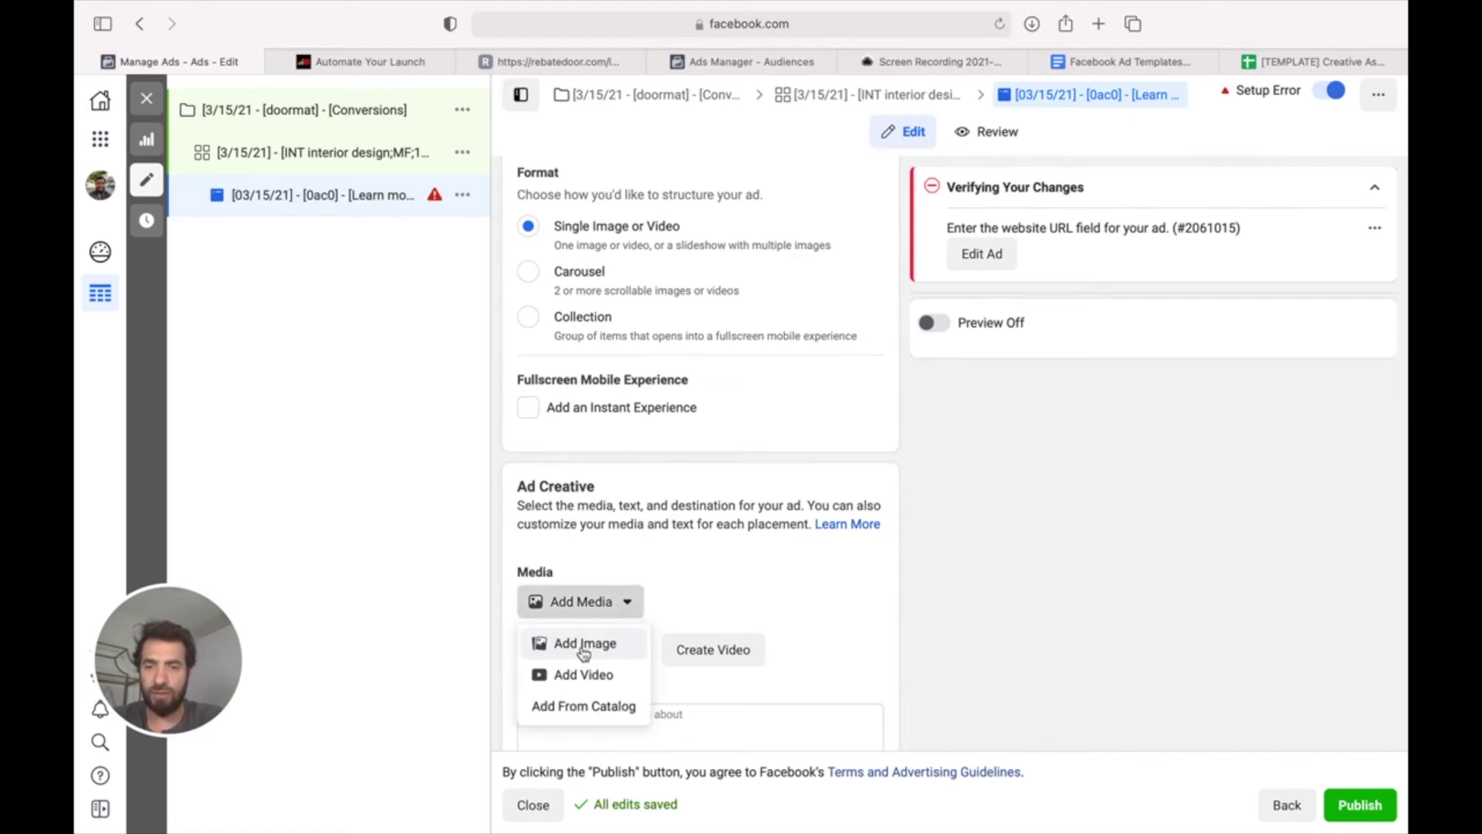
pyautogui.click(732, 592)
# - Fill the ad's primary text with the first body text from the Creative Asset Repository and delete its stray opening line
pyautogui.scroll(-3, 734, 592)
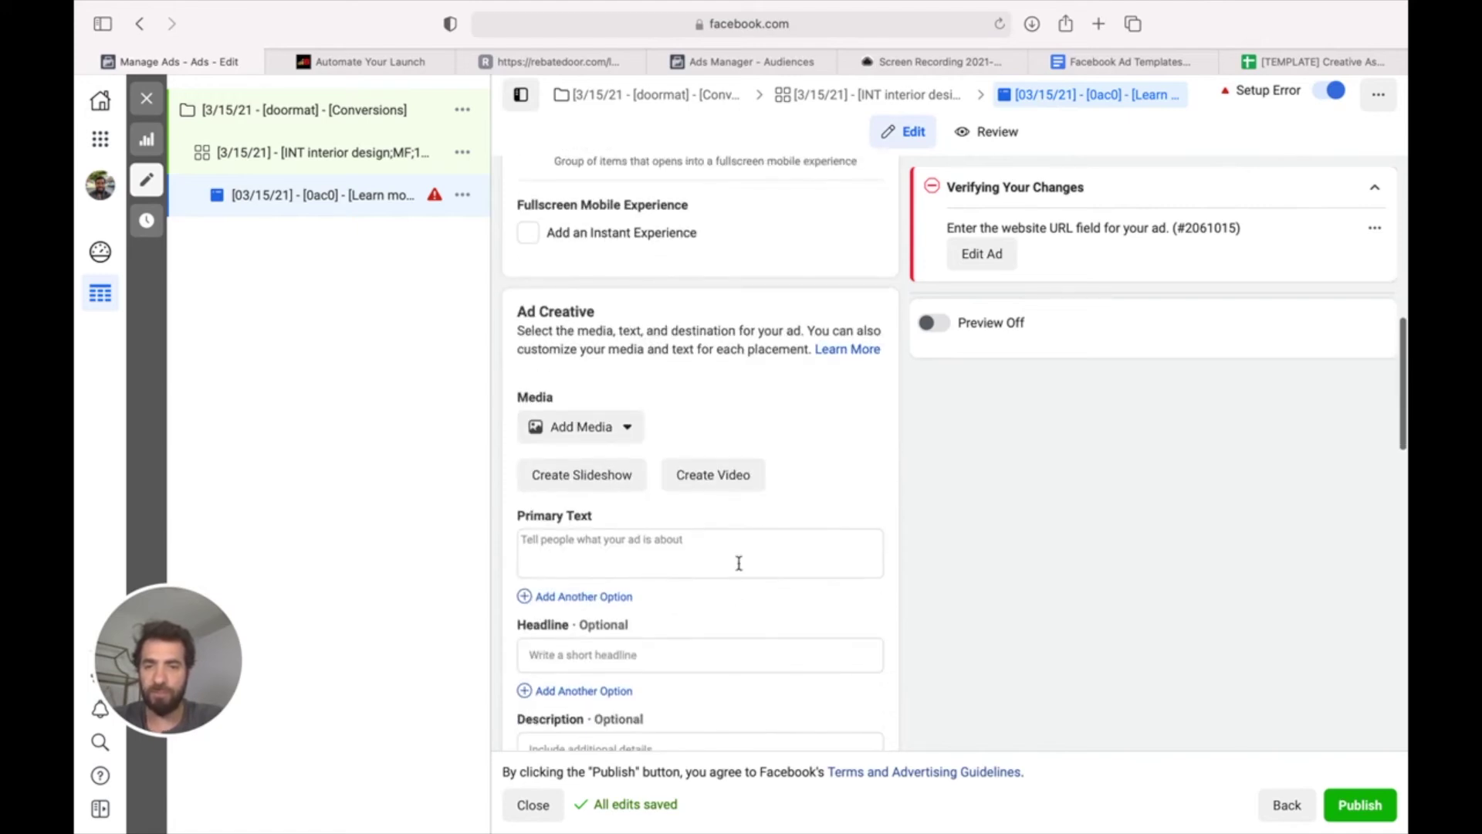
pyautogui.click(704, 544)
pyautogui.click(1304, 64)
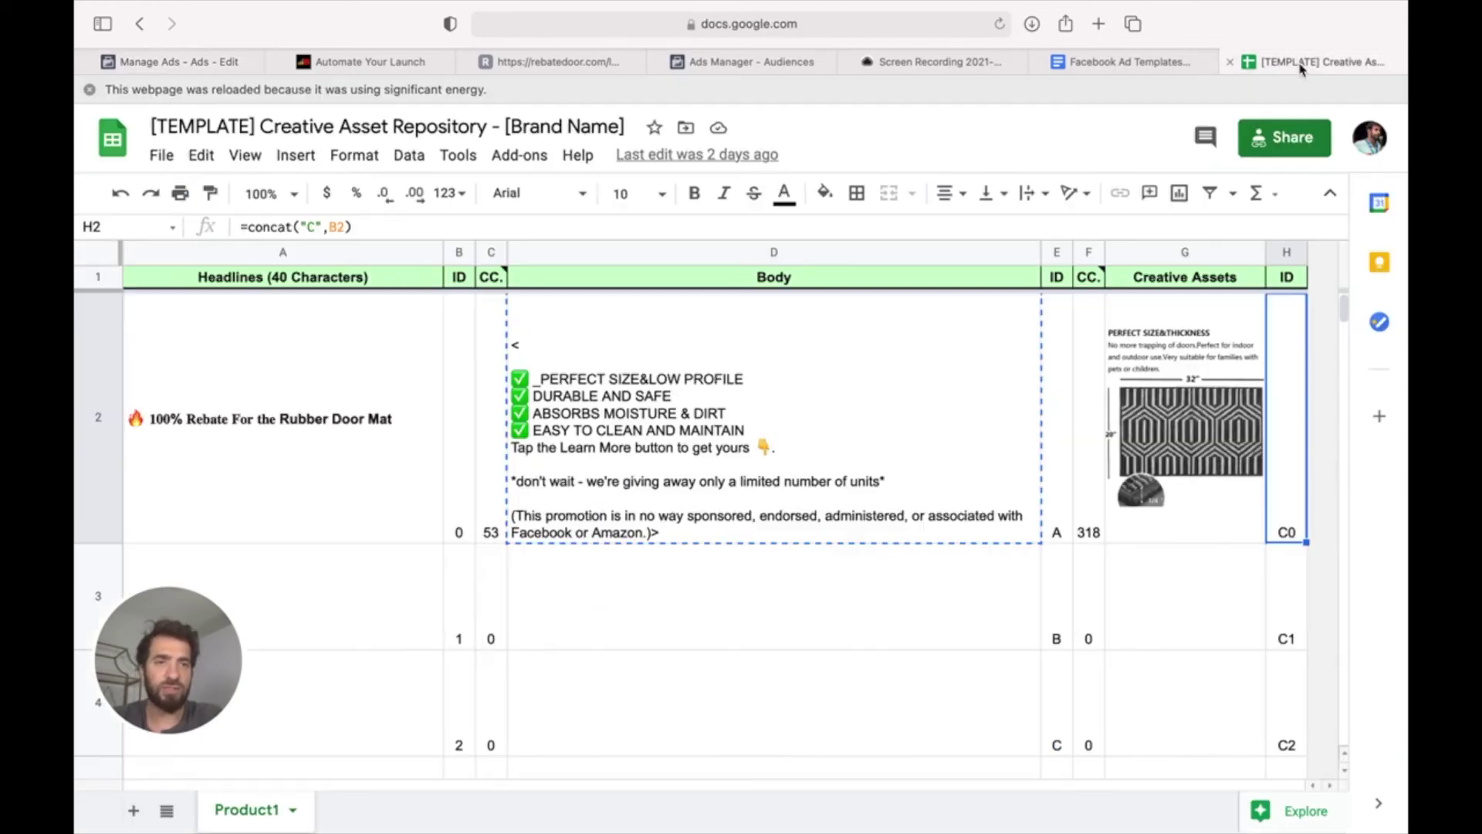
pyautogui.click(770, 395)
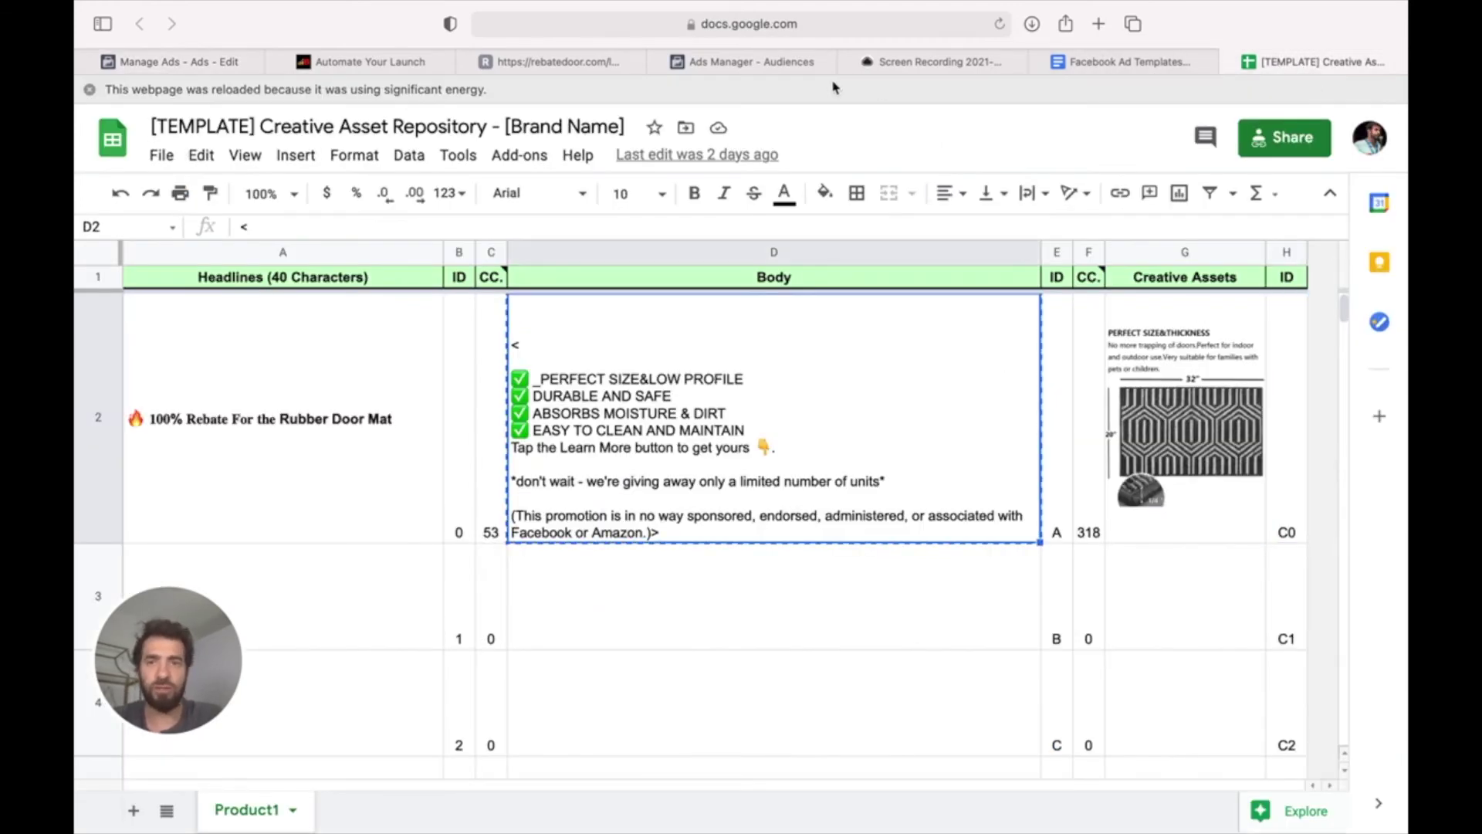
pyautogui.click(207, 62)
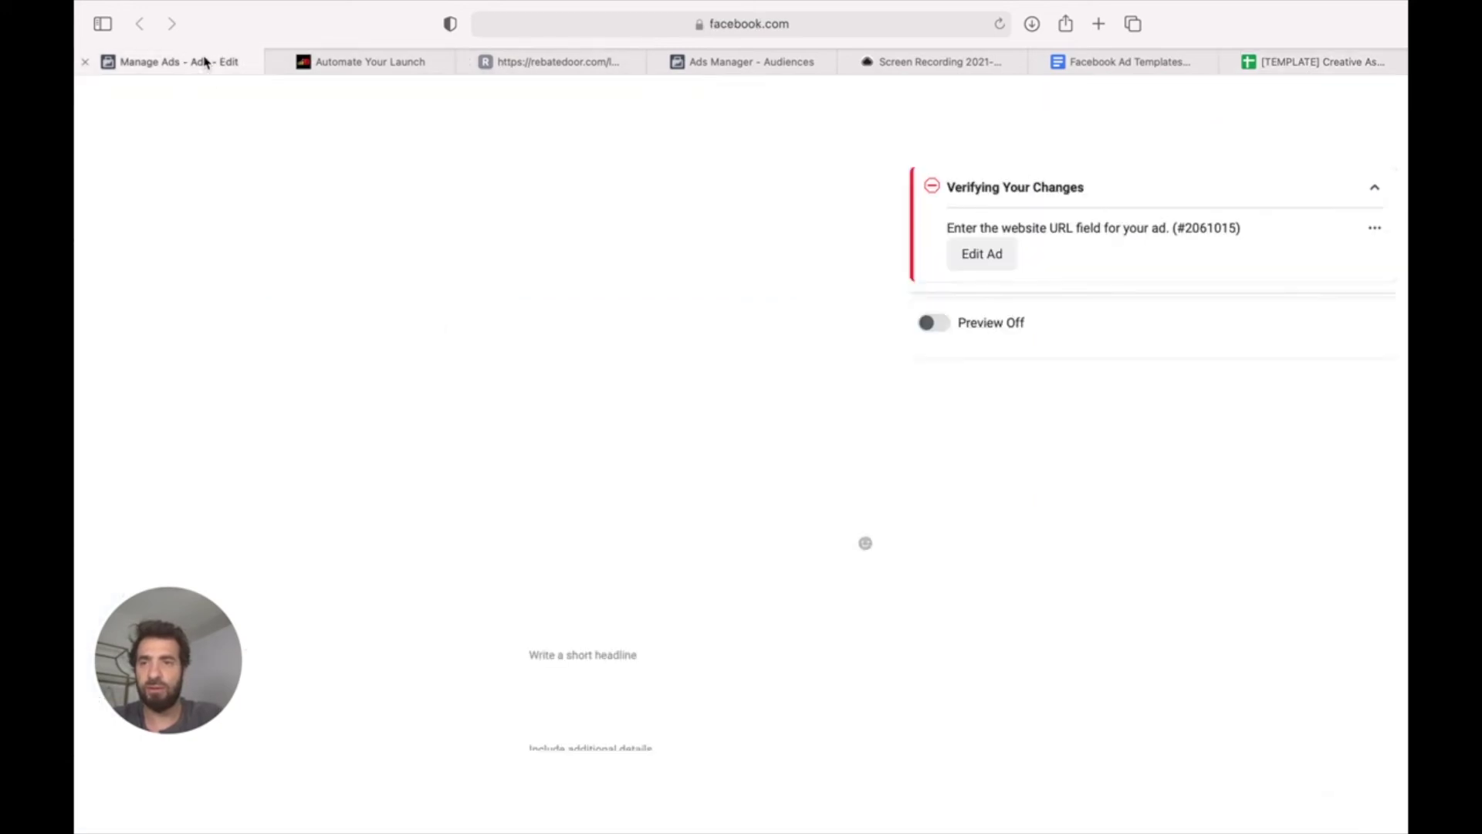
pyautogui.write('"  ✅ _PERFECT SIZE&LOW PROFILE ✅ DURABLE AND SAFE ✅ ABSORBS MOISTURE & DIRT ✅ EASY TO CLEAN AND MAINTAIN Tap the Learn More button to get yours 👇.  *don\'t wait - we\'re giving away only a limited number of units*  (This promotion is in no way sponsored, endorsed, administered, or associated with Facebook or Amazon.)>"')
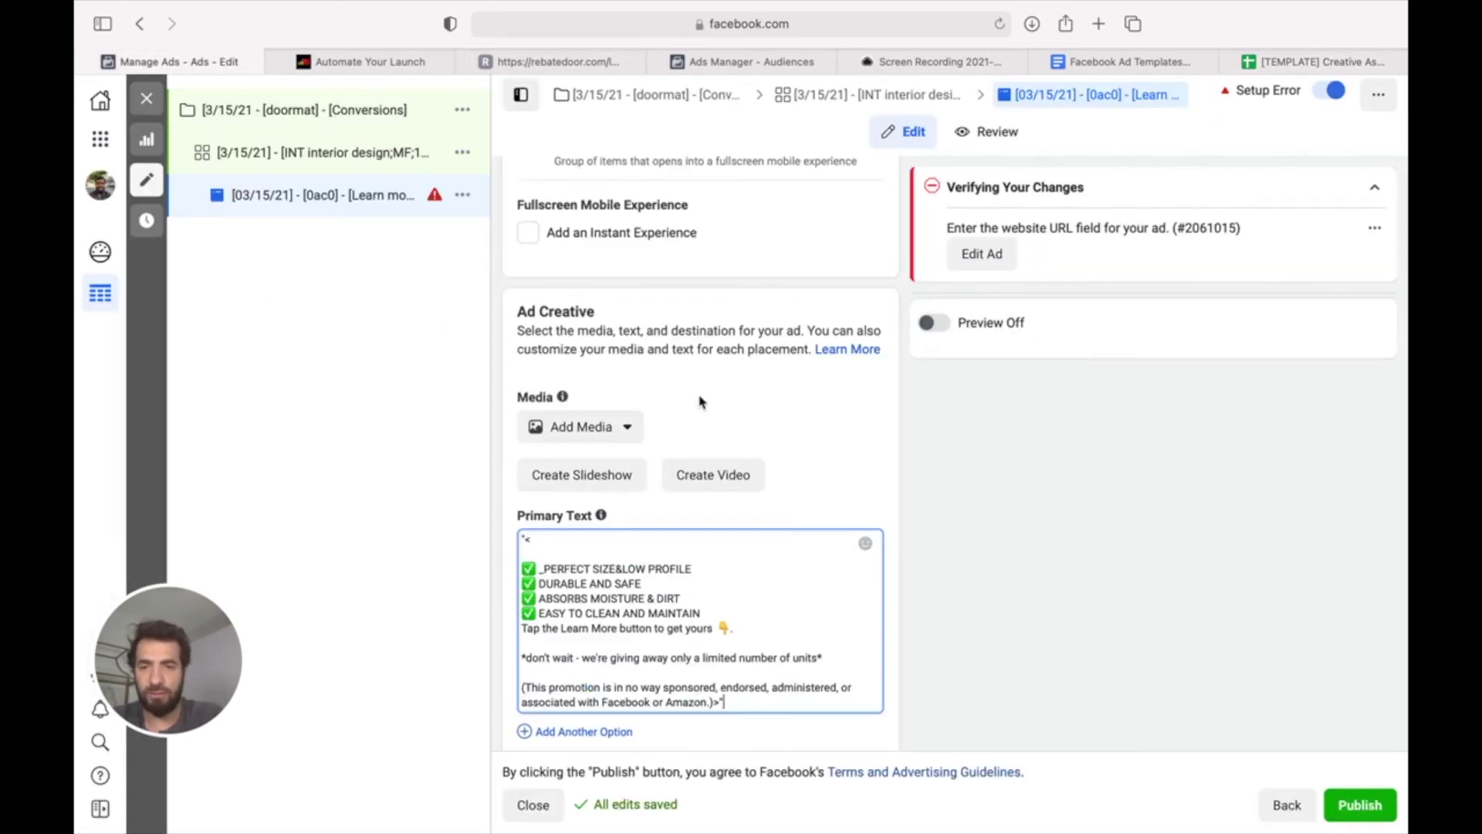
pyautogui.moveTo(869, 539); pyautogui.dragTo(517, 535)
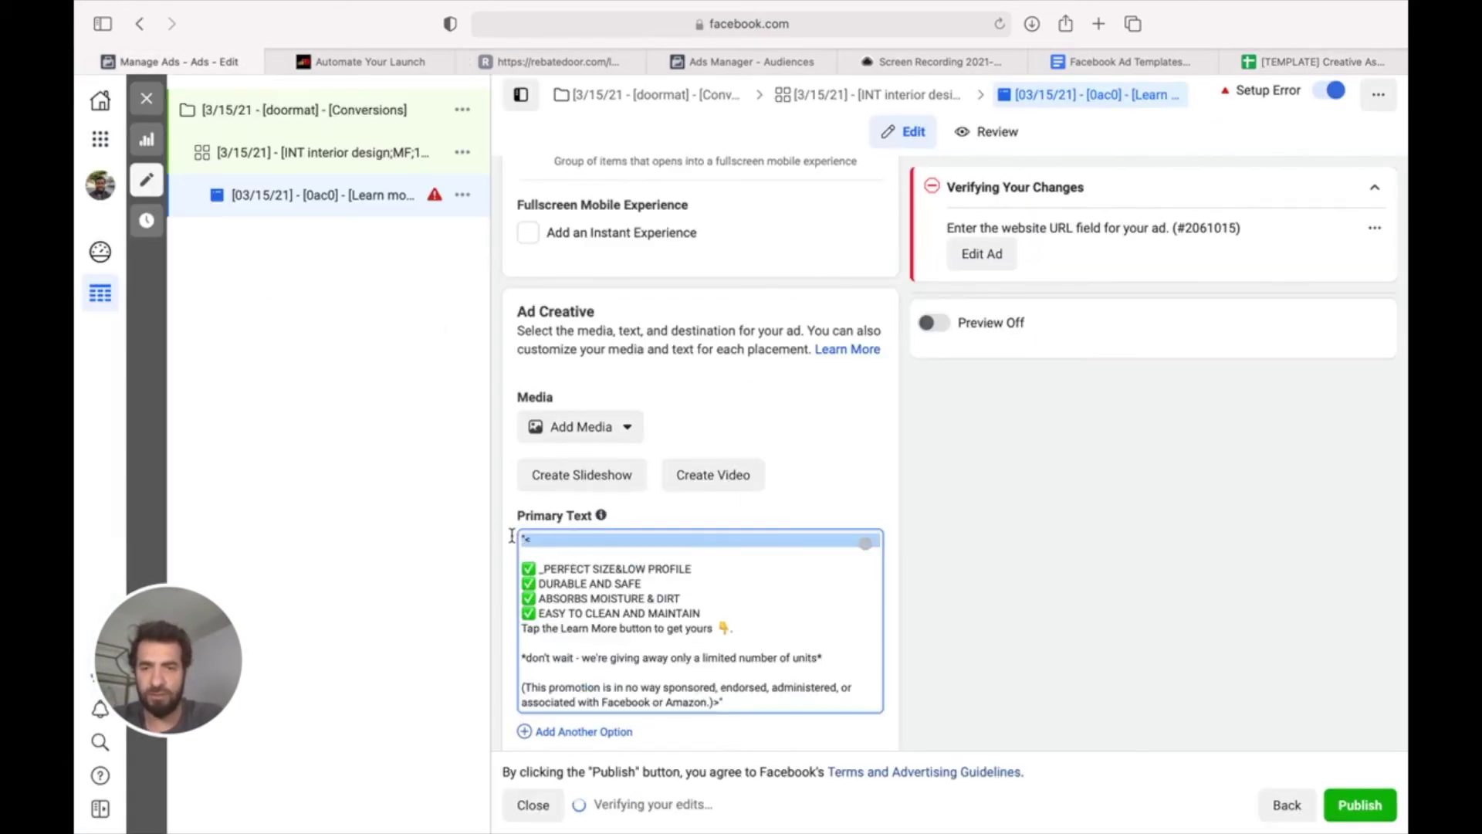
pyautogui.press('BackSpace')
# - Copy the first headline, "🔥 100% Rebate For the Rubber Door Mat", from the Creative Asset Repository into the ad's headline
pyautogui.scroll(-5, 596, 490)
pyautogui.click(638, 485)
pyautogui.click(1264, 67)
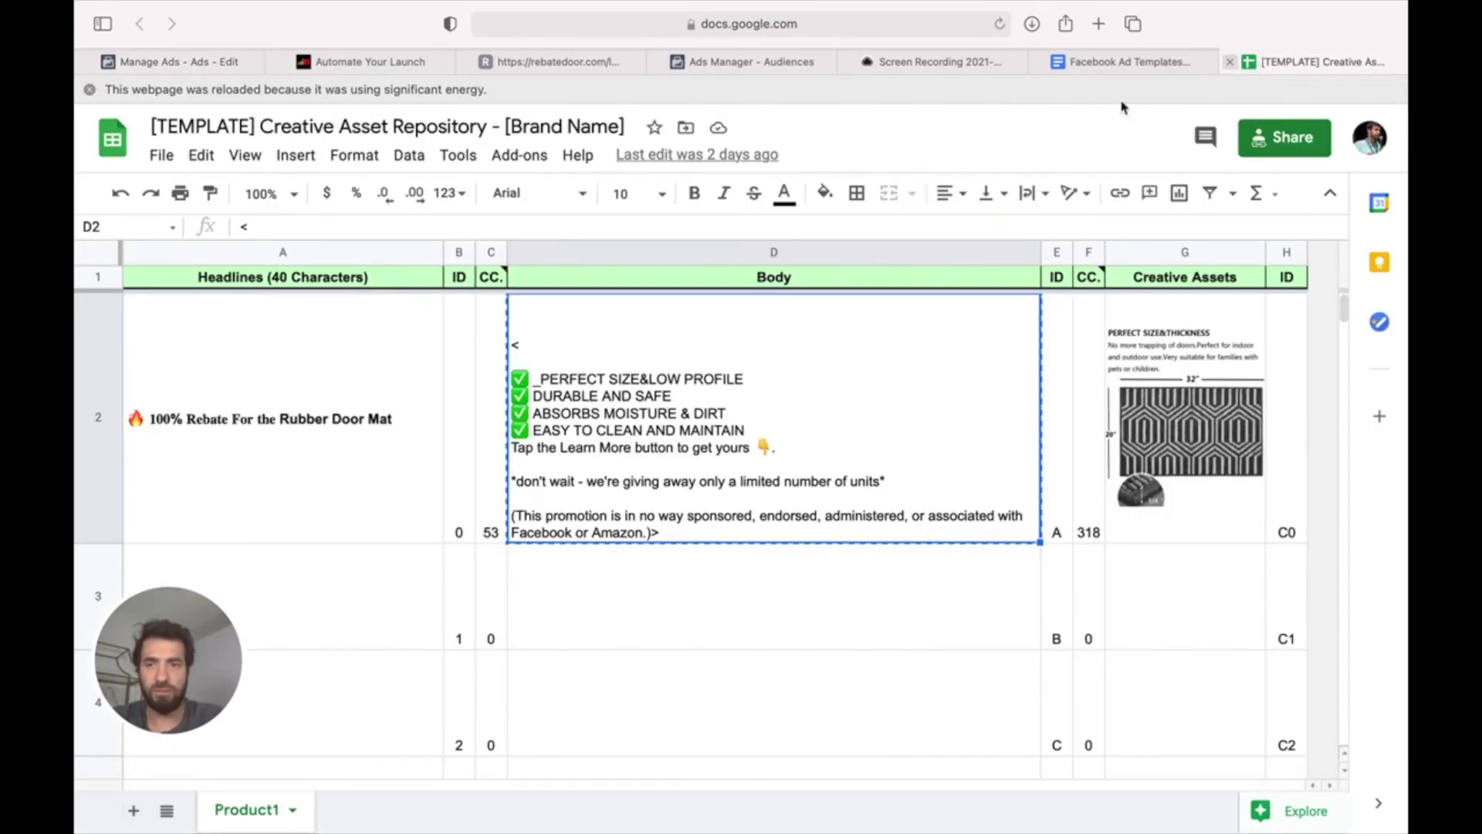
pyautogui.click(309, 461)
pyautogui.press('super+c')
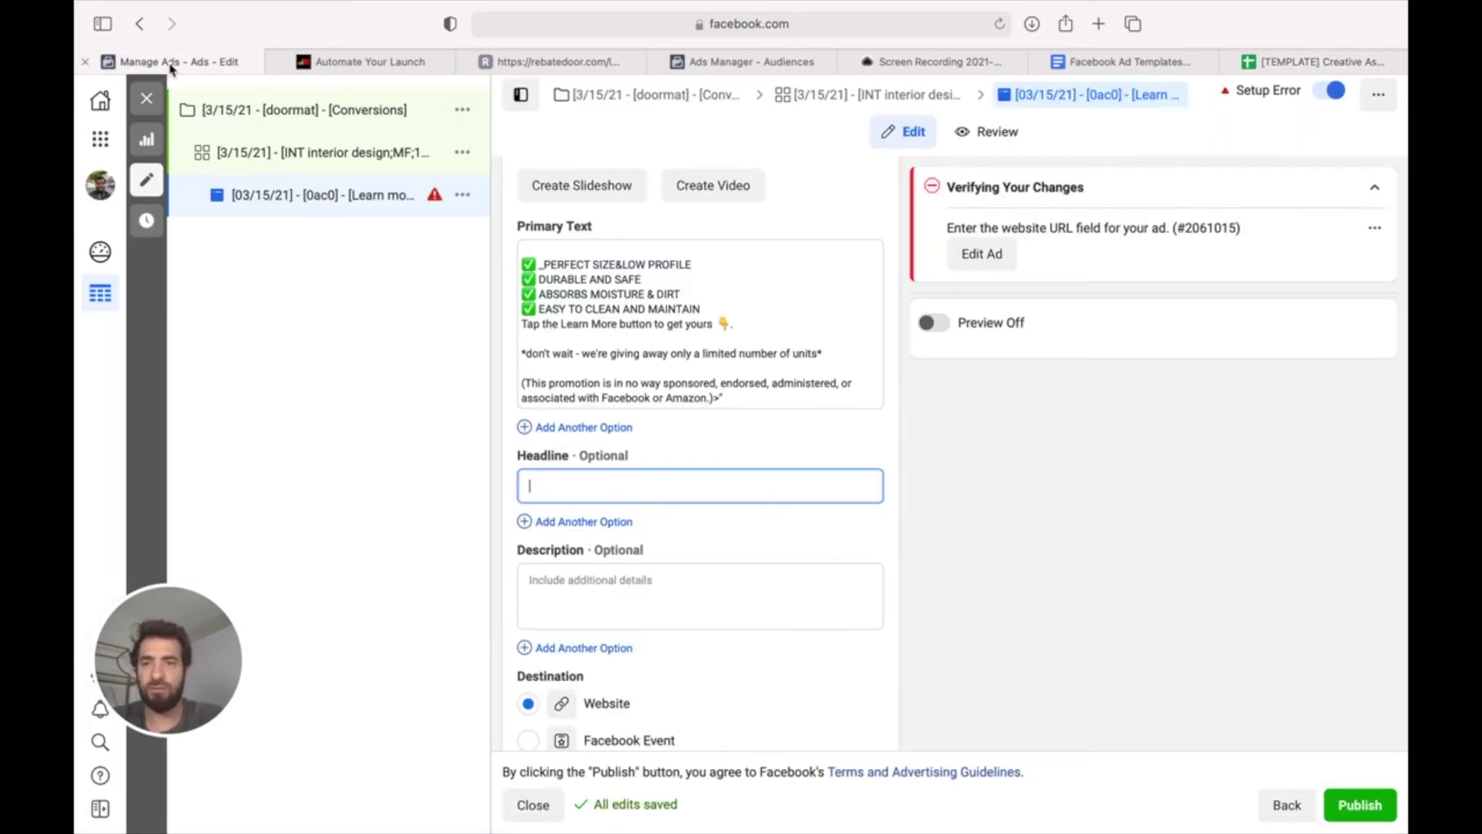
pyautogui.click(158, 62)
pyautogui.click(604, 493)
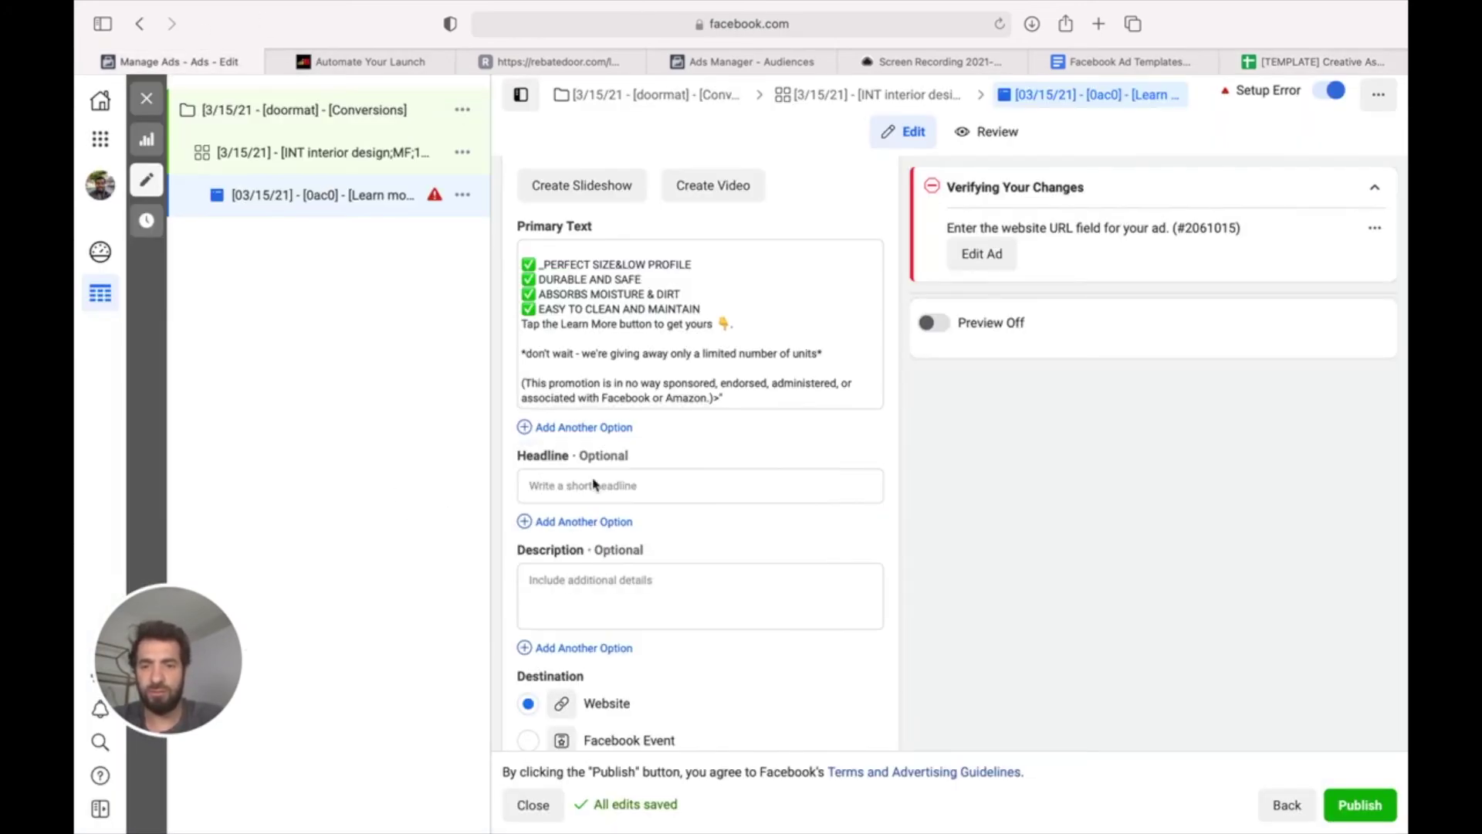
pyautogui.click(686, 484)
pyautogui.press('super+v')
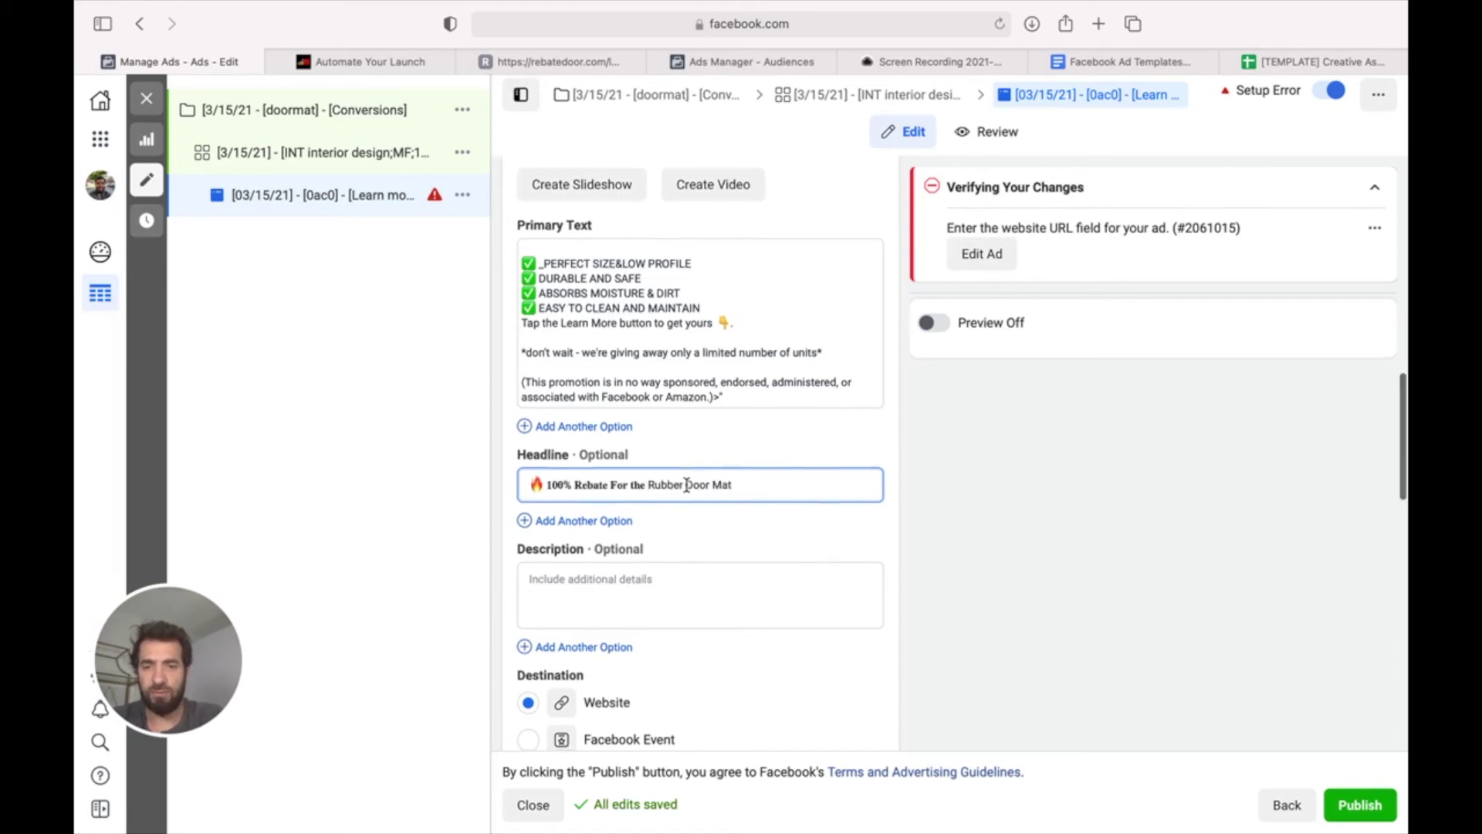
# - Copy the rebatedoor.com door mat landing page's address into the ad's website URL
pyautogui.scroll(-5, 689, 484)
pyautogui.click(684, 480)
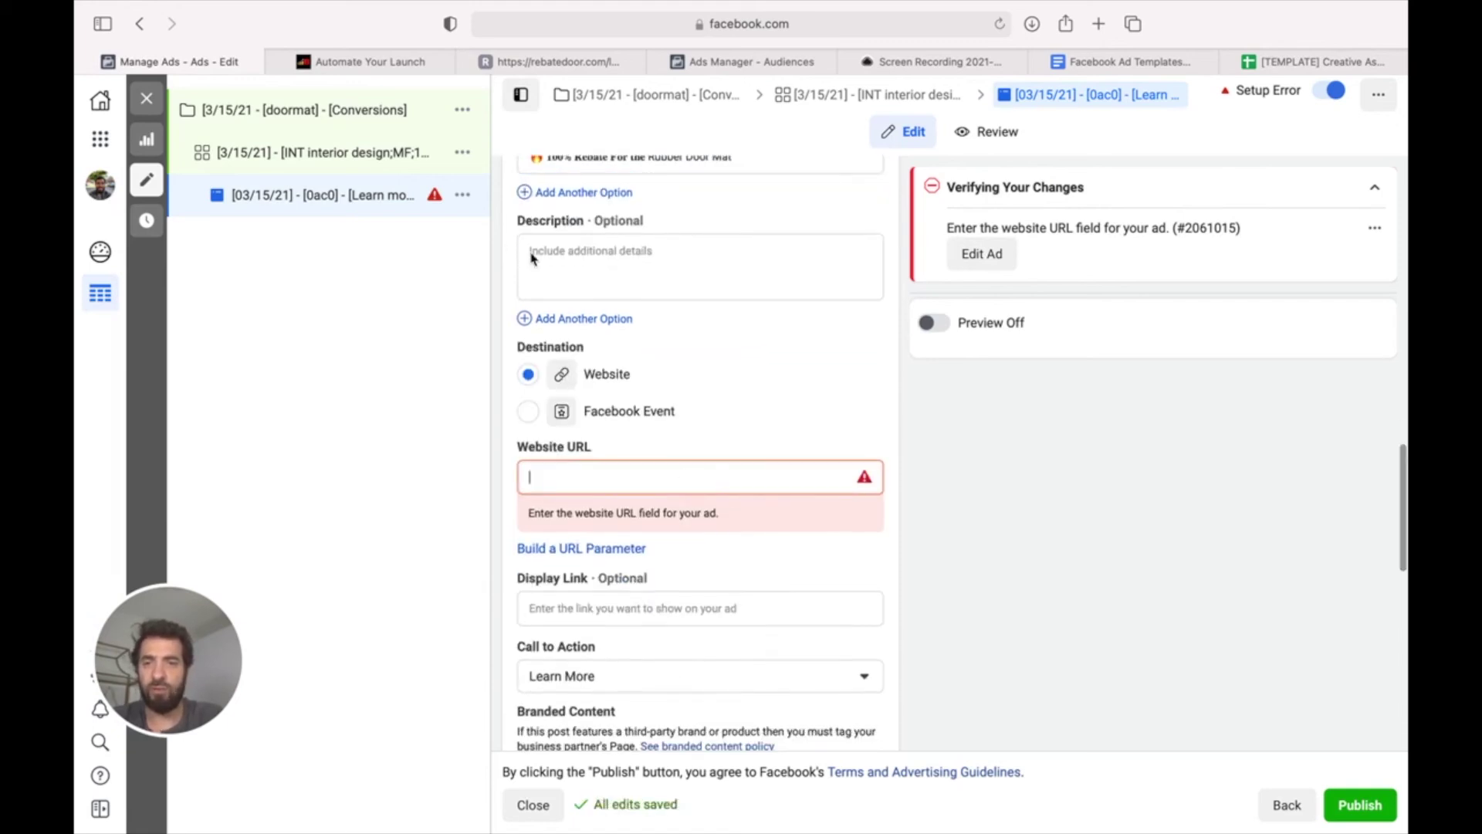
pyautogui.click(564, 71)
pyautogui.click(834, 24)
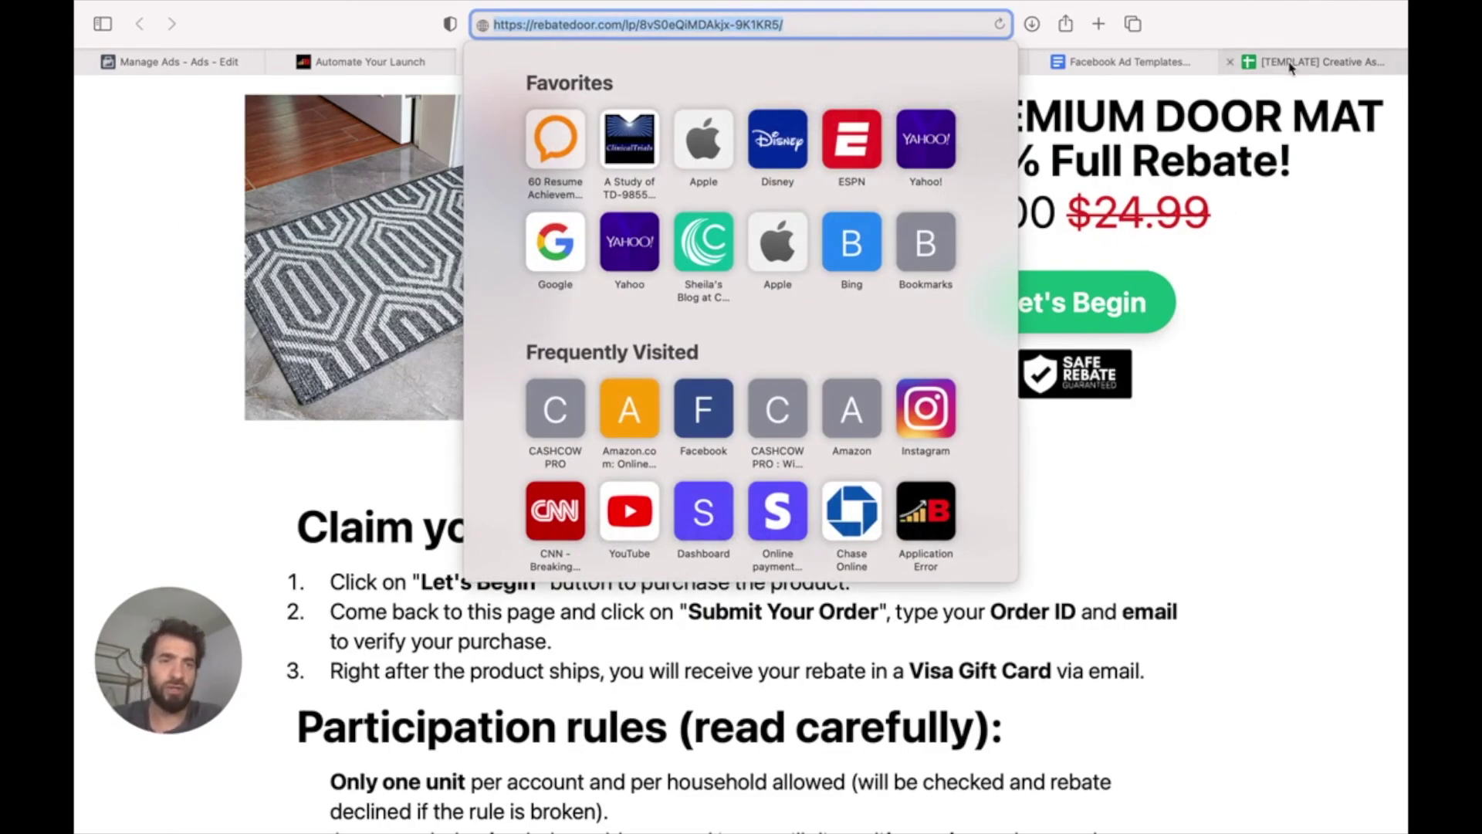
pyautogui.click(1319, 328)
pyautogui.moveTo(413, 4)
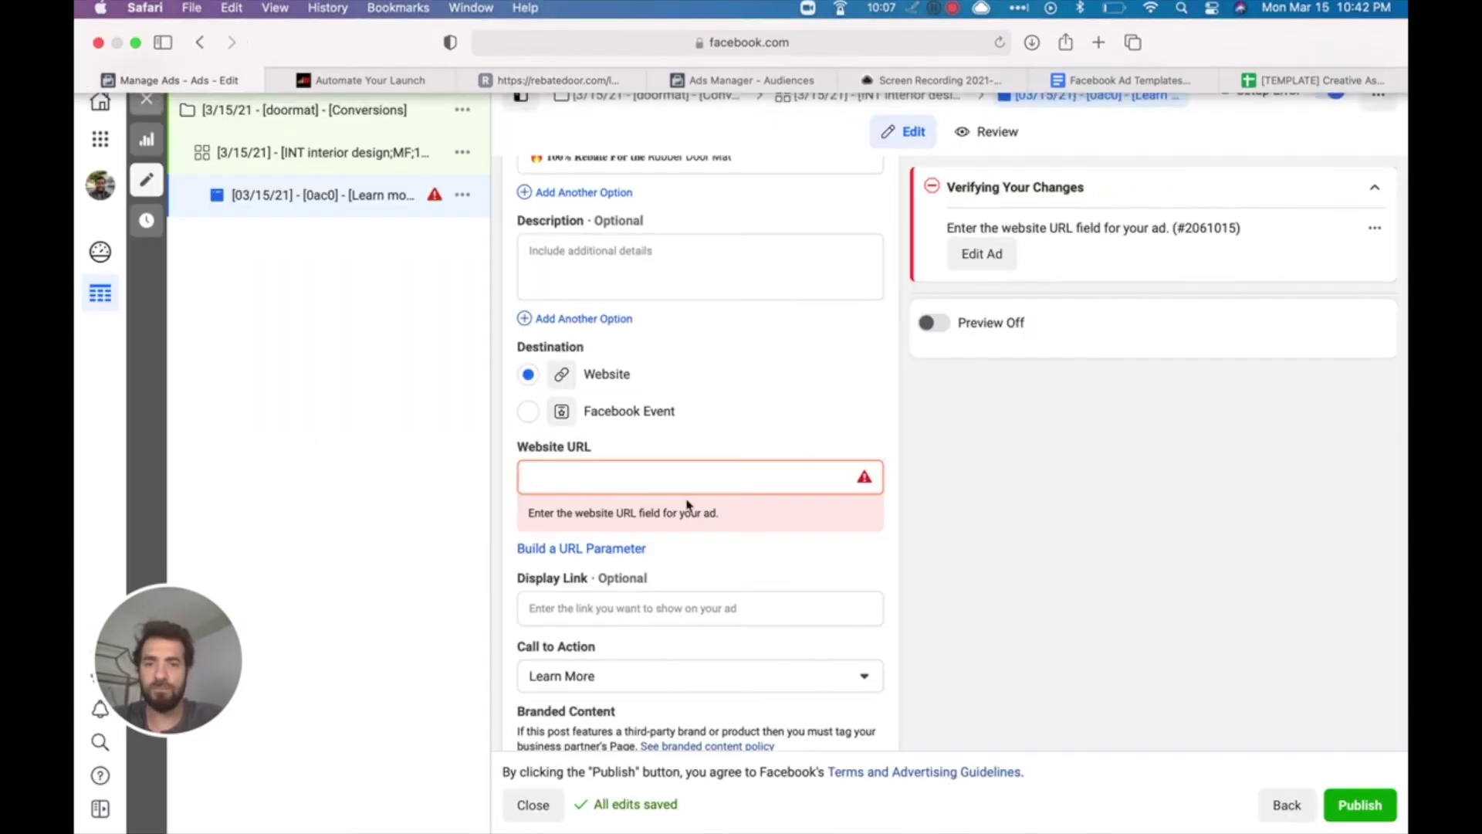
pyautogui.press('super+v')
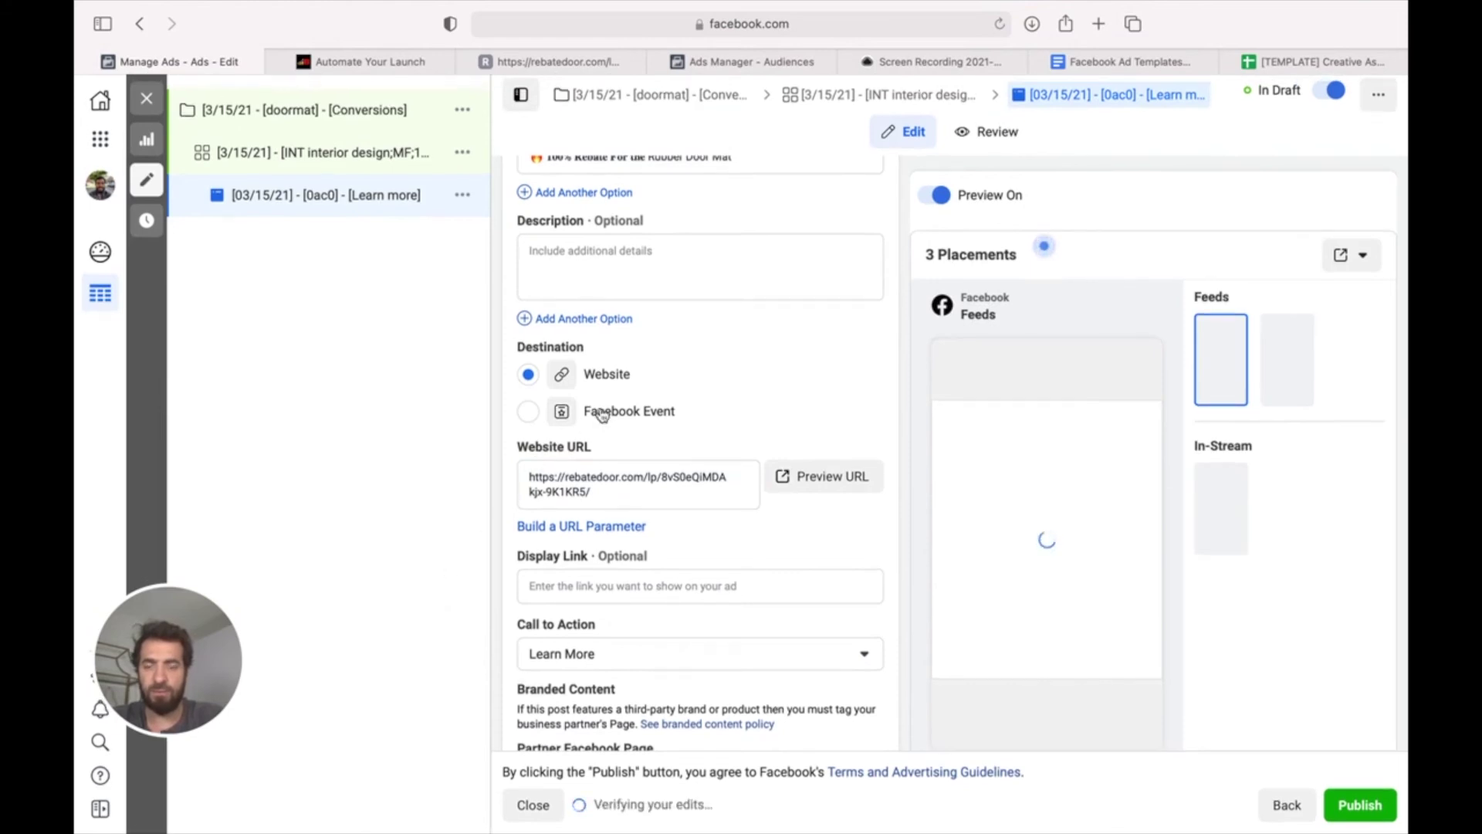
# - Review the rest of the ad's settings, from destination and call to action through branded content, languages and tracking, and its feed preview
pyautogui.scroll(-5, 599, 410)
pyautogui.scroll(-3, 601, 413)
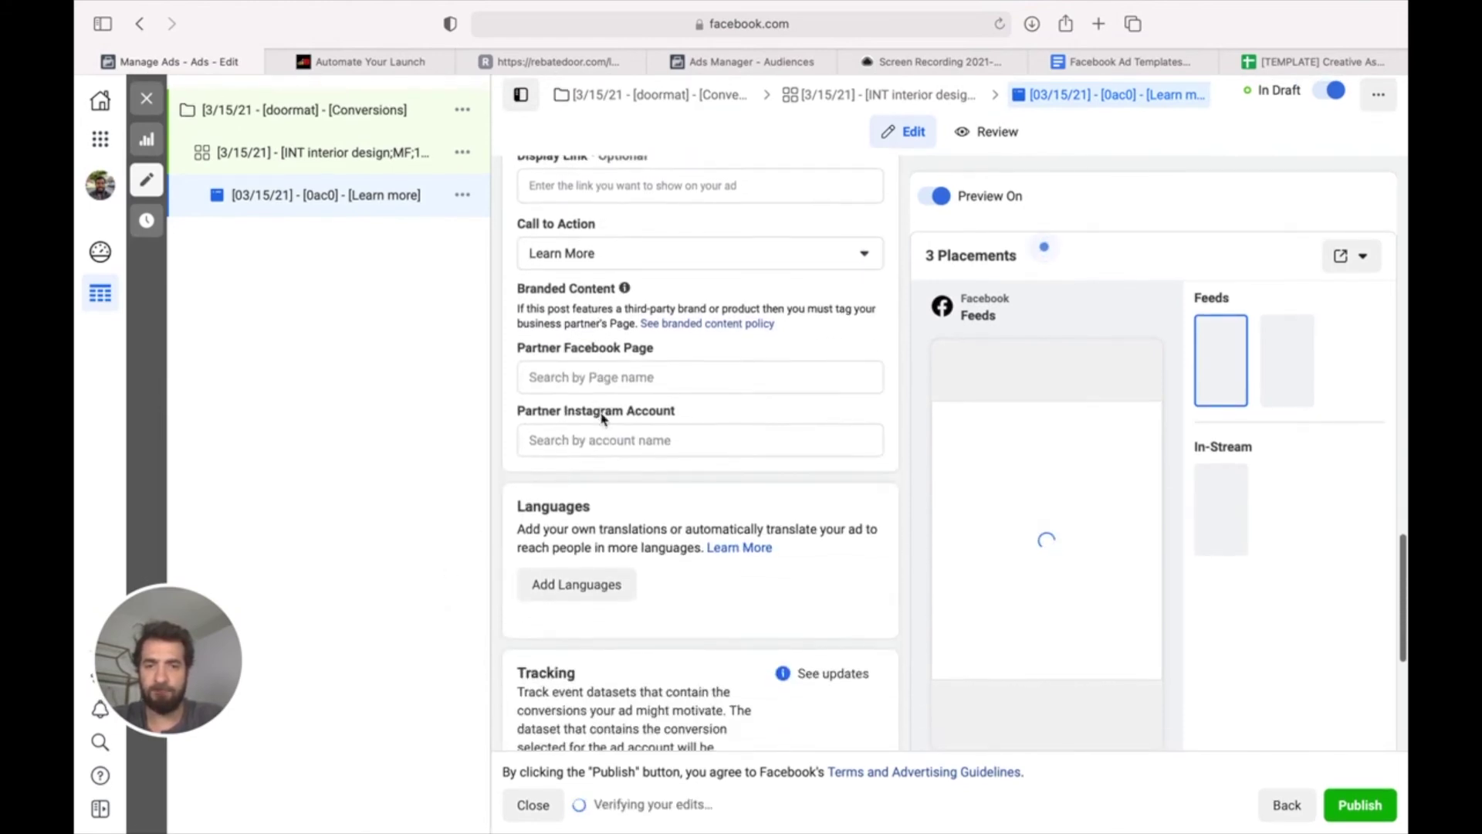
pyautogui.scroll(-6, 601, 413)
pyautogui.scroll(-1, 603, 418)
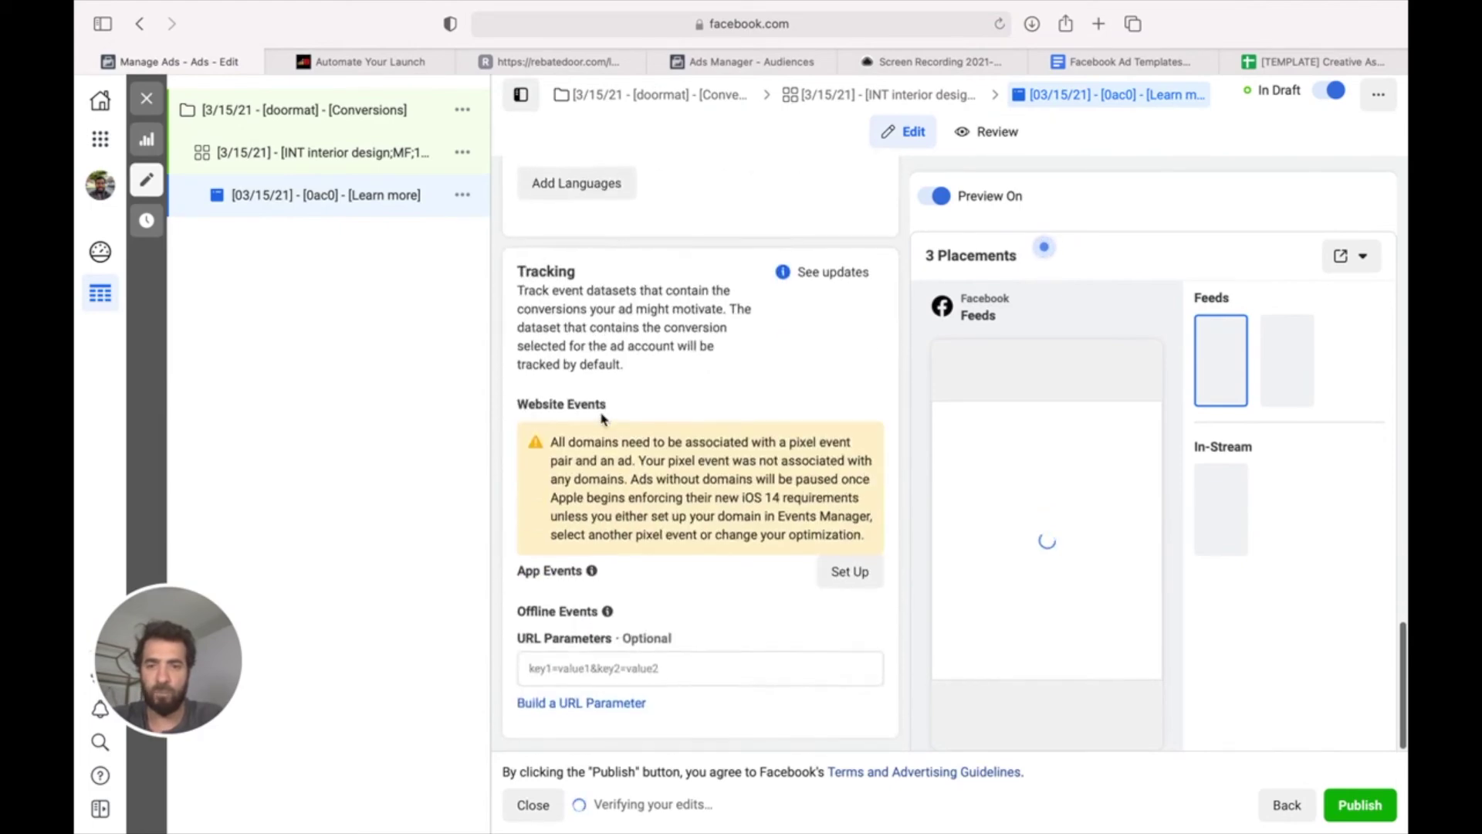
pyautogui.scroll(10, 601, 413)
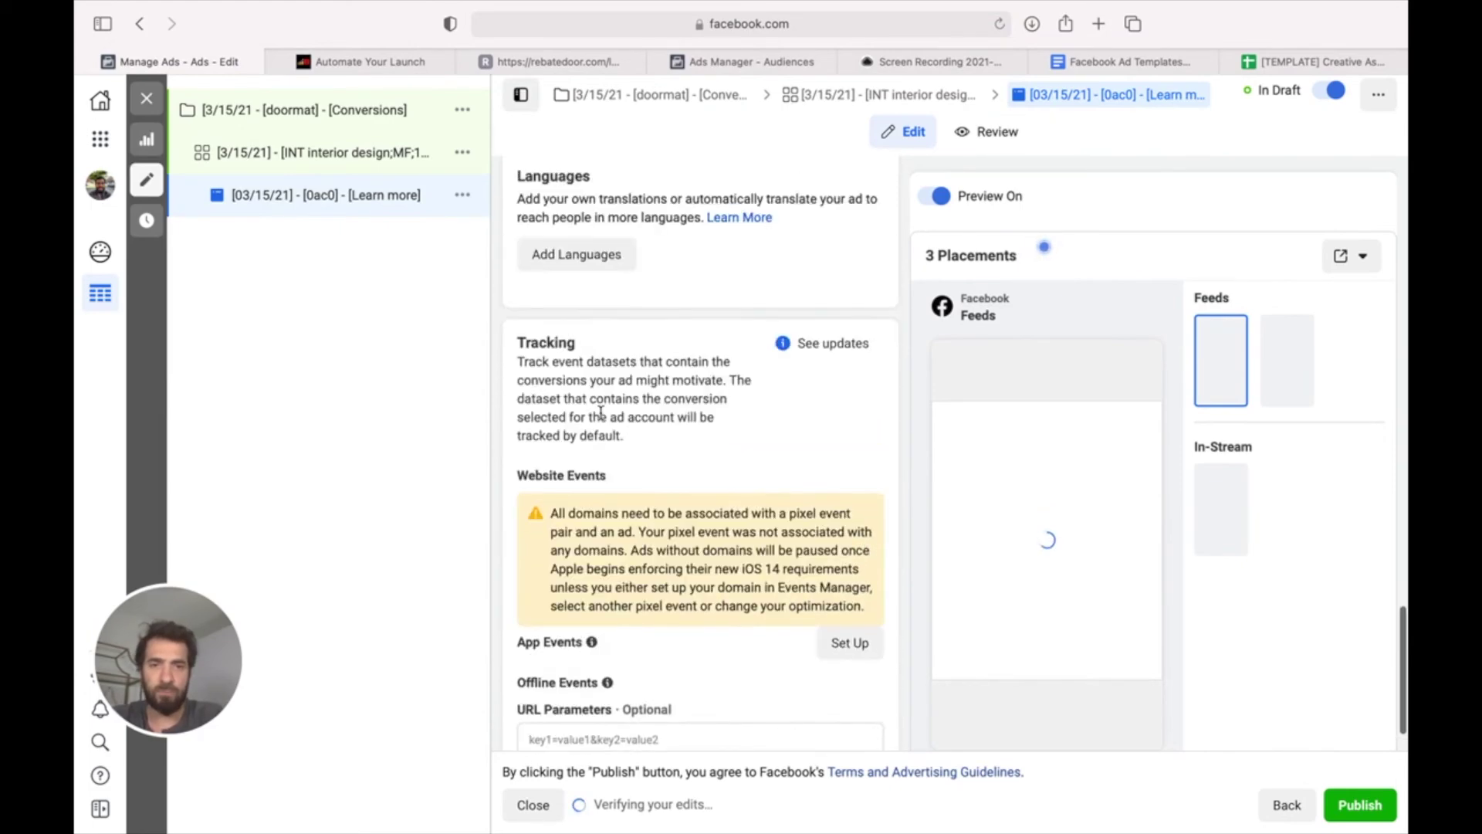
pyautogui.scroll(10, 601, 414)
pyautogui.scroll(-4, 602, 414)
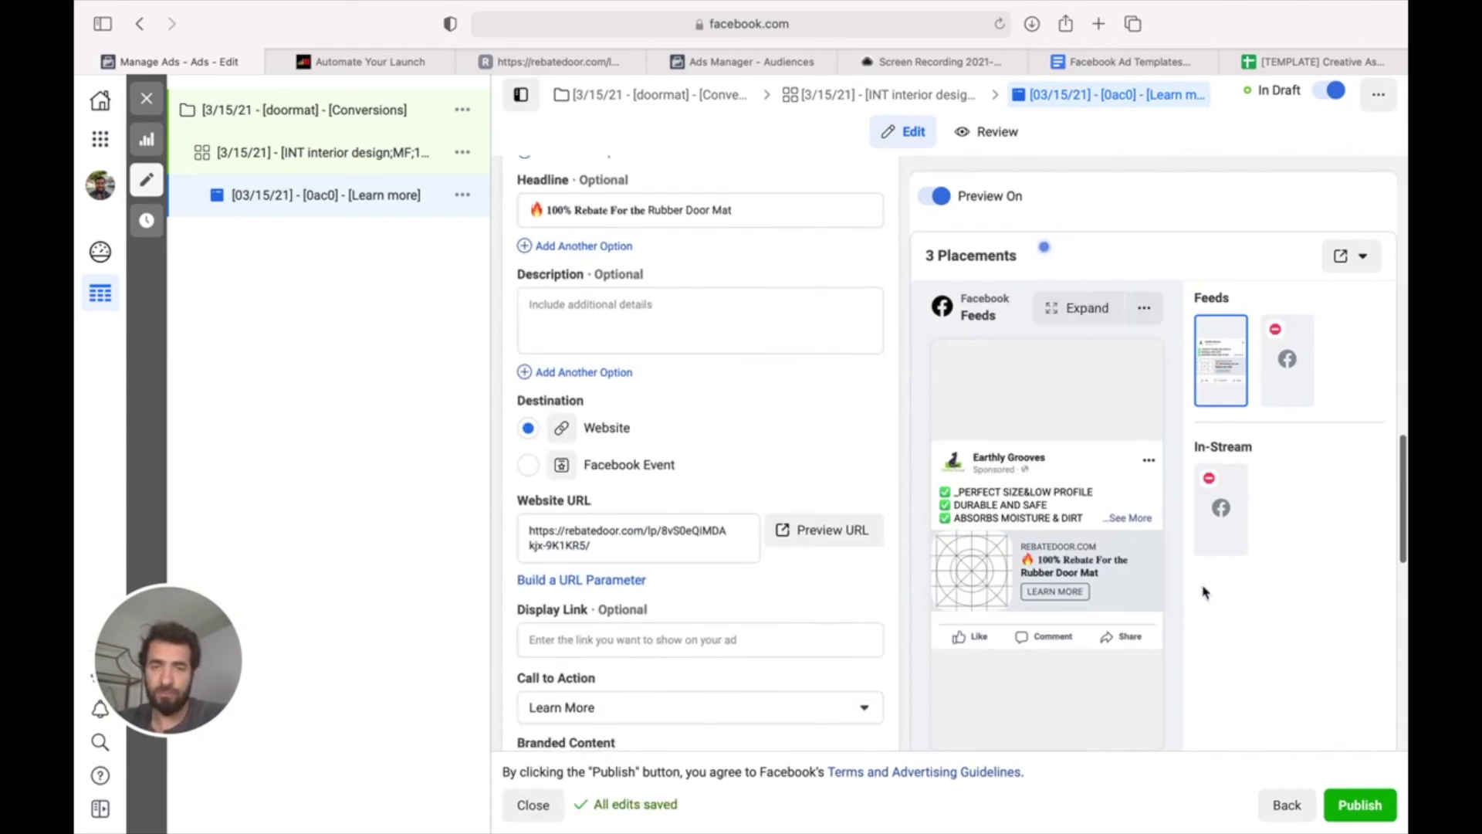
pyautogui.scroll(-6, 738, 441)
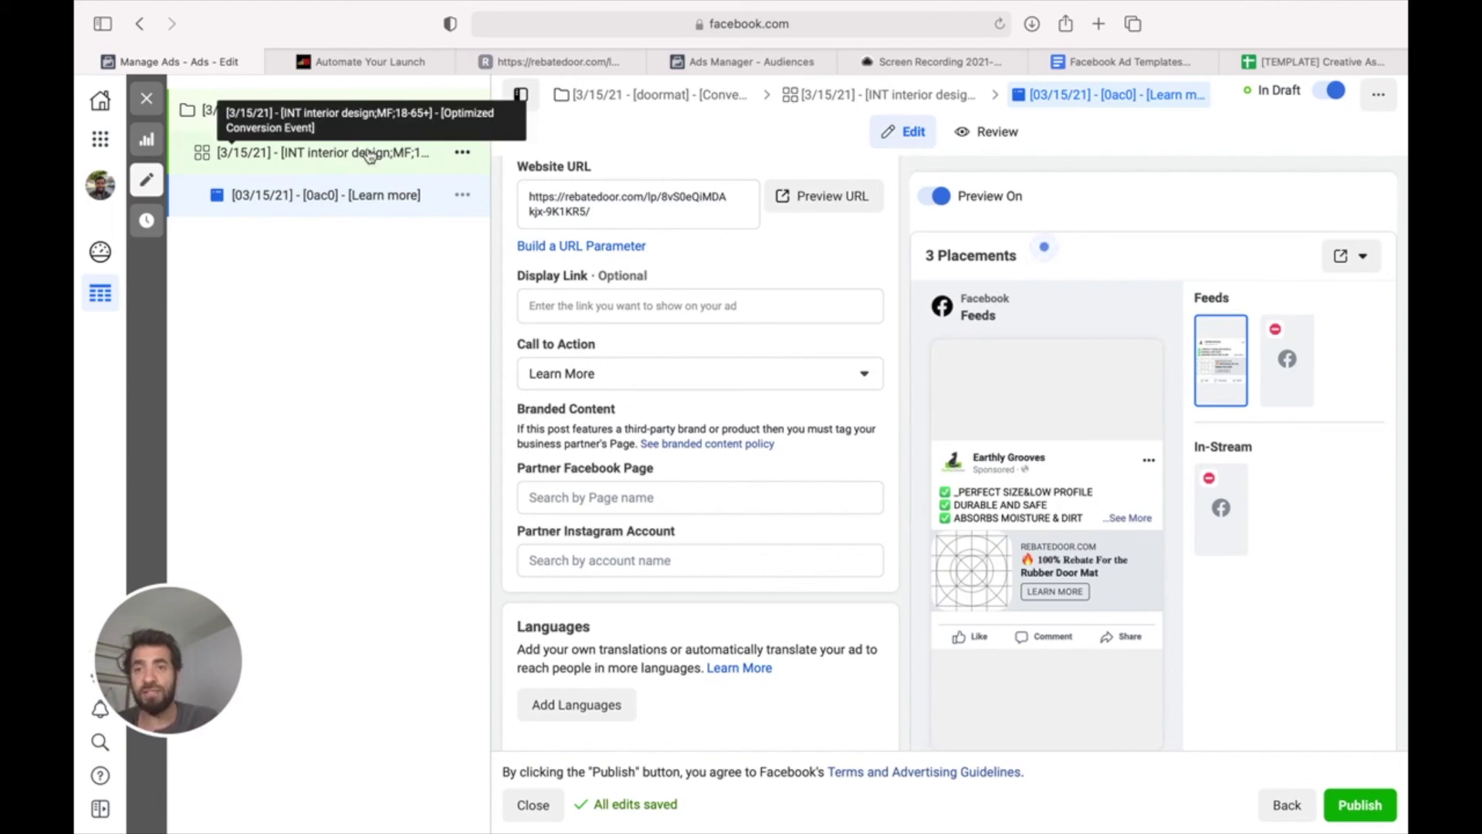
# - Check the interior design ad set's available actions, including duplication, and review its schedule, excluded audience and detailed targeting
pyautogui.click(462, 157)
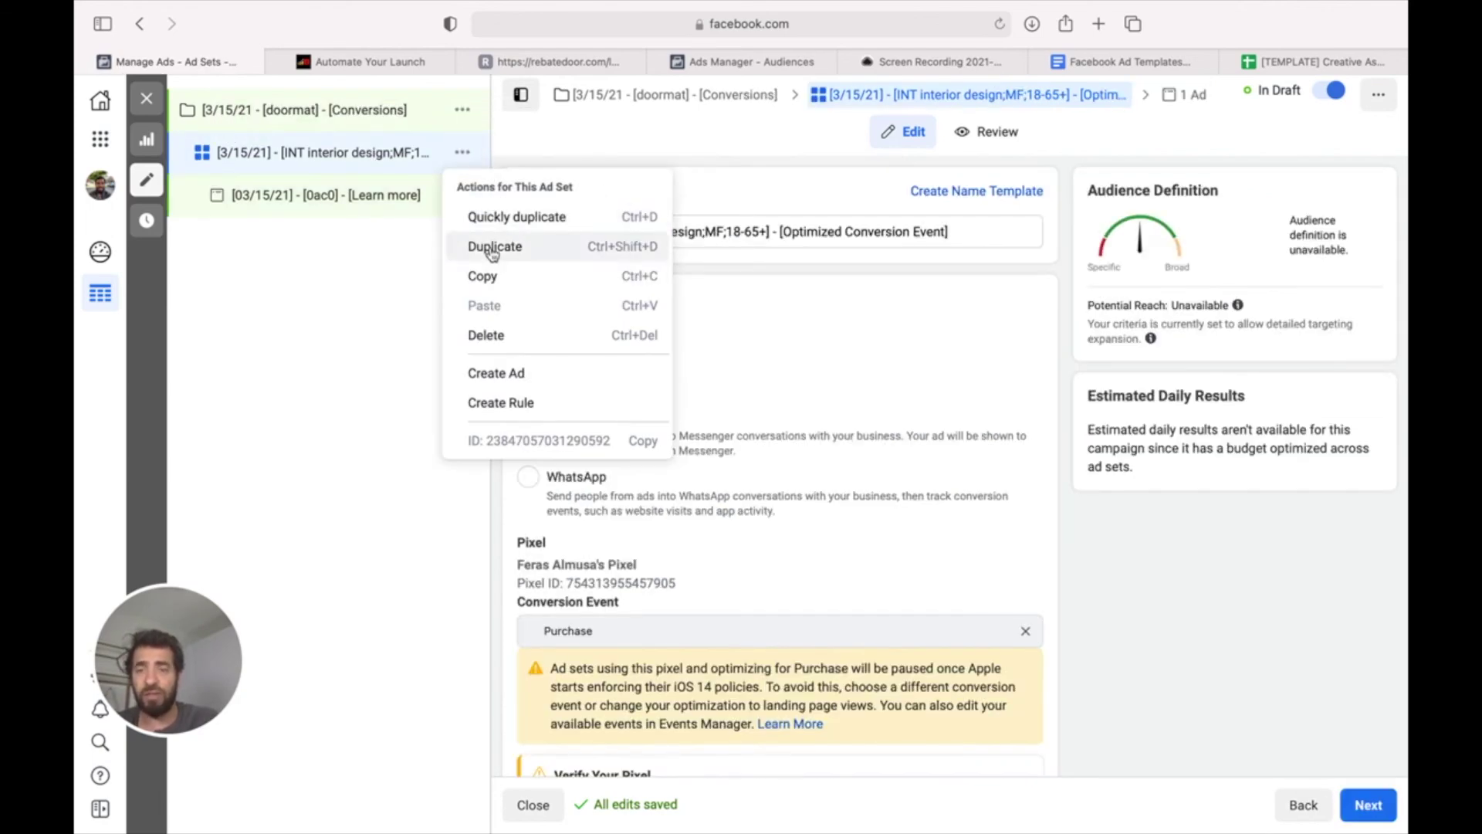
pyautogui.click(288, 448)
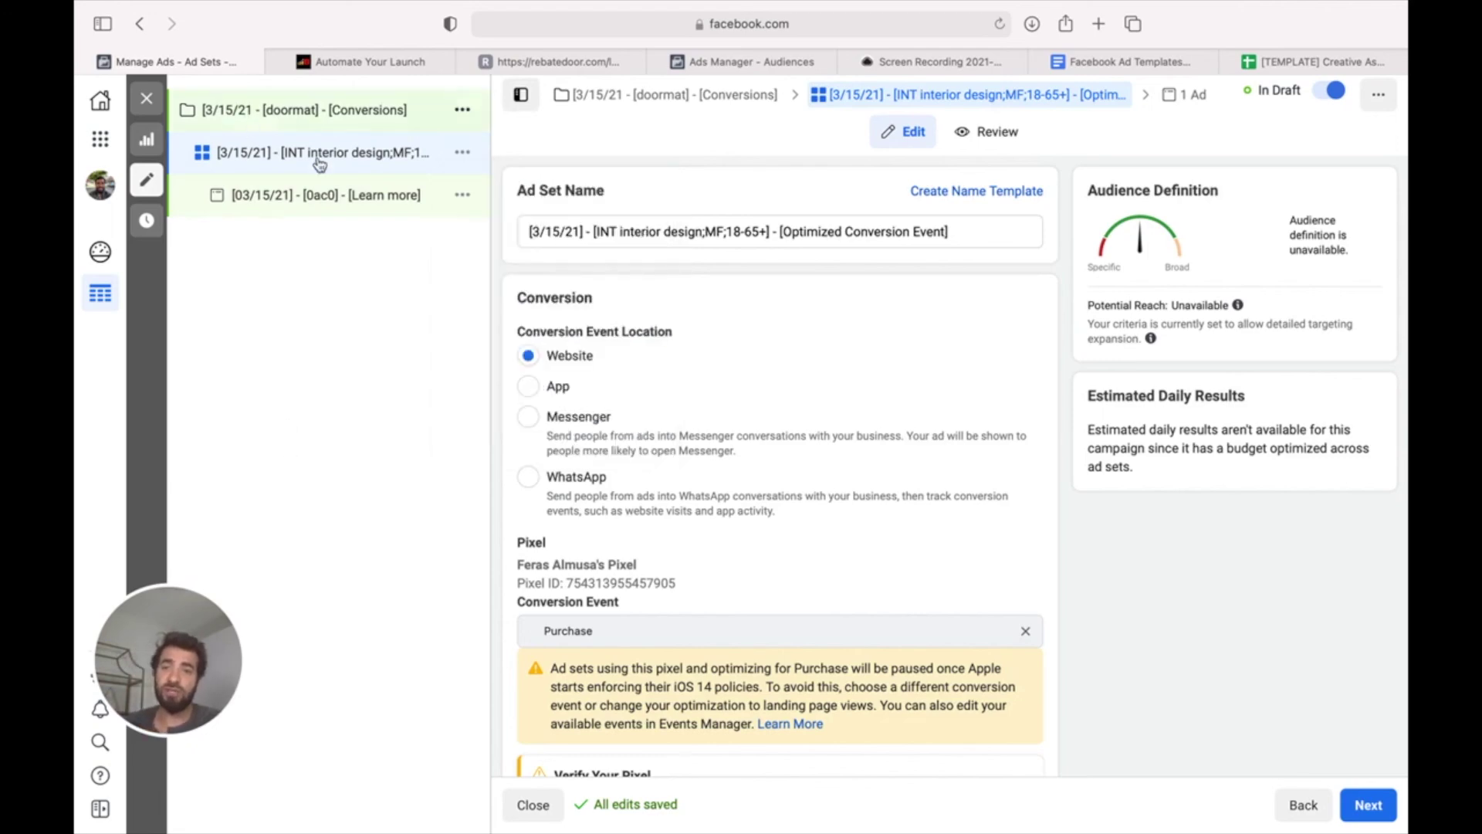
pyautogui.scroll(-15, 666, 318)
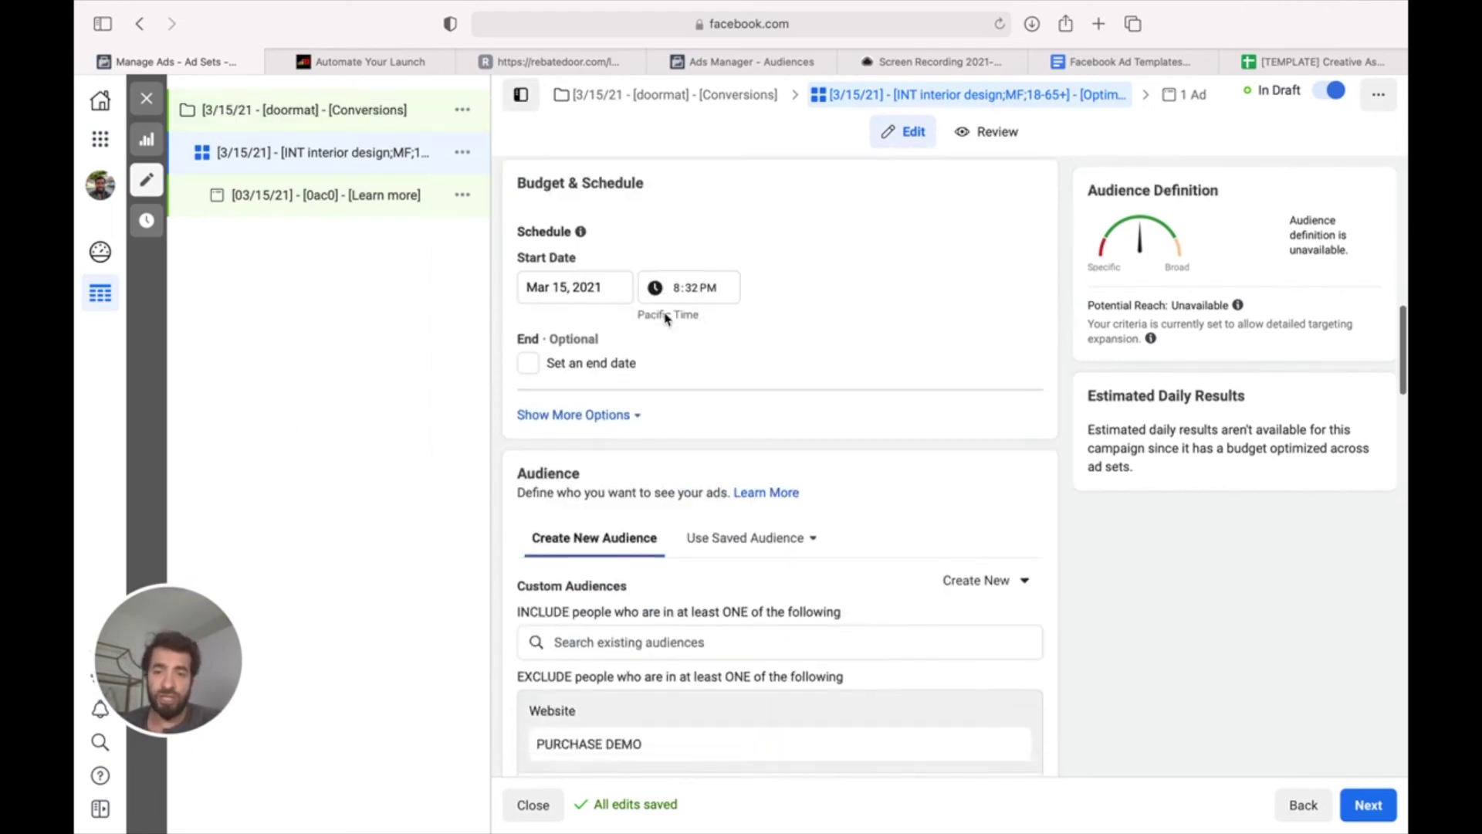
pyautogui.scroll(-6, 695, 506)
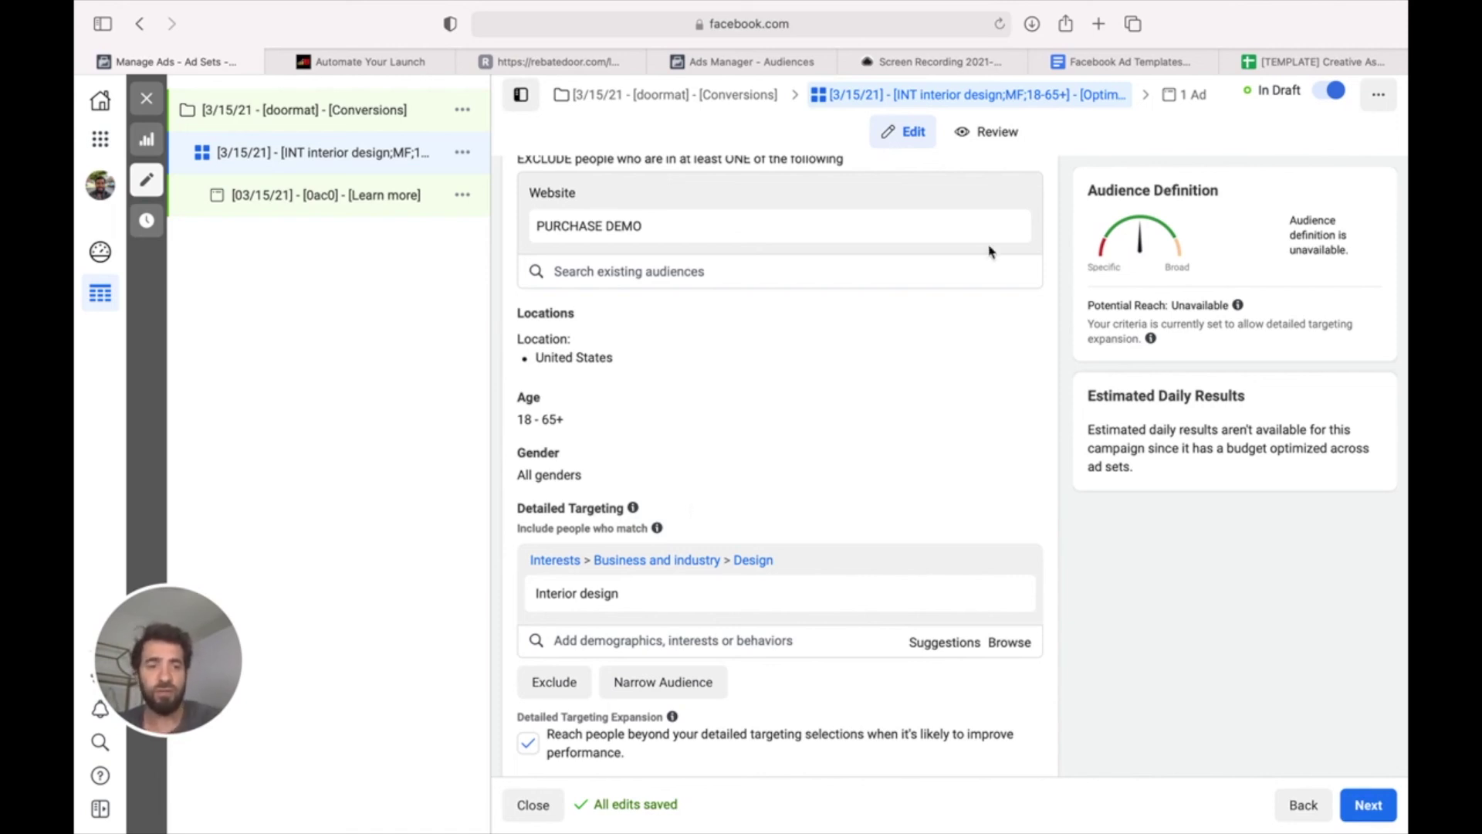
pyautogui.moveTo(1023, 6)
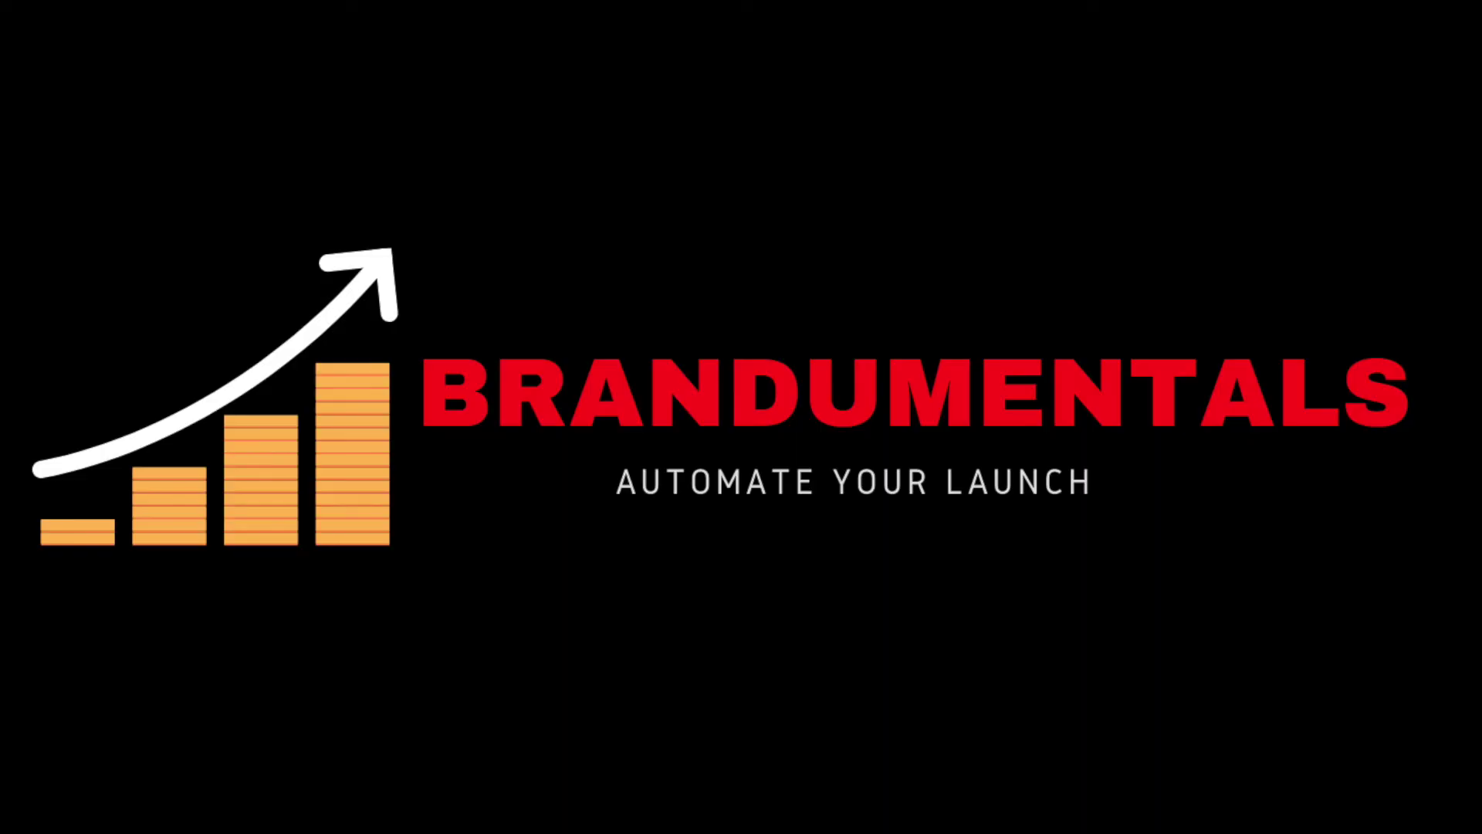